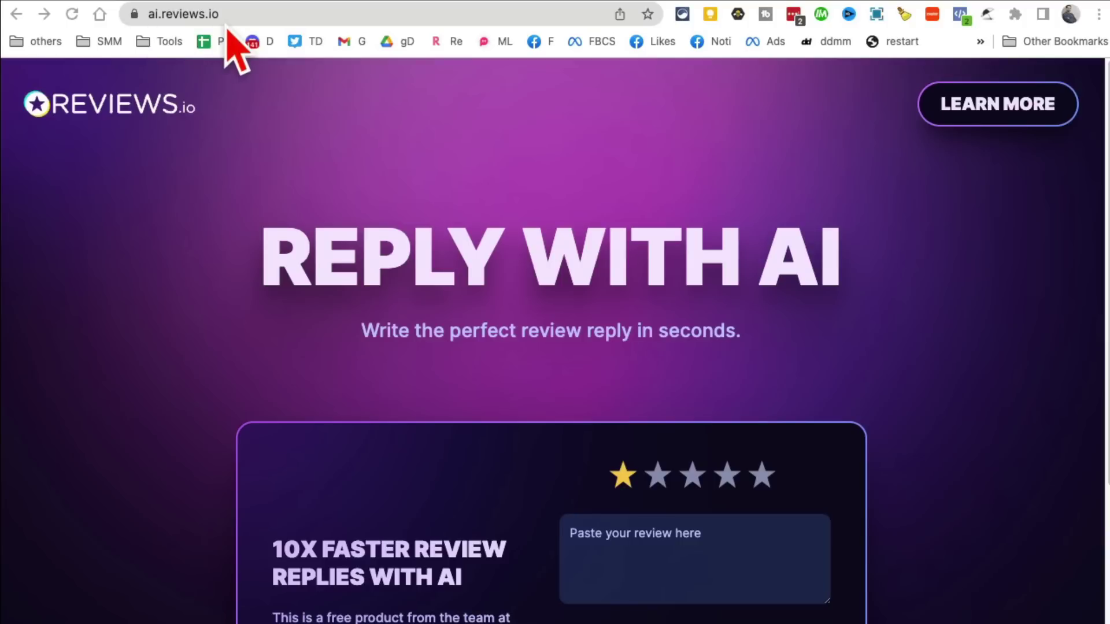
- Give the review one star, enter the TV and high-price complaint, and add the reviewer's name
{"action": "scroll", "coordinate": [650, 358], "scroll_direction": "down", "scroll_amount": 3}
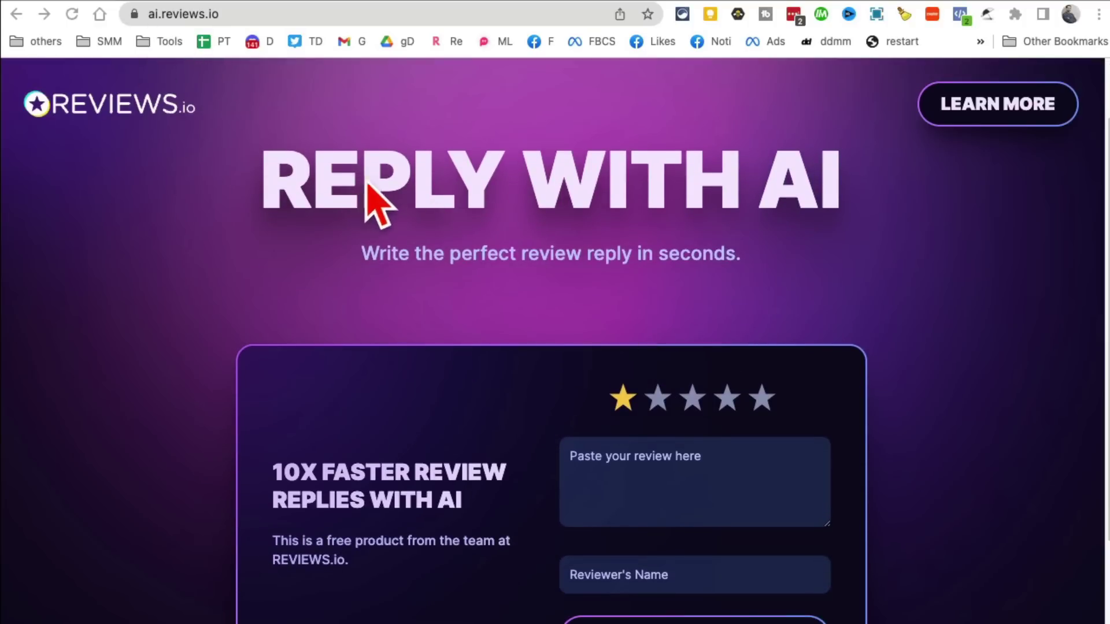
{"action": "scroll", "coordinate": [737, 243], "scroll_direction": "down", "scroll_amount": 2}
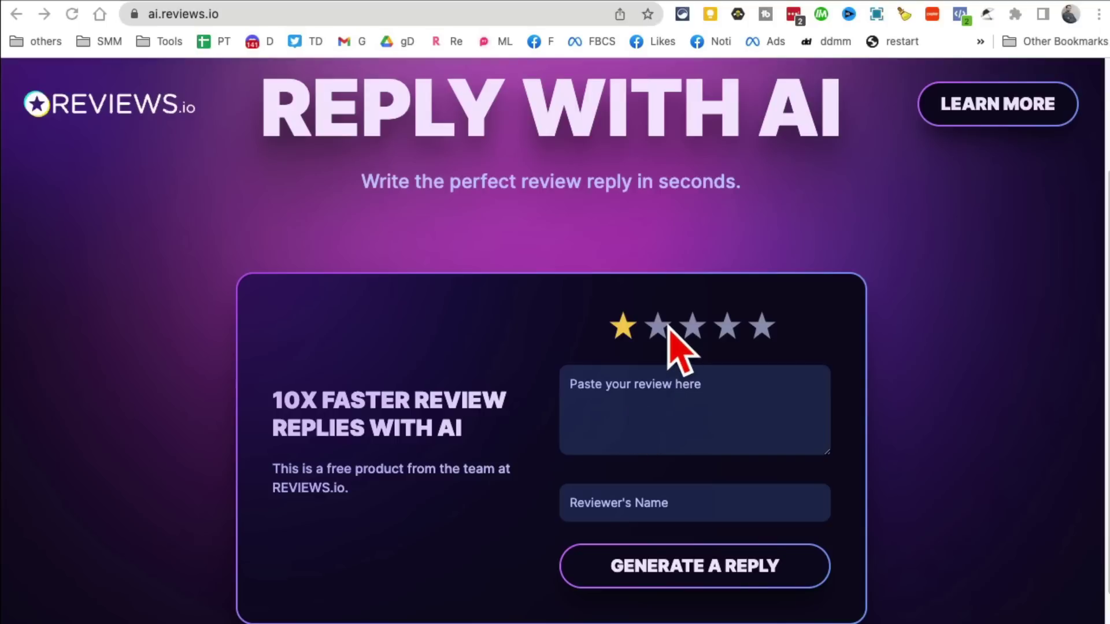
{"action": "left_click", "coordinate": [621, 328]}
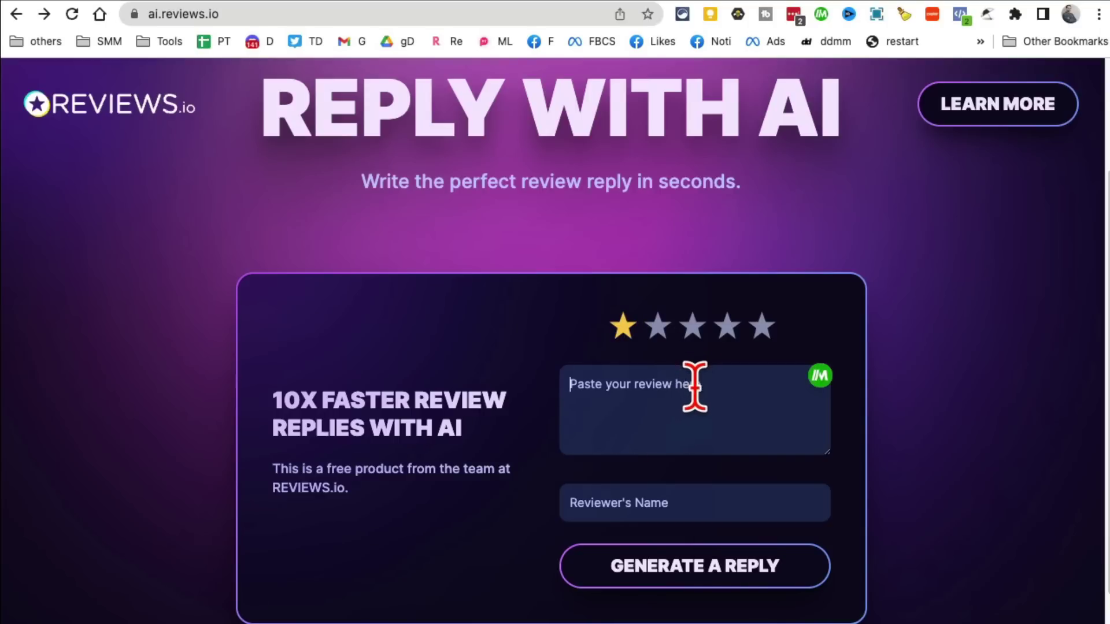
{"action": "type", "text": "i"}
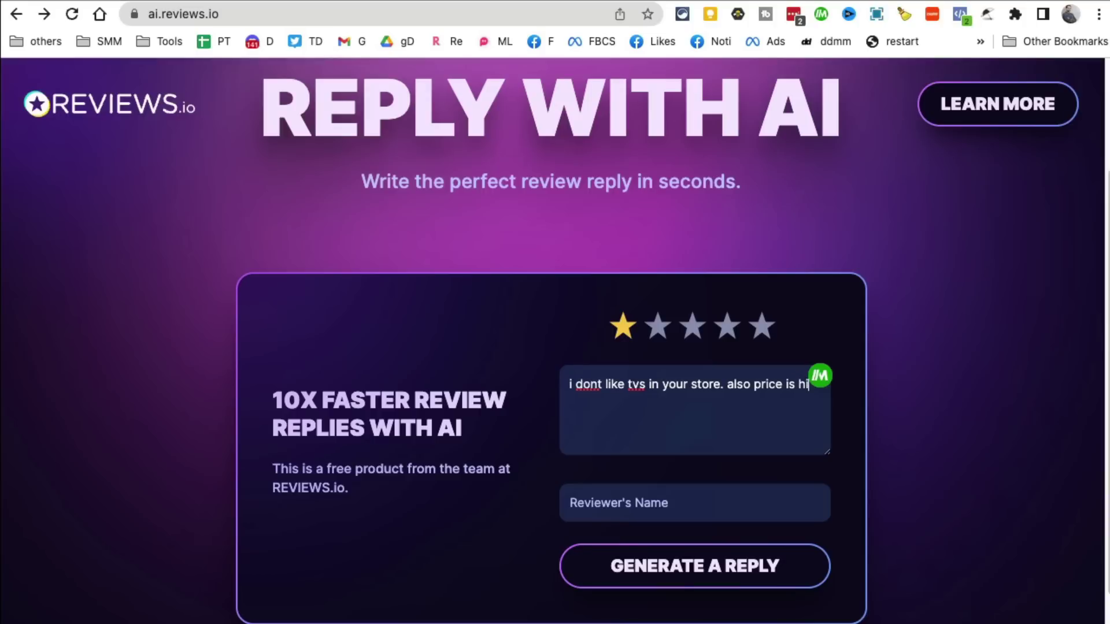
{"action": "left_click", "coordinate": [745, 496]}
{"action": "type", "text": "am"}
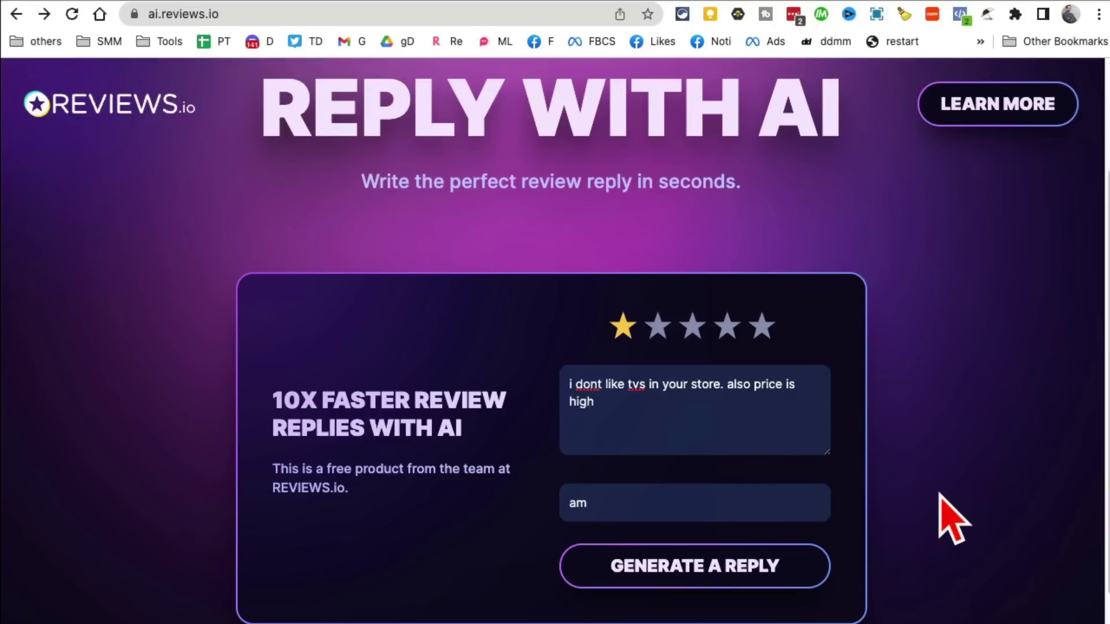
{"action": "scroll", "coordinate": [809, 526], "scroll_direction": "down", "scroll_amount": 2}
- Generate the AI apology reply to the one-star TV review and select the whole reply paragraph
{"action": "left_click", "coordinate": [716, 516]}
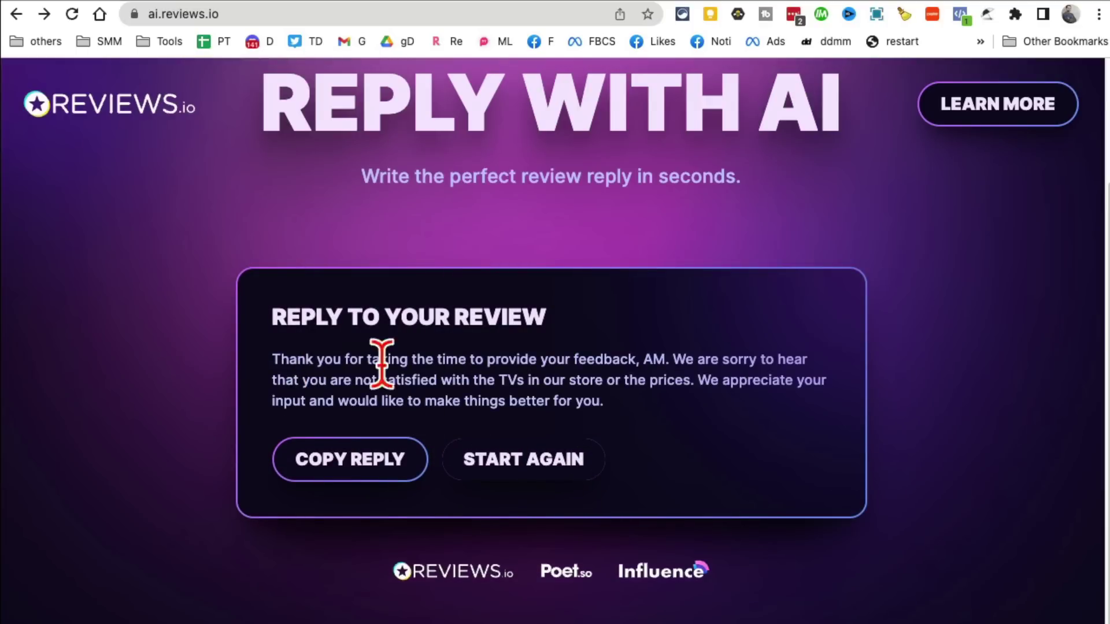
{"action": "left_click_drag", "start_coordinate": [463, 358], "coordinate": [722, 359]}
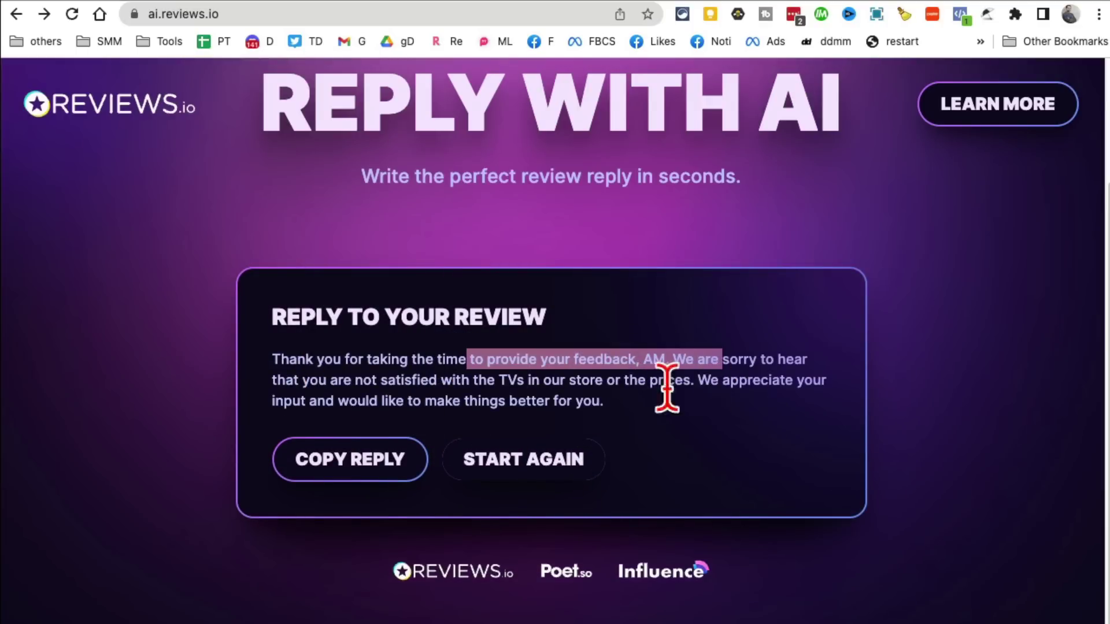
{"action": "left_click_drag", "start_coordinate": [318, 380], "coordinate": [657, 394]}
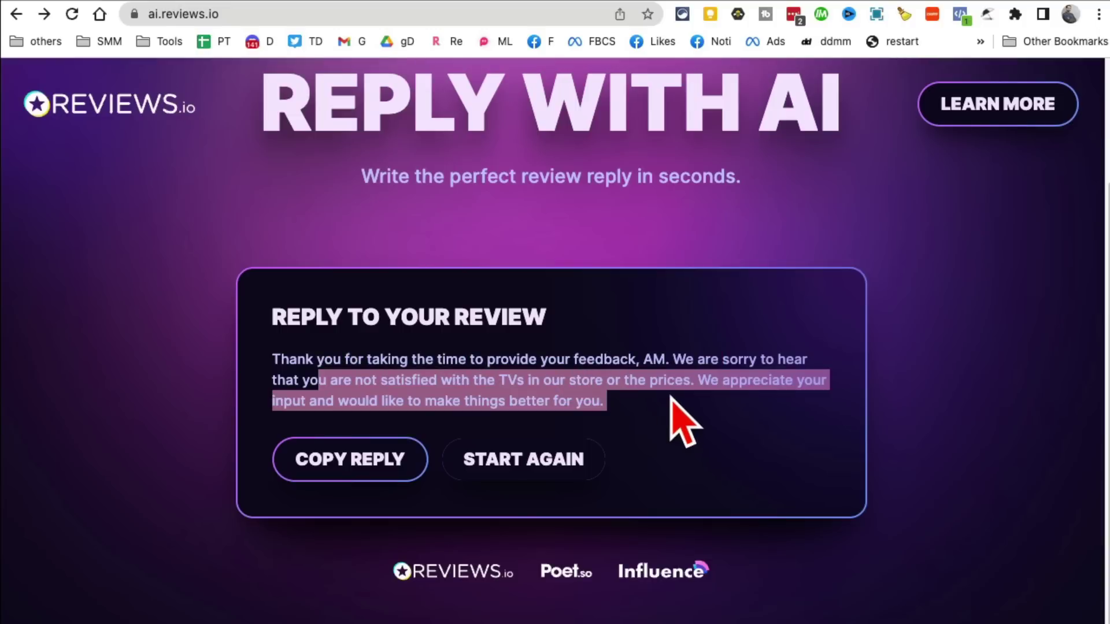
{"action": "left_click", "coordinate": [717, 405]}
{"action": "left_click_drag", "start_coordinate": [339, 403], "coordinate": [642, 394]}
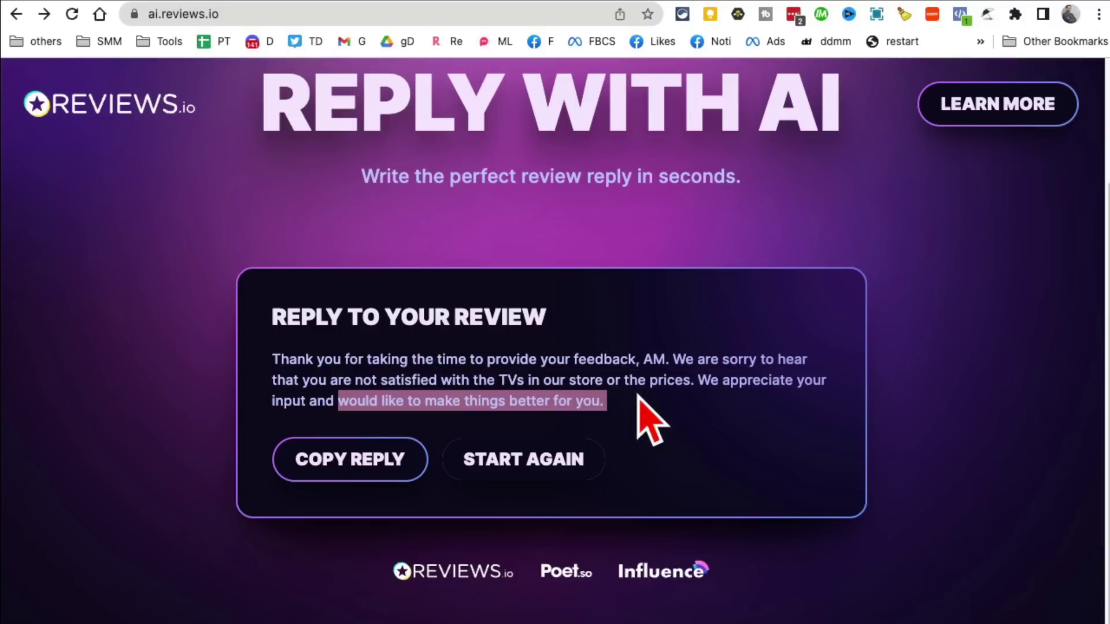
{"action": "triple_click", "coordinate": [372, 357]}
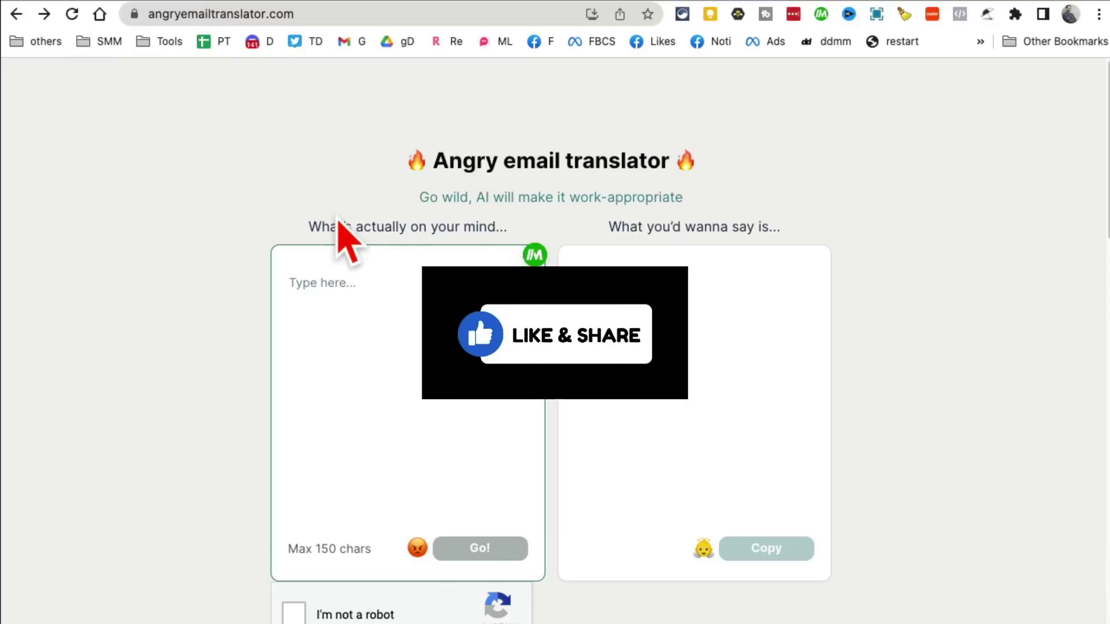
- Select the Angry email translator title line and tick I'm not a robot
{"action": "left_click", "coordinate": [441, 162]}
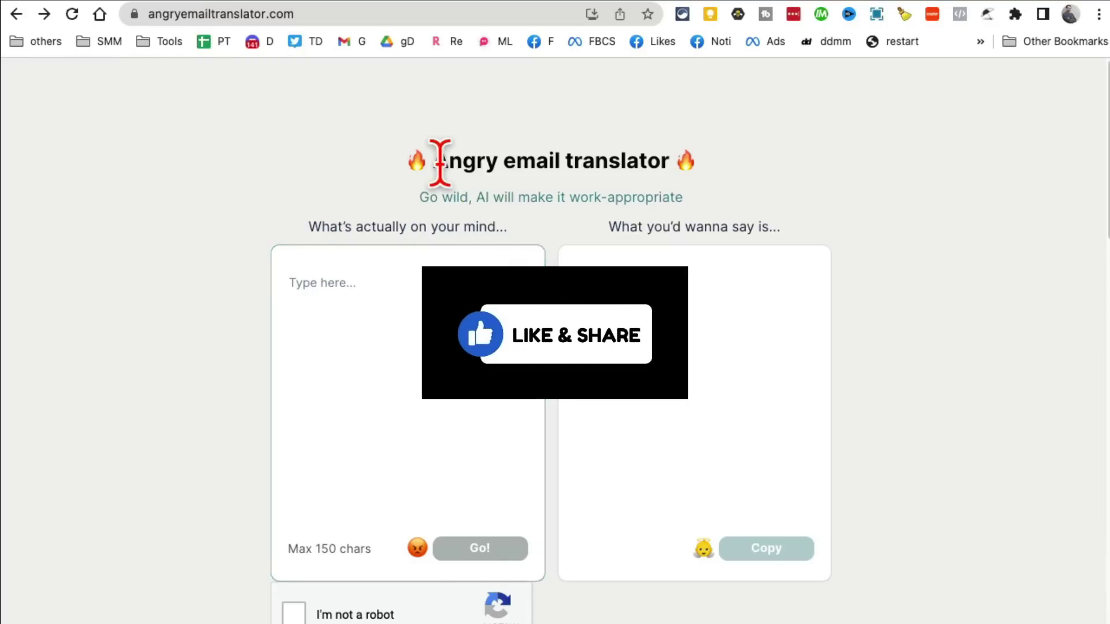
{"action": "triple_click", "coordinate": [633, 162]}
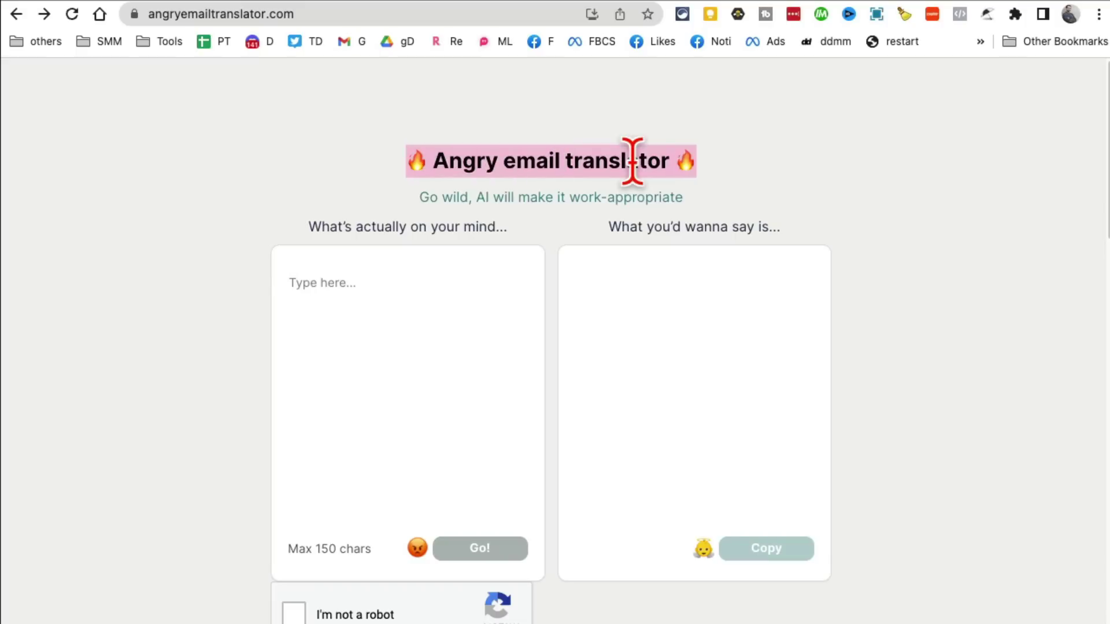
{"action": "left_click", "coordinate": [453, 321]}
{"action": "left_click", "coordinate": [293, 618]}
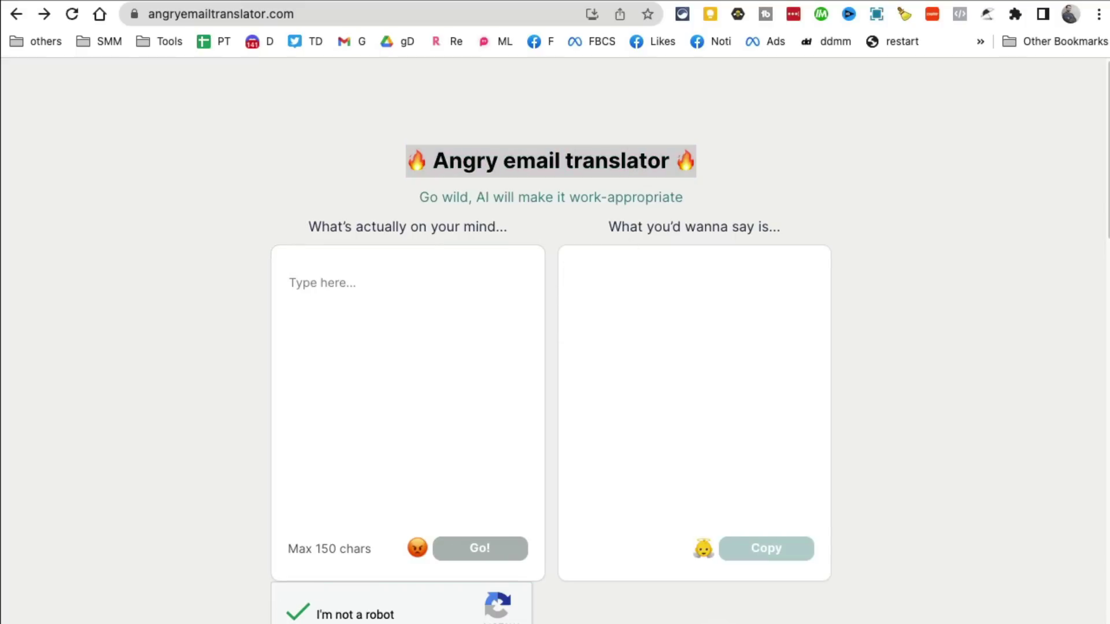
- Write the blunt note to the boss about quitting over working hours and translate it
{"action": "left_click", "coordinate": [478, 386]}
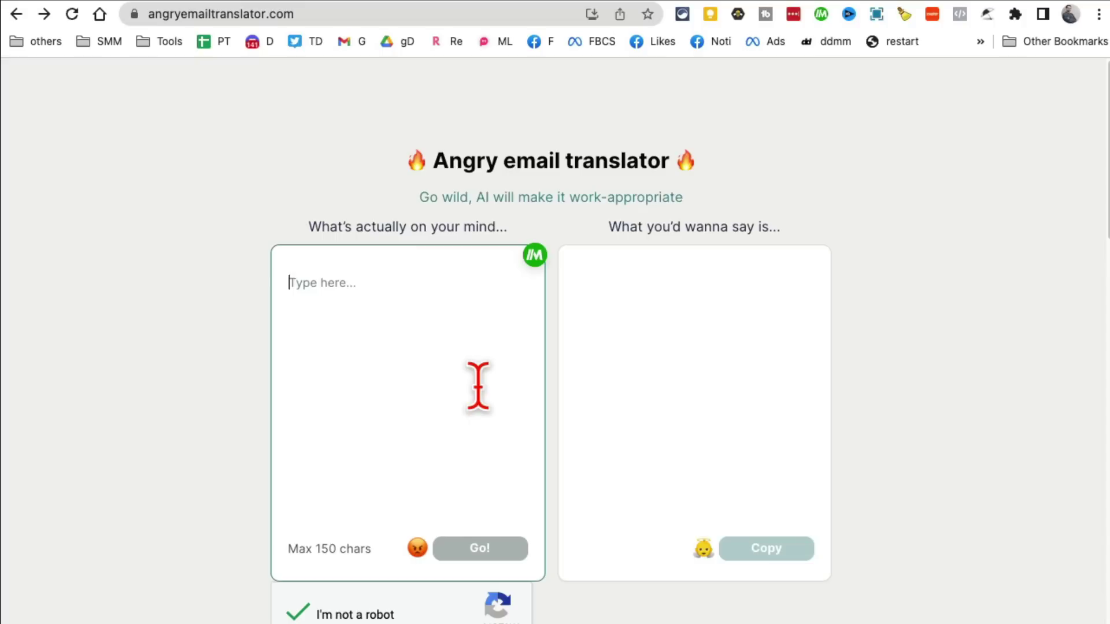
{"action": "type", "text": "hey boss,"}
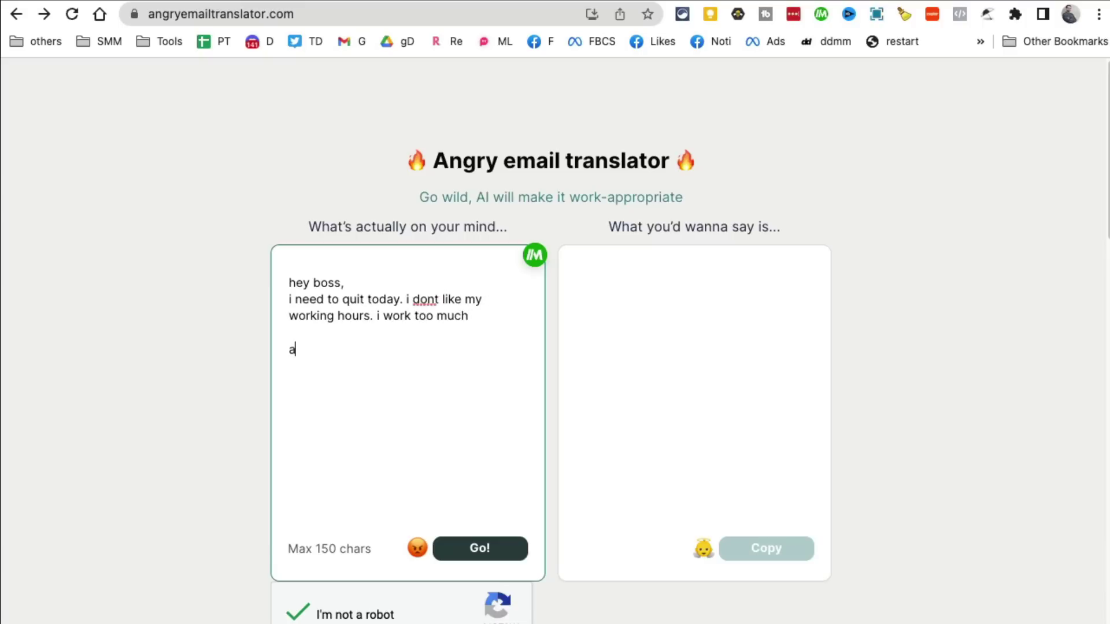
{"action": "left_click_drag", "start_coordinate": [392, 382], "coordinate": [269, 273]}
{"action": "left_click", "coordinate": [384, 347]}
{"action": "left_click", "coordinate": [507, 552]}
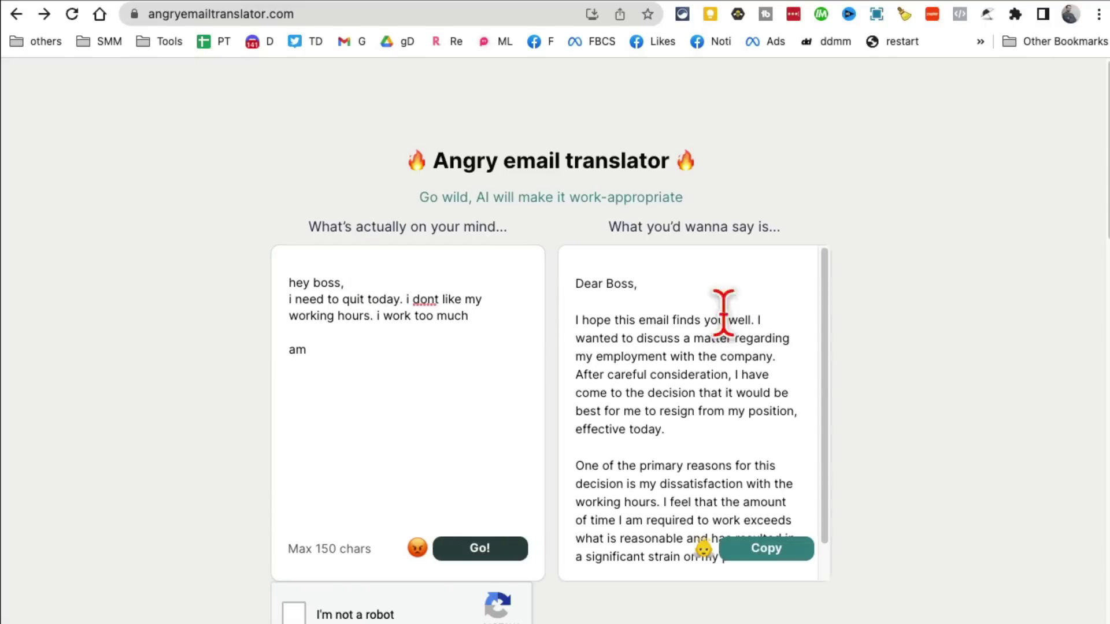
- Highlight several phrases in the rewritten resignation email
{"action": "scroll", "coordinate": [825, 354], "scroll_direction": "down", "scroll_amount": 1}
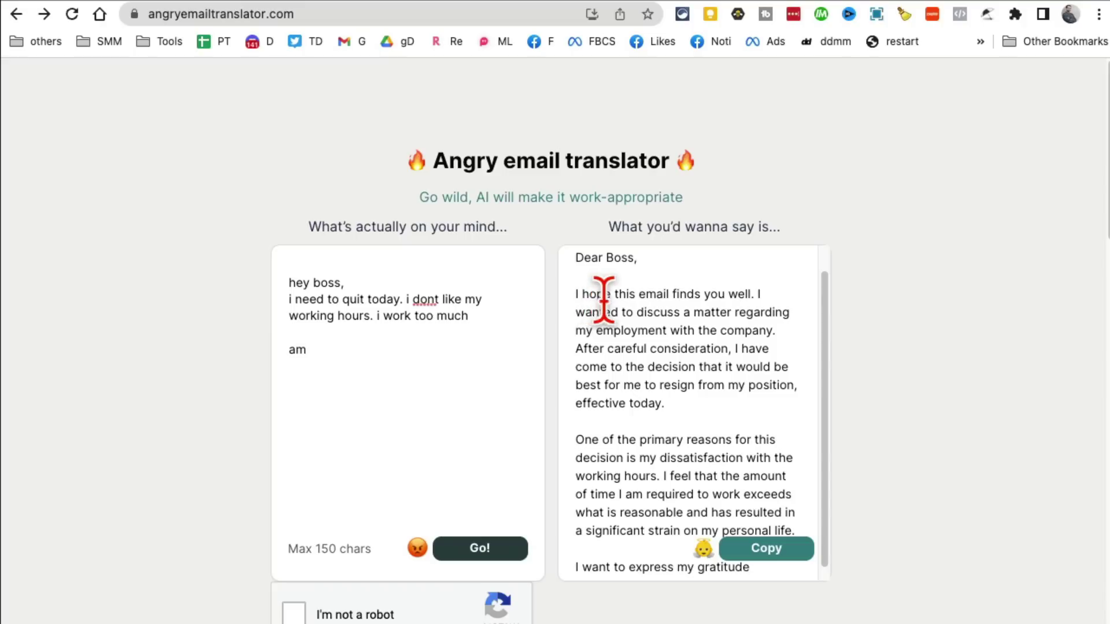
{"action": "left_click_drag", "start_coordinate": [614, 294], "coordinate": [778, 297]}
{"action": "left_click_drag", "start_coordinate": [635, 313], "coordinate": [748, 313]}
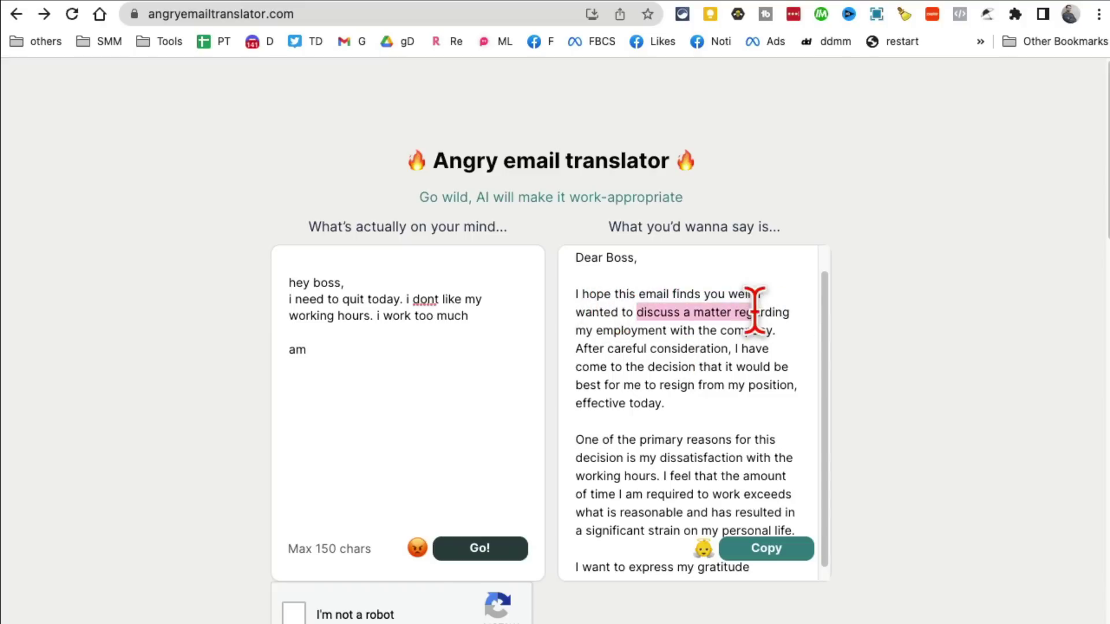
{"action": "left_click_drag", "start_coordinate": [601, 330], "coordinate": [727, 332]}
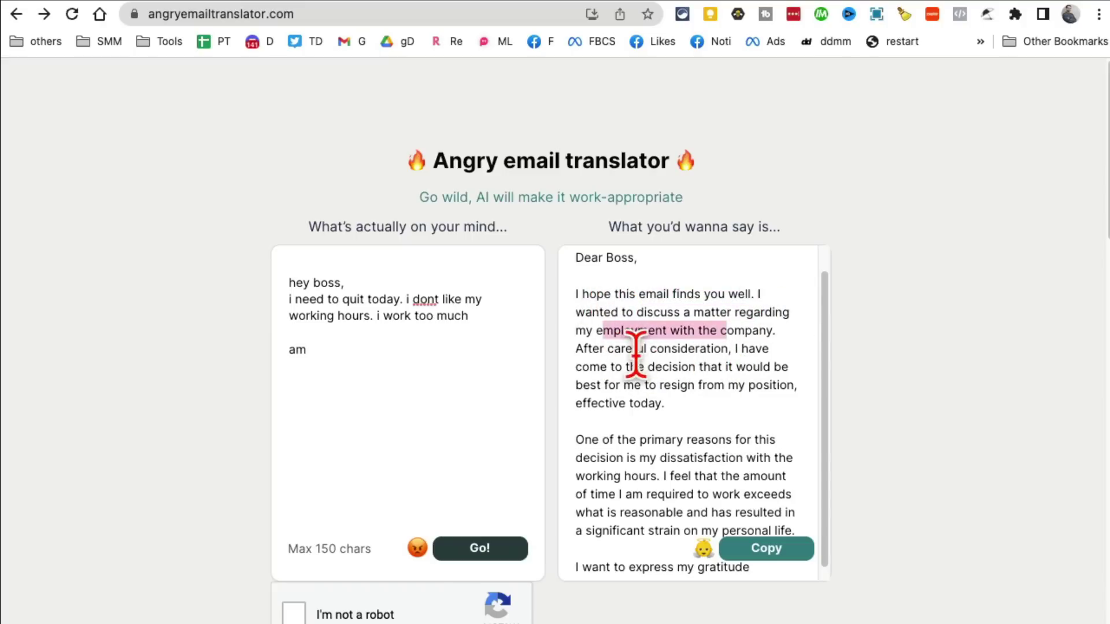
{"action": "left_click_drag", "start_coordinate": [636, 349], "coordinate": [731, 349]}
{"action": "scroll", "coordinate": [762, 433], "scroll_direction": "down", "scroll_amount": 1}
{"action": "scroll", "coordinate": [761, 439], "scroll_direction": "down", "scroll_amount": 1}
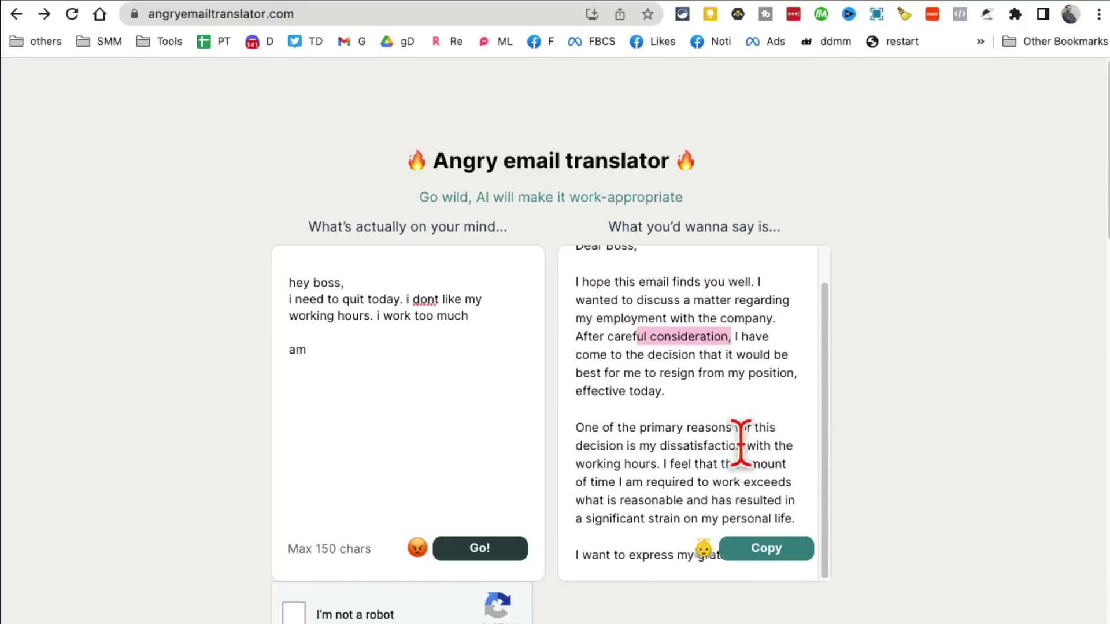
- Select the original angry message and the page title, then switch to Business Generator
{"action": "left_click", "coordinate": [384, 378]}
{"action": "key", "text": "ctrl+a"}
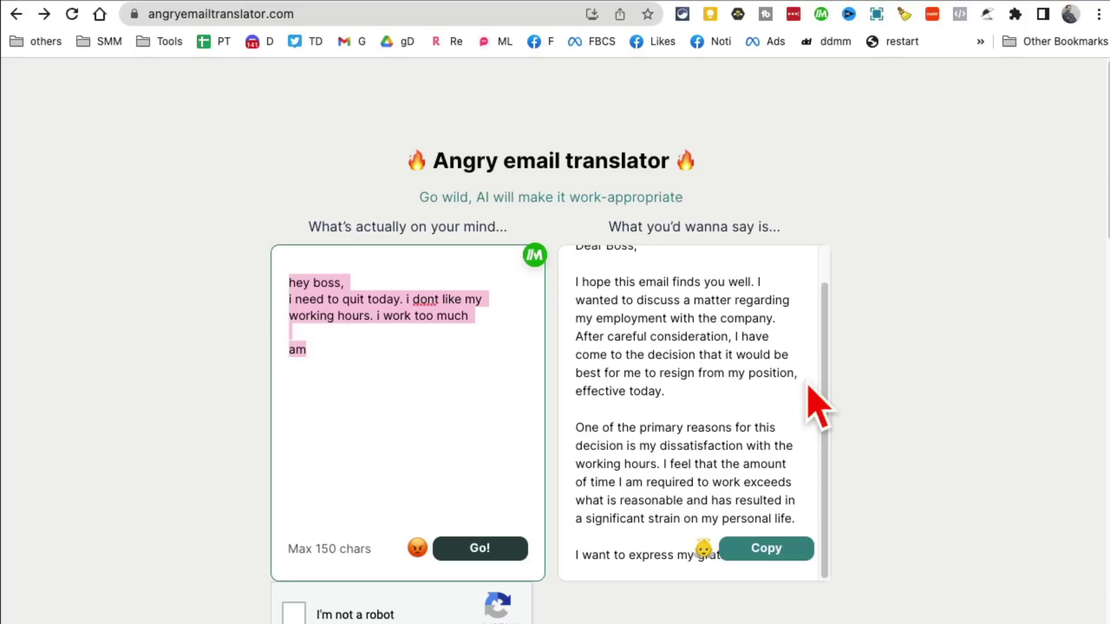
{"action": "scroll", "coordinate": [814, 285], "scroll_direction": "up", "scroll_amount": 2}
{"action": "left_click_drag", "start_coordinate": [478, 163], "coordinate": [719, 195]}
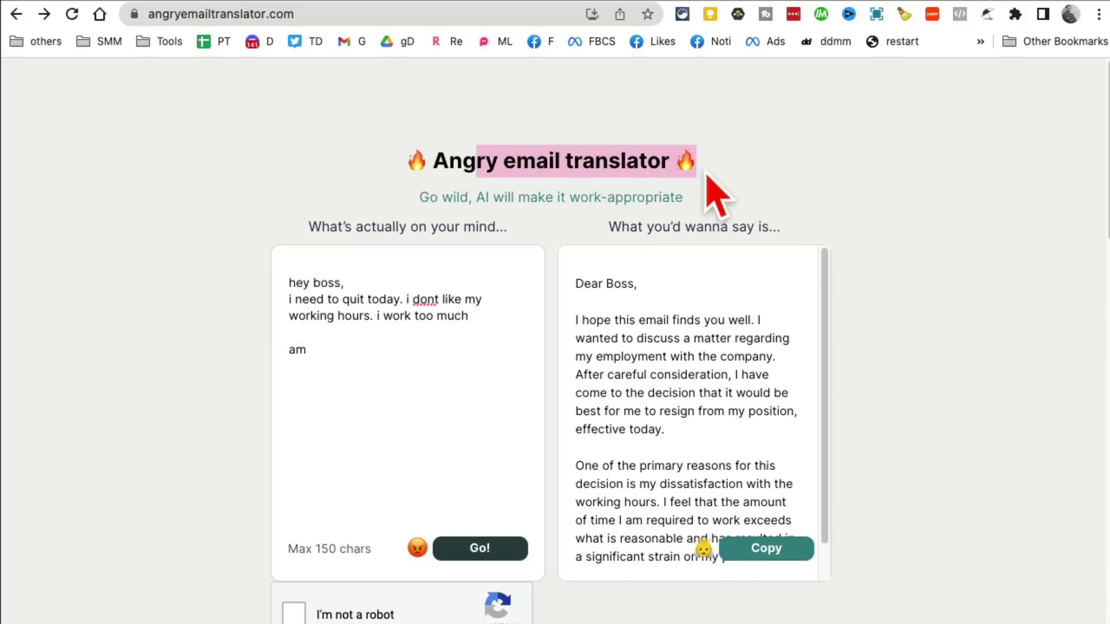
{"action": "scroll", "coordinate": [838, 405], "scroll_direction": "down", "scroll_amount": 2}
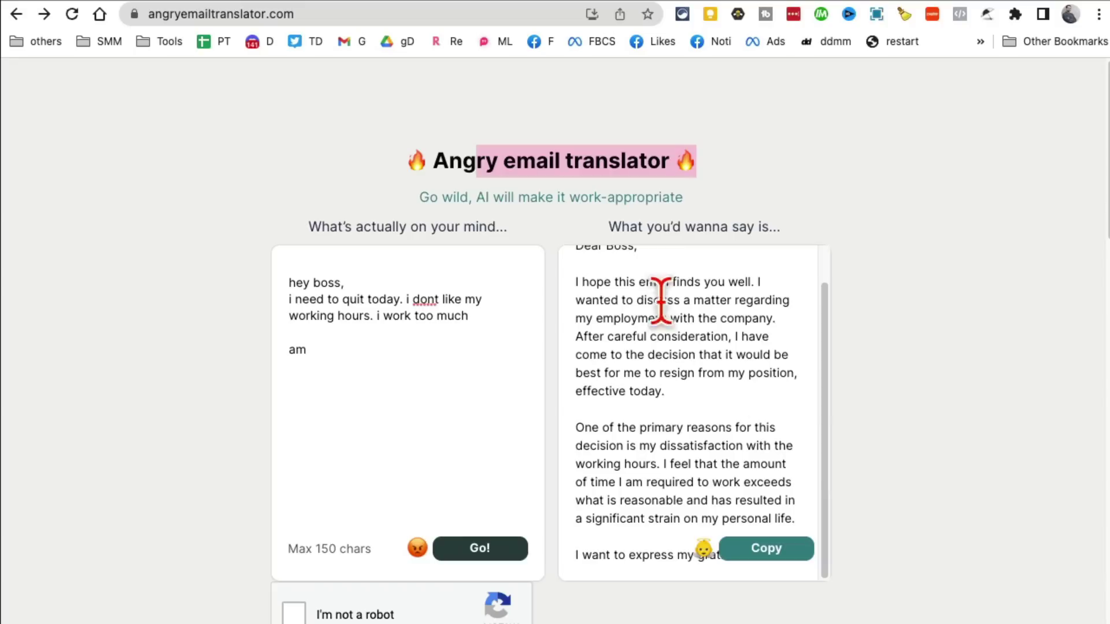
{"action": "left_click_drag", "start_coordinate": [660, 300], "coordinate": [720, 518]}
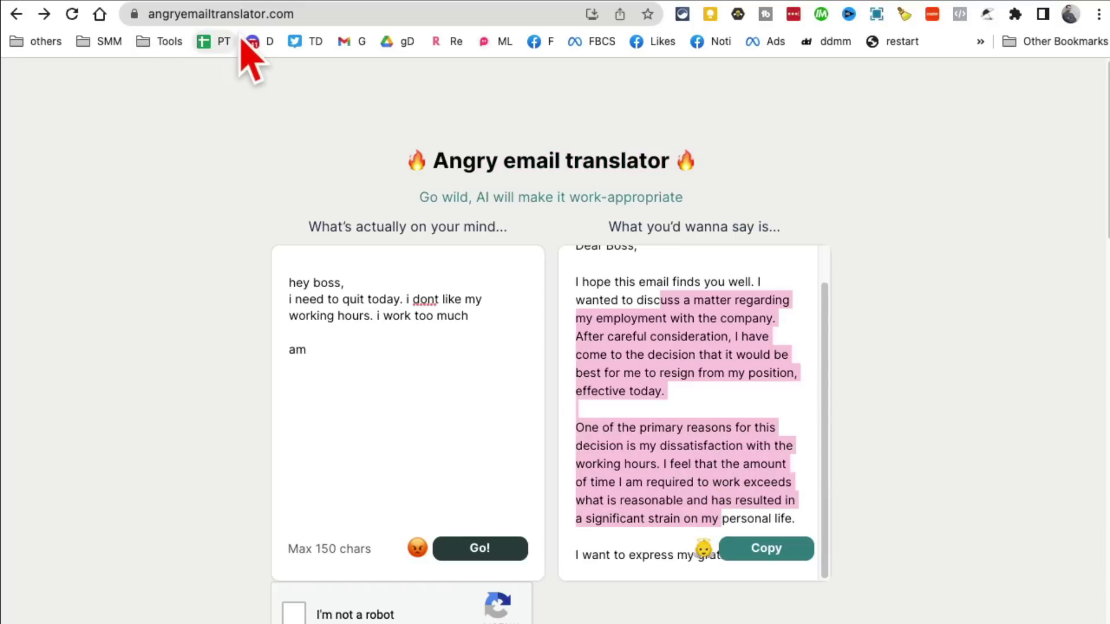
{"action": "left_click", "coordinate": [278, 1]}
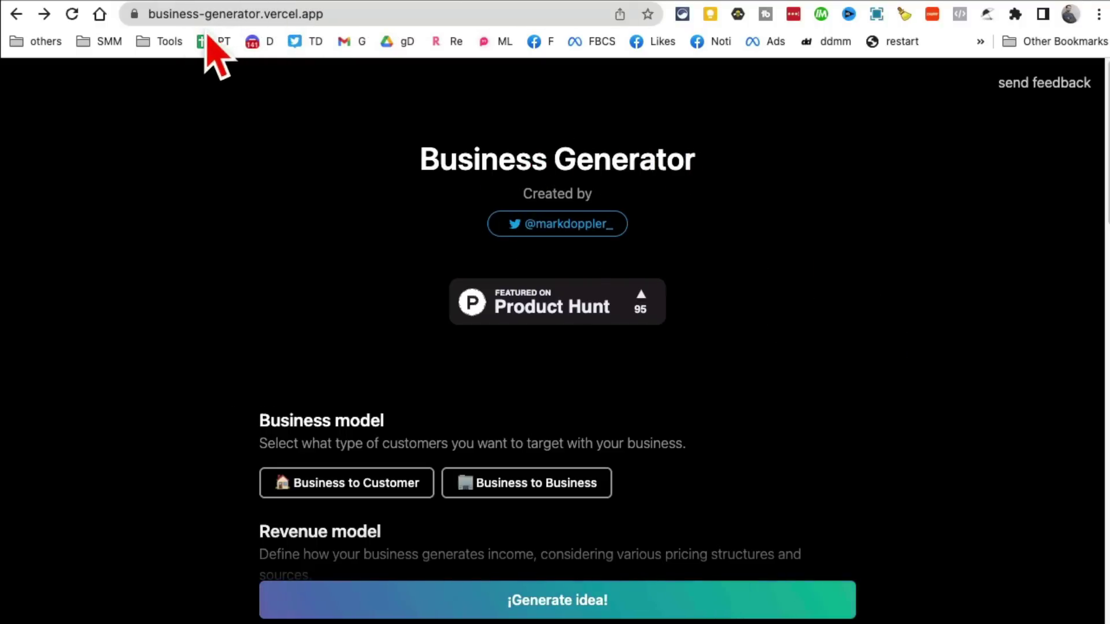
- Choose Business to Customer as the business model and Advertising as the revenue model
{"action": "left_click", "coordinate": [329, 14]}
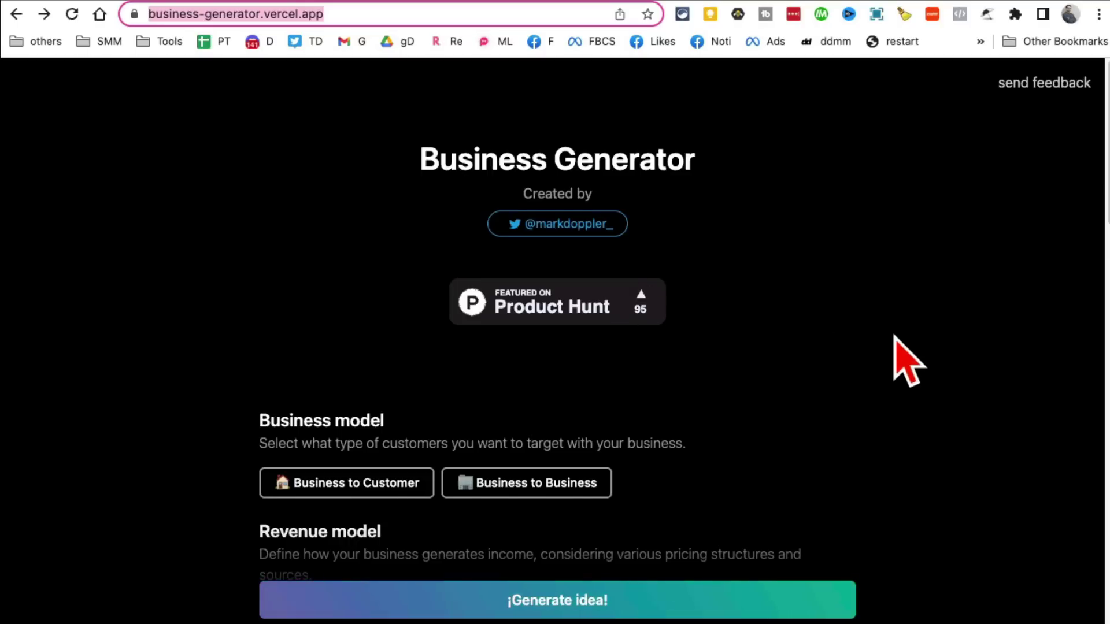
{"action": "scroll", "coordinate": [894, 337], "scroll_direction": "down", "scroll_amount": 3}
{"action": "scroll", "coordinate": [894, 337], "scroll_direction": "up", "scroll_amount": 3}
{"action": "scroll", "coordinate": [897, 360], "scroll_direction": "down", "scroll_amount": 1}
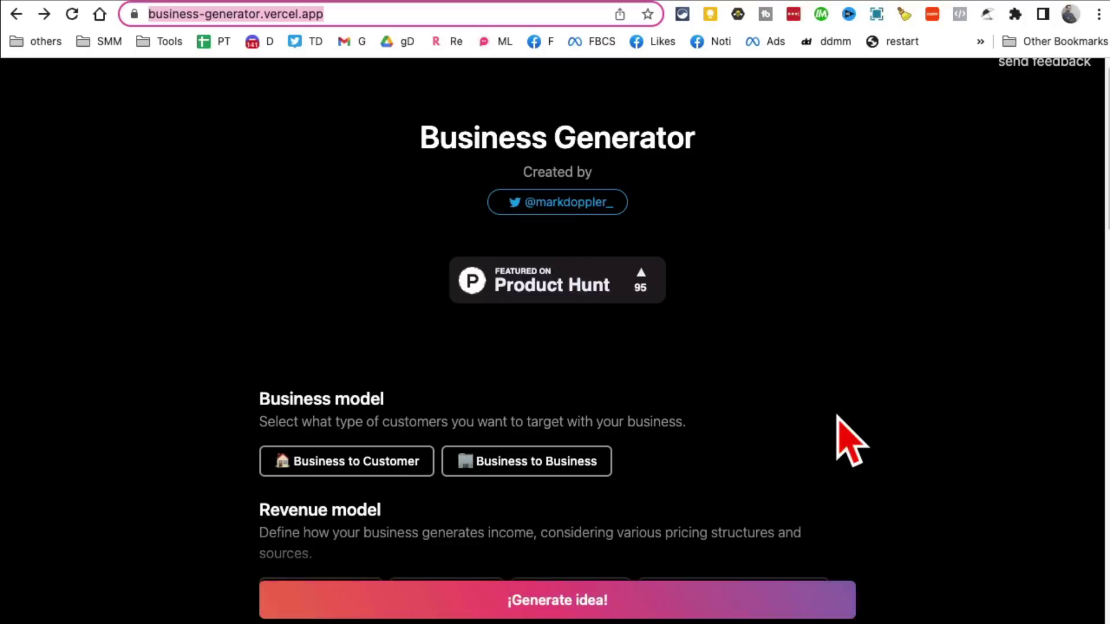
{"action": "scroll", "coordinate": [837, 434], "scroll_direction": "down", "scroll_amount": 2}
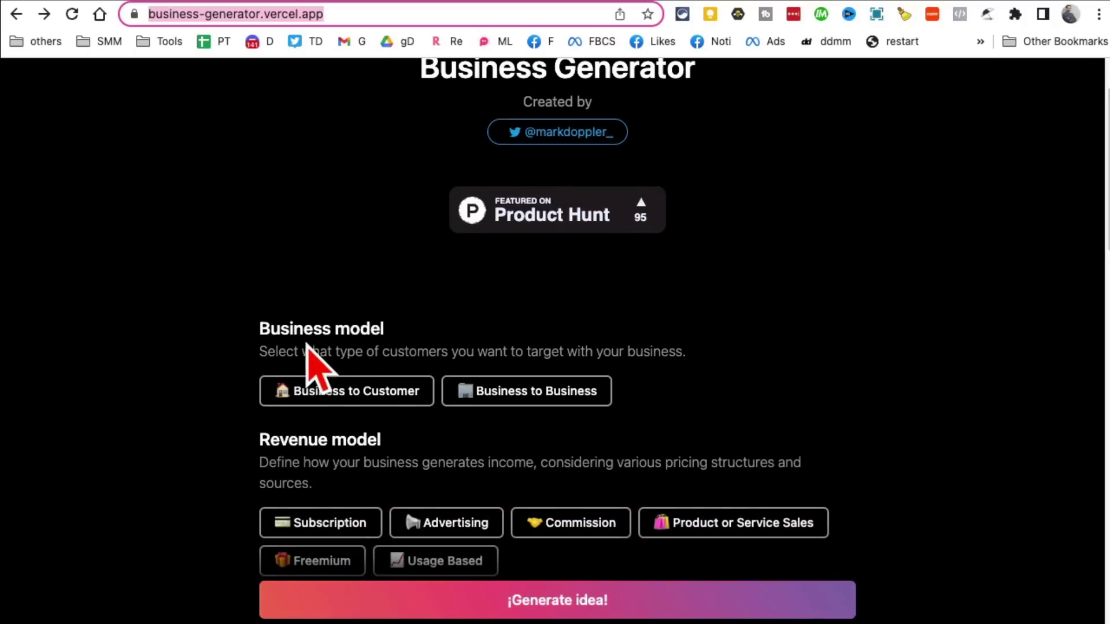
{"action": "left_click", "coordinate": [376, 395]}
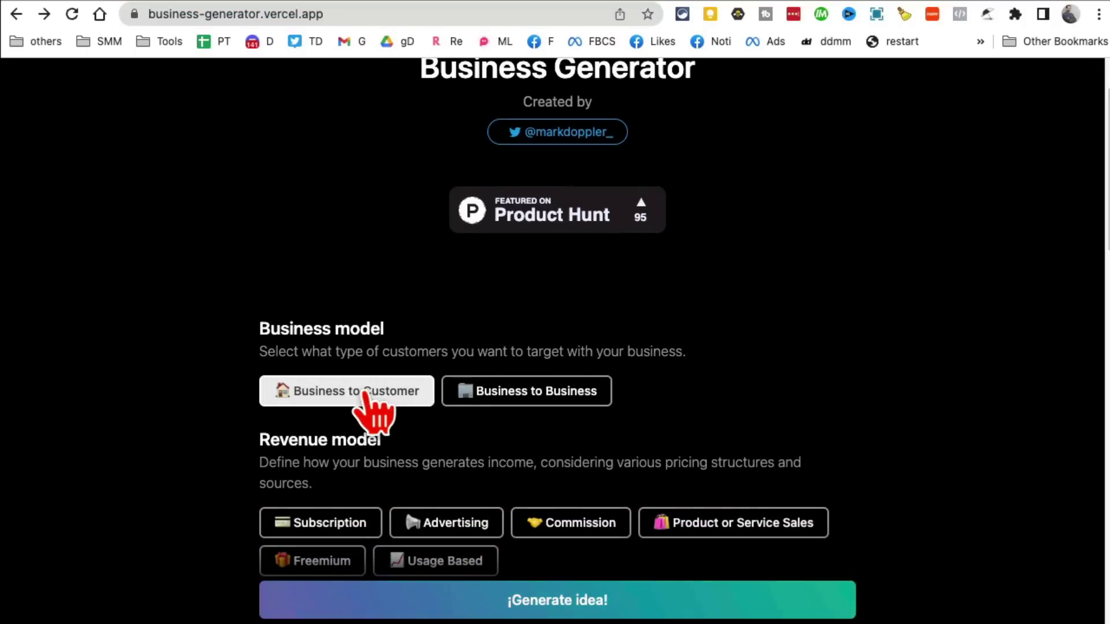
{"action": "scroll", "coordinate": [800, 416], "scroll_direction": "down", "scroll_amount": 4}
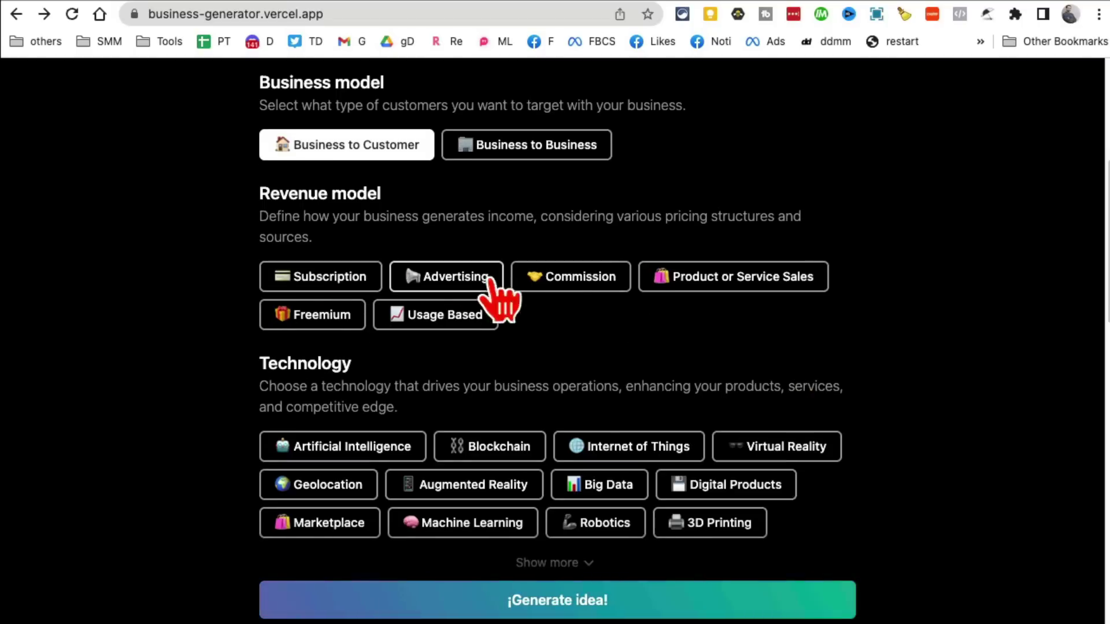
{"action": "left_click", "coordinate": [464, 284]}
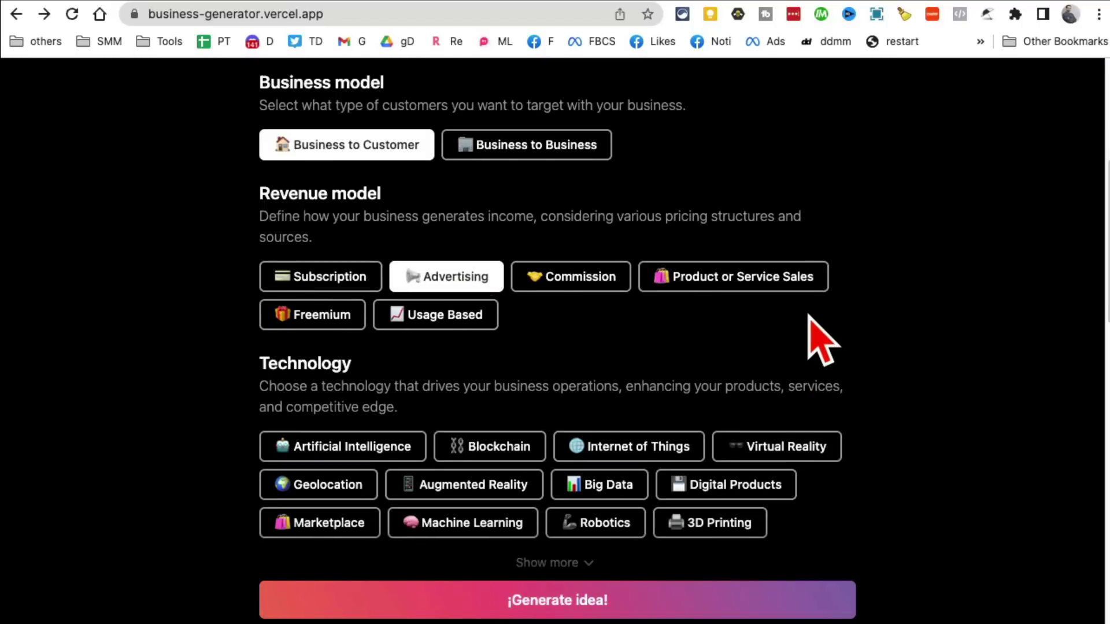
{"action": "scroll", "coordinate": [768, 332], "scroll_direction": "down", "scroll_amount": 2}
- Pick Artificial Intelligence, Augmented Reality and Marketplace technologies with Technology as the industry
{"action": "left_click", "coordinate": [355, 354]}
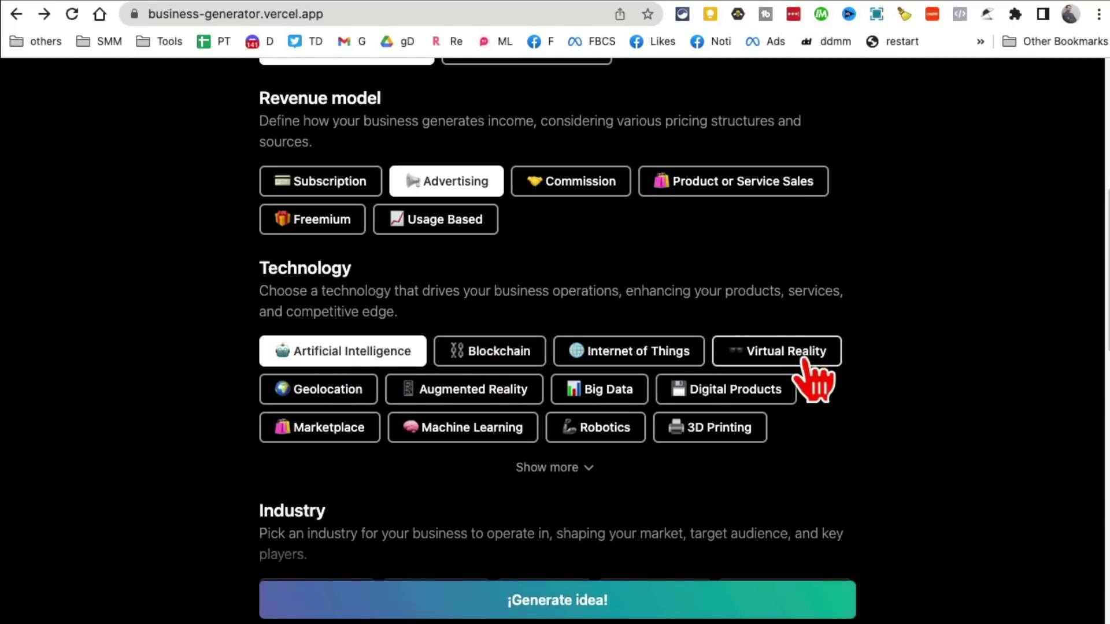
{"action": "left_click", "coordinate": [465, 402]}
{"action": "left_click", "coordinate": [351, 432]}
{"action": "scroll", "coordinate": [890, 456], "scroll_direction": "down", "scroll_amount": 5}
{"action": "left_click", "coordinate": [326, 401]}
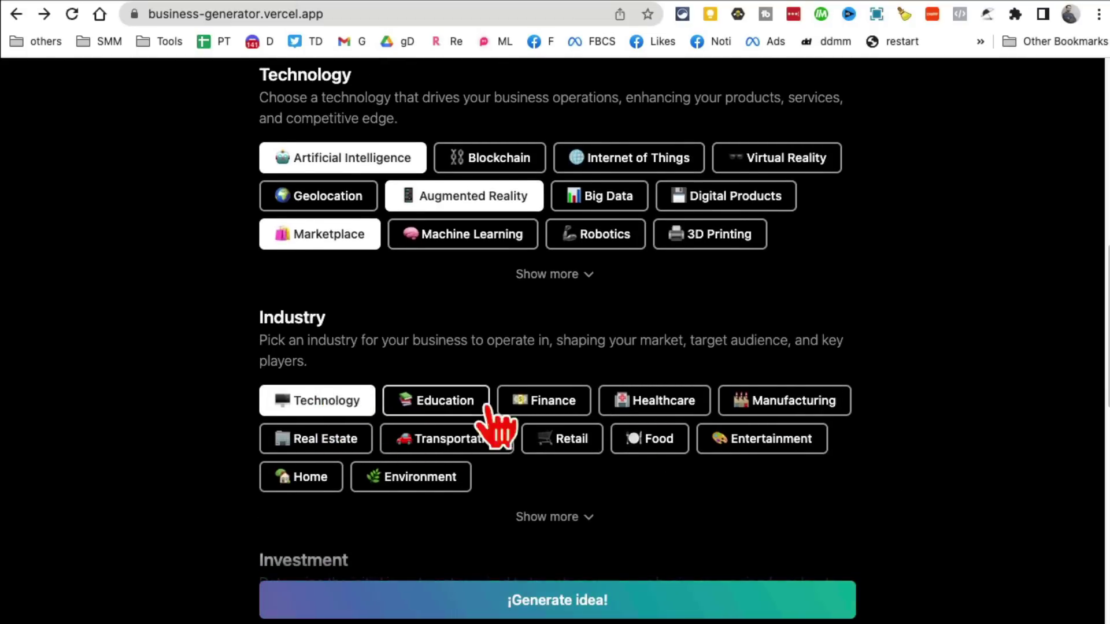
{"action": "scroll", "coordinate": [836, 480], "scroll_direction": "down", "scroll_amount": 3}
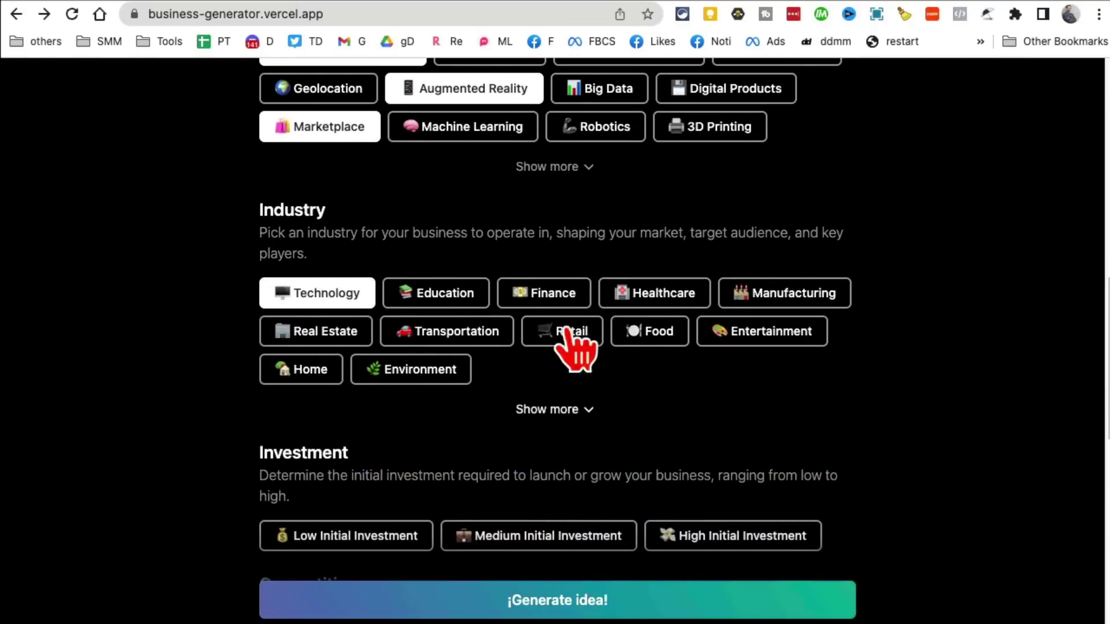
{"action": "scroll", "coordinate": [665, 440], "scroll_direction": "down", "scroll_amount": 7}
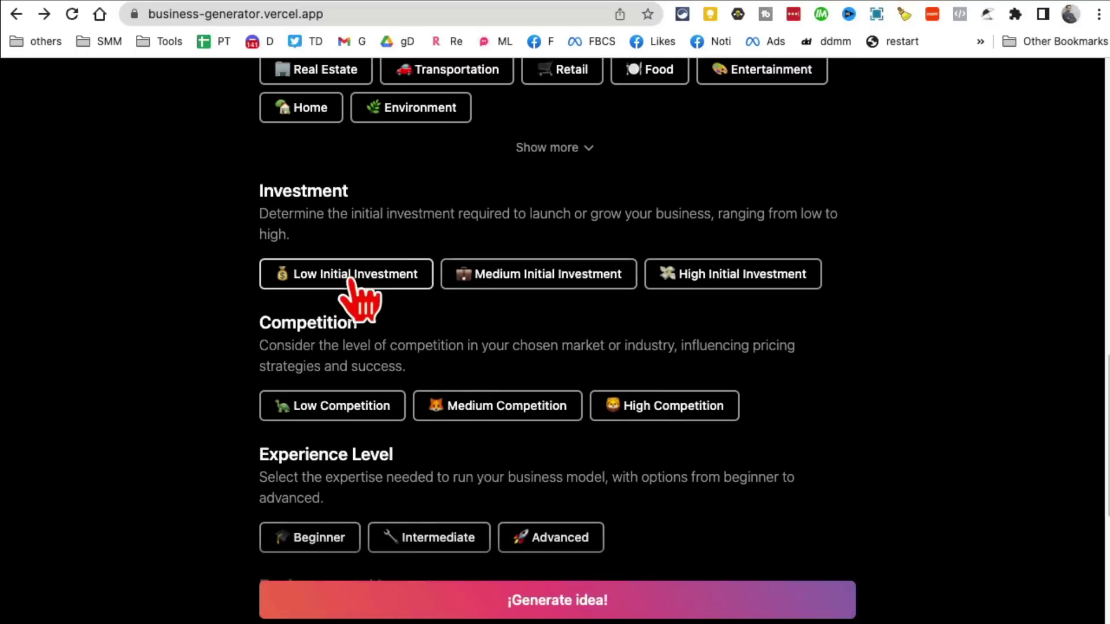
- Set low initial investment, high competition, Beginner experience, low environmental impact and low regulatory requirements
{"action": "left_click", "coordinate": [382, 281]}
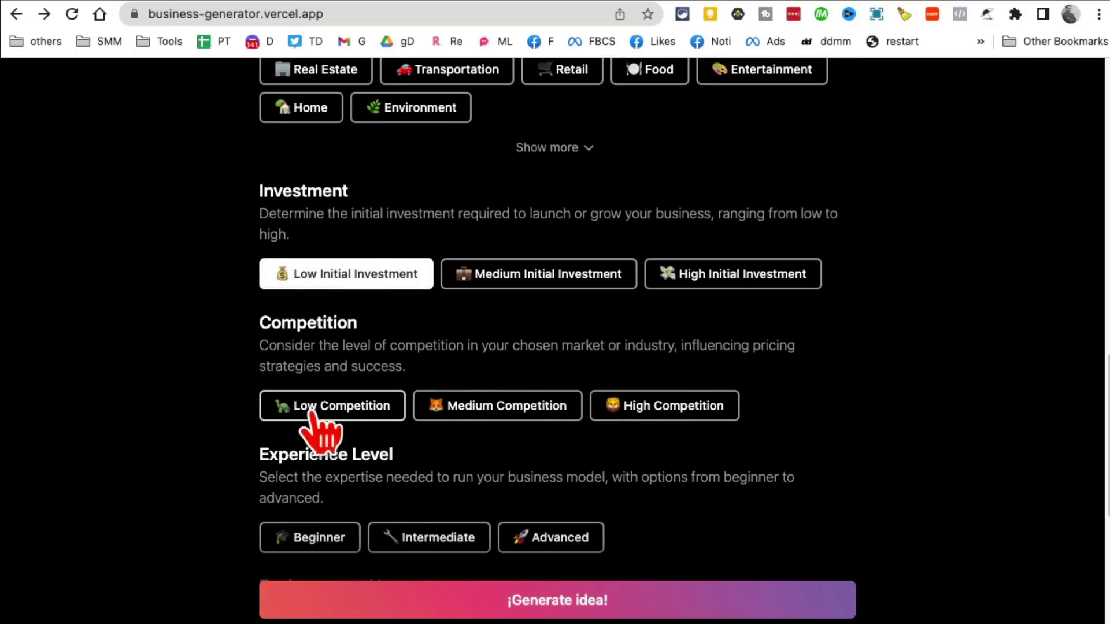
{"action": "left_click", "coordinate": [641, 408]}
{"action": "scroll", "coordinate": [934, 406], "scroll_direction": "down", "scroll_amount": 3}
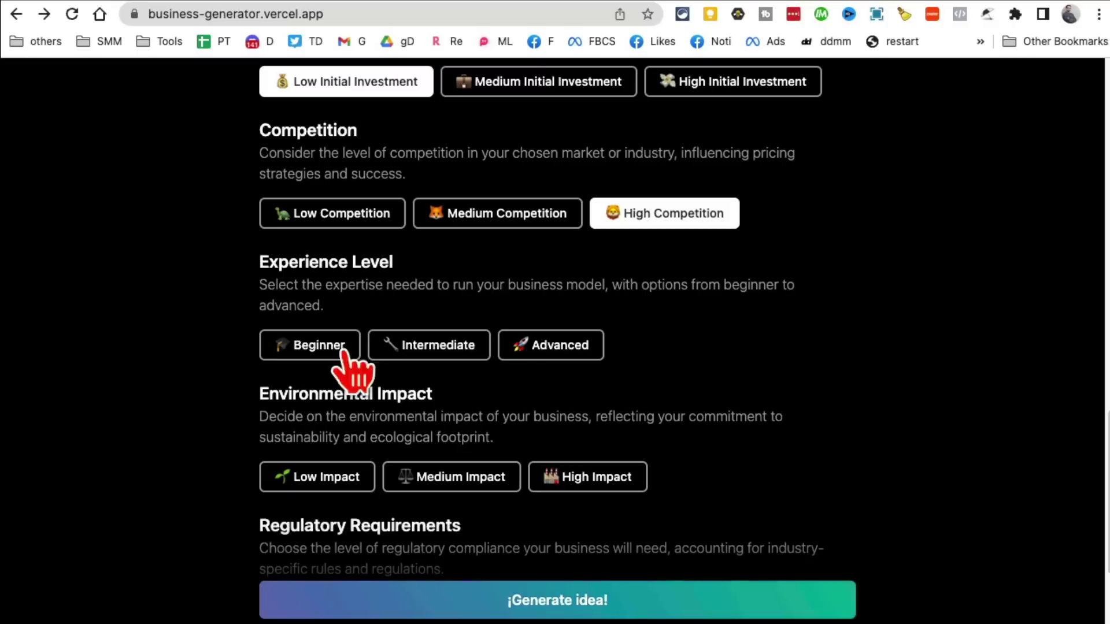
{"action": "left_click", "coordinate": [327, 353]}
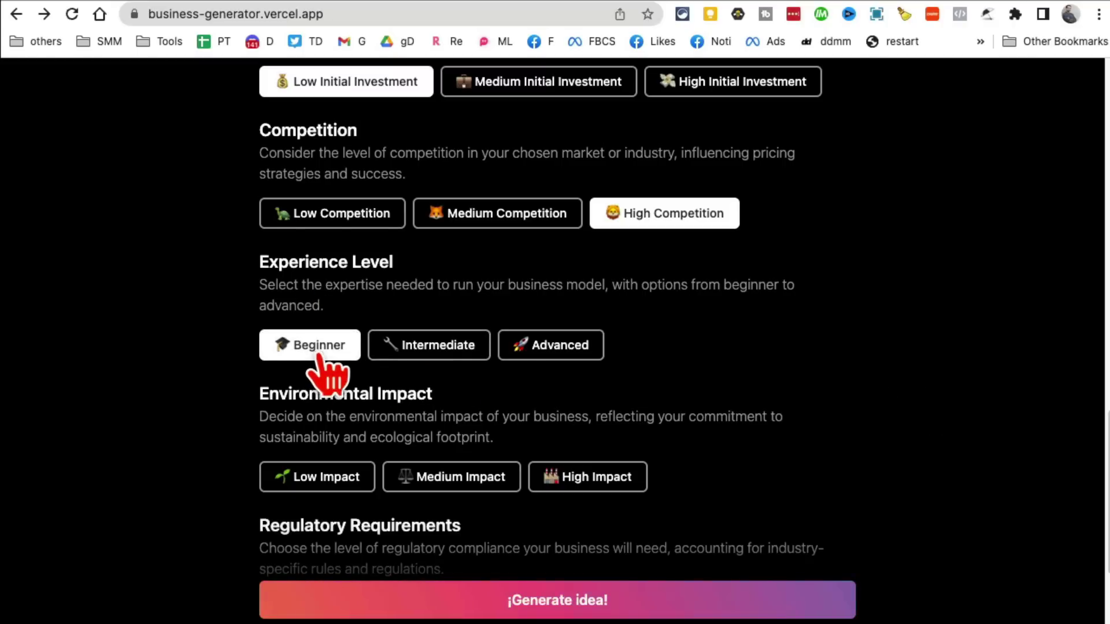
{"action": "scroll", "coordinate": [235, 367], "scroll_direction": "down", "scroll_amount": 1}
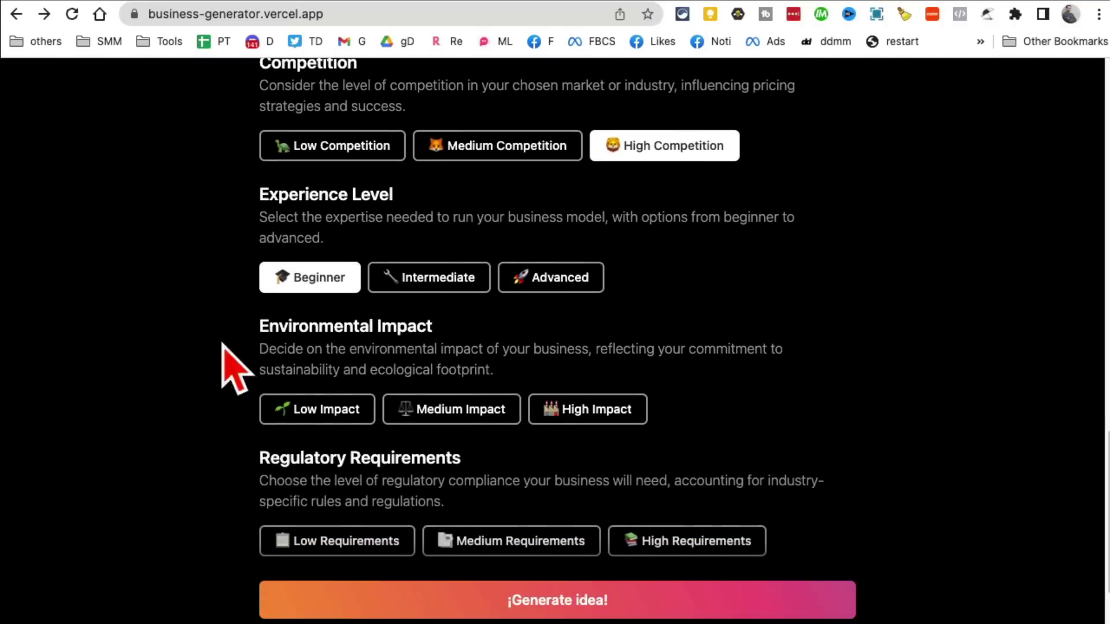
{"action": "left_click", "coordinate": [318, 417]}
{"action": "scroll", "coordinate": [664, 443], "scroll_direction": "down", "scroll_amount": 2}
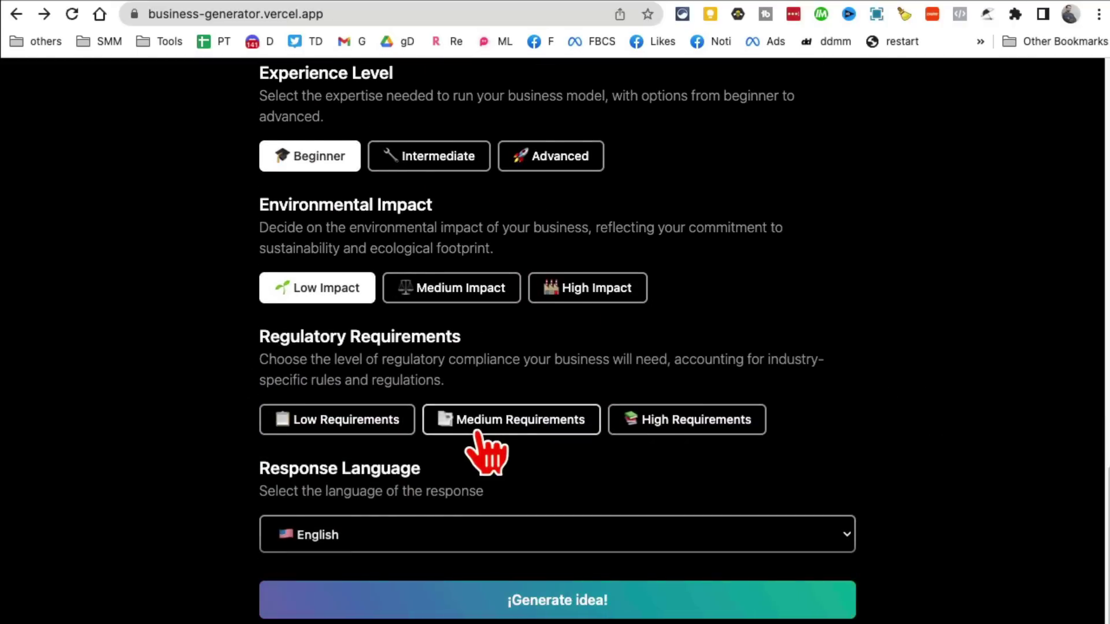
{"action": "left_click", "coordinate": [365, 431]}
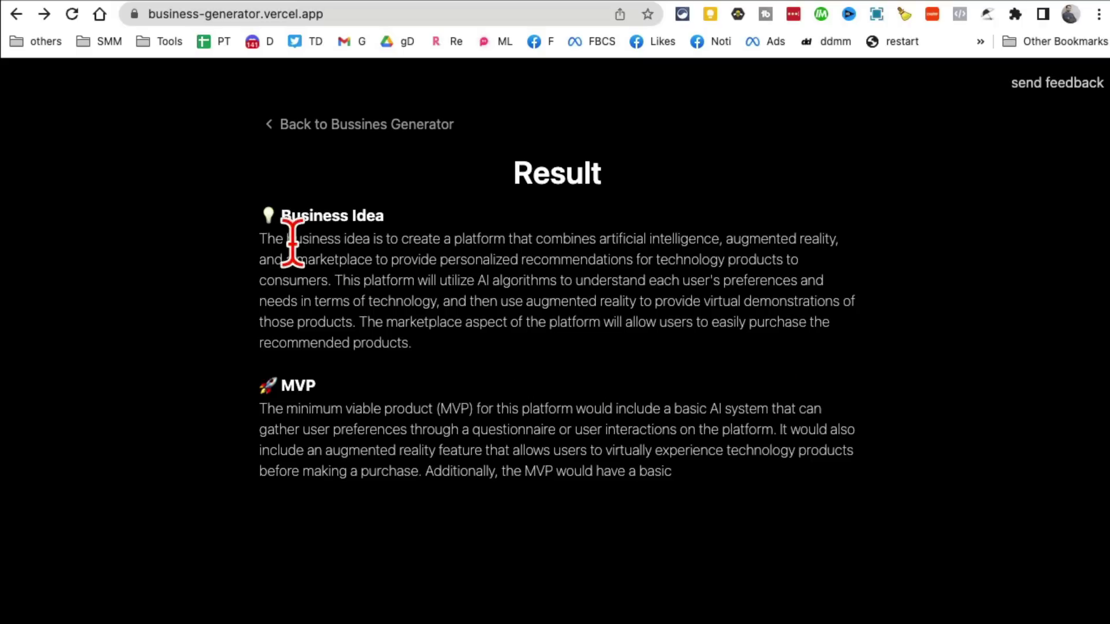
- Mark and read through the Business Idea paragraph of the result
{"action": "left_click_drag", "start_coordinate": [289, 240], "coordinate": [850, 265]}
{"action": "left_click", "coordinate": [845, 250]}
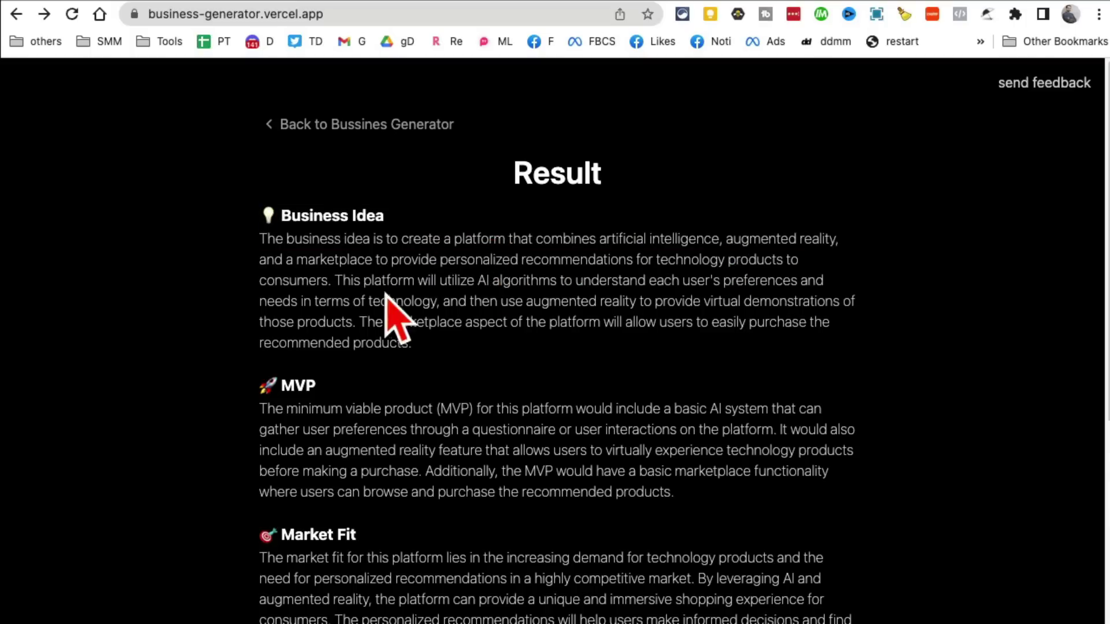
{"action": "left_click_drag", "start_coordinate": [261, 215], "coordinate": [322, 280]}
{"action": "left_click", "coordinate": [327, 280]}
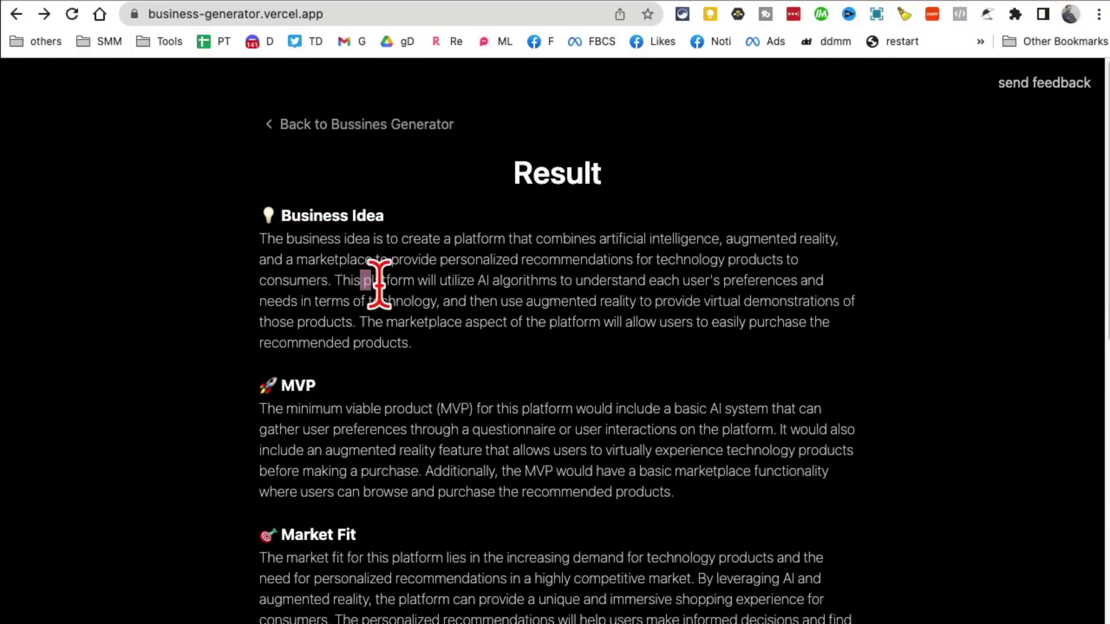
{"action": "left_click_drag", "start_coordinate": [262, 215], "coordinate": [525, 297]}
{"action": "left_click", "coordinate": [600, 334]}
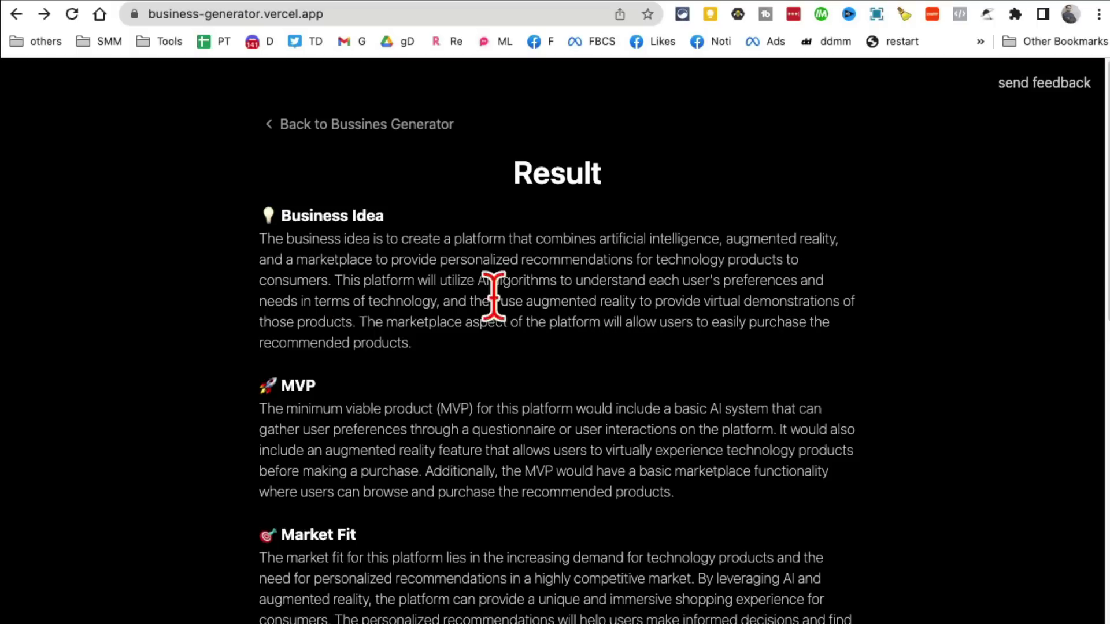
- Read the Market Fit, Promotion and Pricing Scheme sections, then return to the generator form
{"action": "scroll", "coordinate": [311, 364], "scroll_direction": "down", "scroll_amount": 2}
{"action": "scroll", "coordinate": [554, 374], "scroll_direction": "down", "scroll_amount": 5}
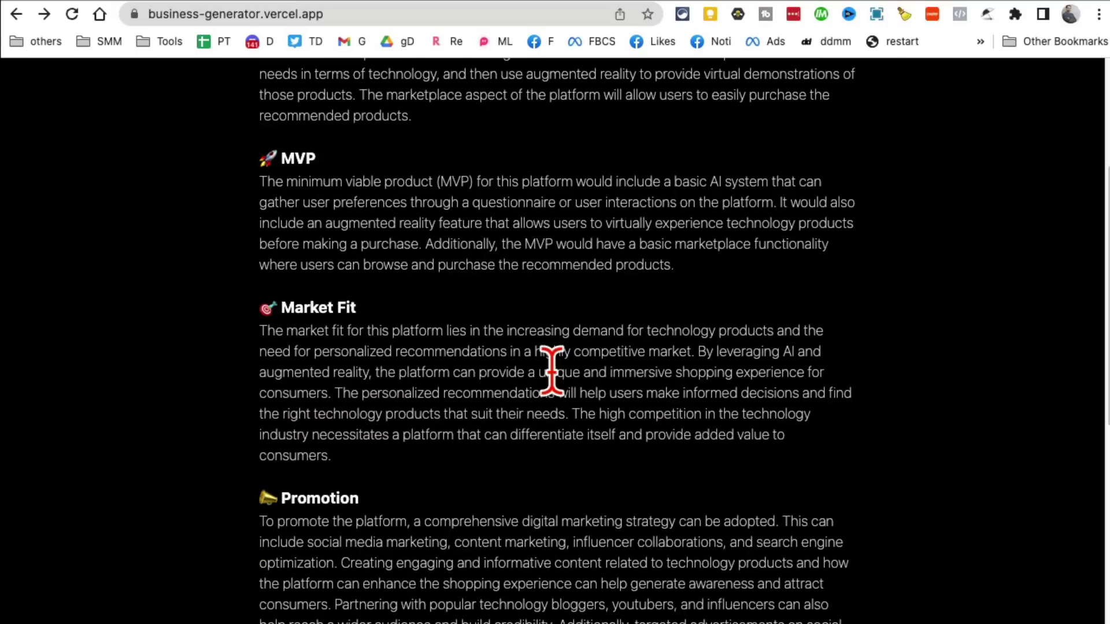
{"action": "scroll", "coordinate": [552, 370], "scroll_direction": "down", "scroll_amount": 3}
{"action": "left_click_drag", "start_coordinate": [389, 242], "coordinate": [604, 304]}
{"action": "left_click_drag", "start_coordinate": [399, 401], "coordinate": [650, 496]}
{"action": "scroll", "coordinate": [665, 500], "scroll_direction": "down", "scroll_amount": 8}
{"action": "left_click_drag", "start_coordinate": [356, 354], "coordinate": [590, 526]}
{"action": "scroll", "coordinate": [425, 439], "scroll_direction": "down", "scroll_amount": 1}
{"action": "left_click_drag", "start_coordinate": [422, 443], "coordinate": [577, 520]}
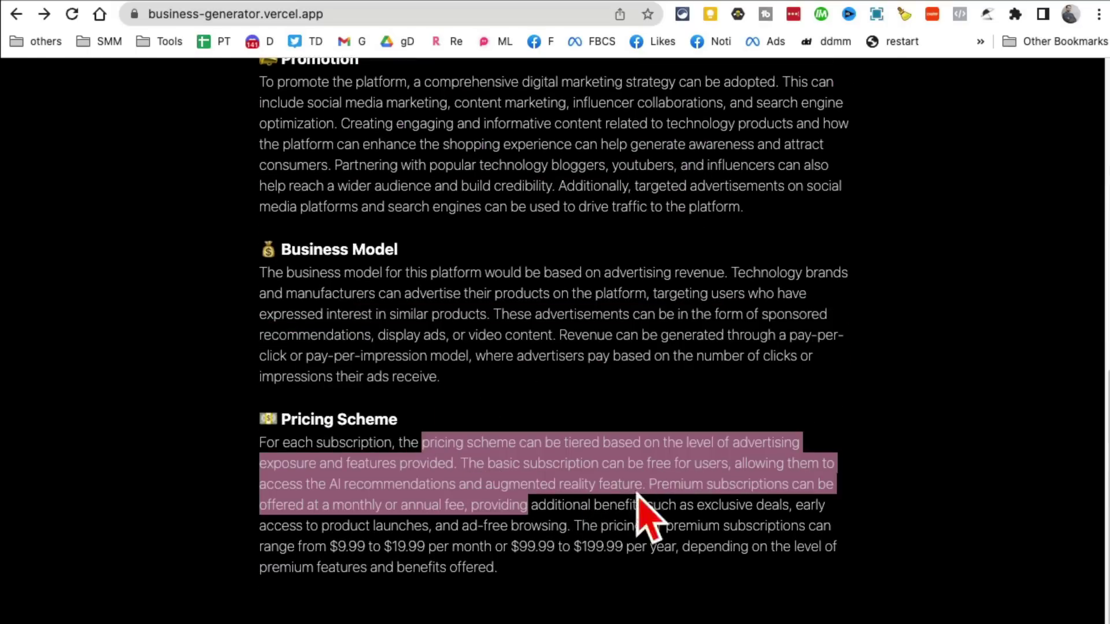
{"action": "scroll", "coordinate": [580, 468], "scroll_direction": "up", "scroll_amount": 20}
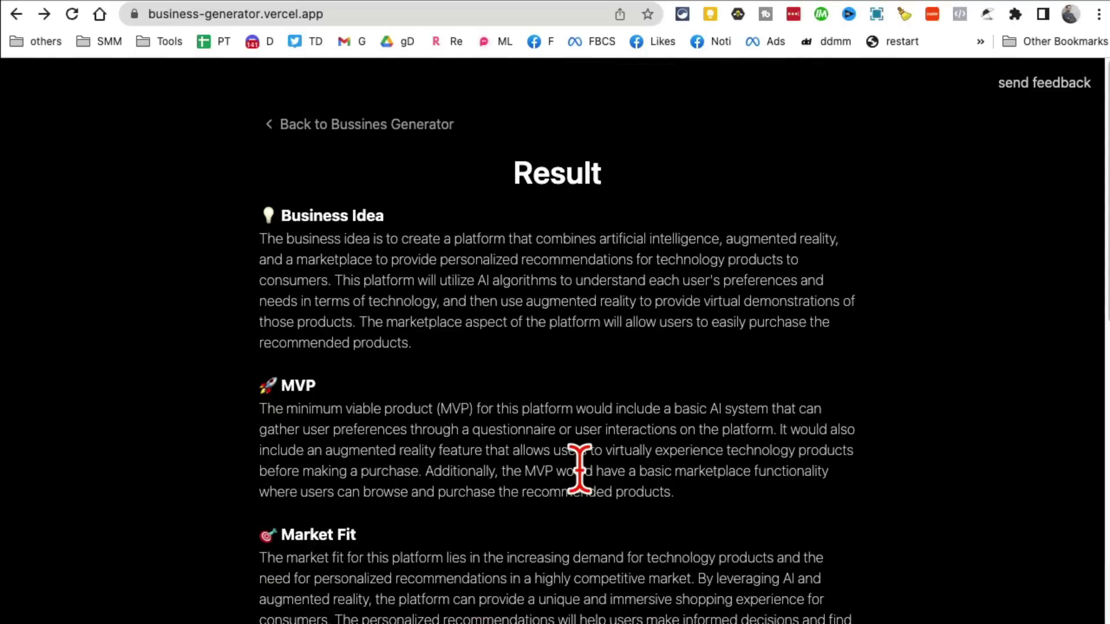
{"action": "left_click", "coordinate": [371, 125]}
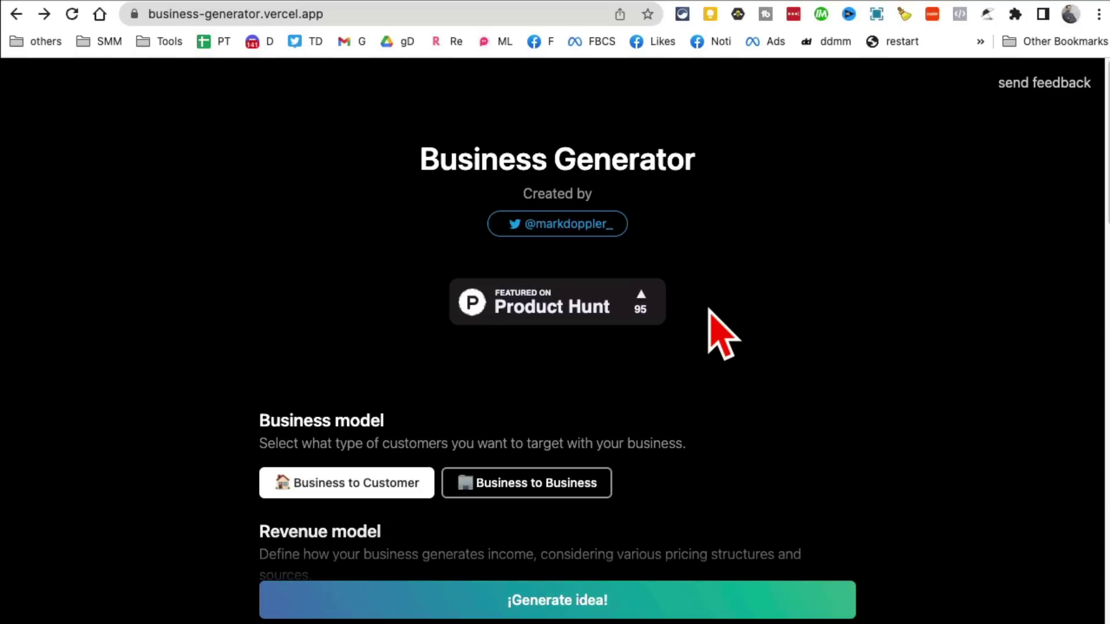
- From the BookAI landing page, start chatting free and open Purple Cow in the Public Library
{"action": "left_click", "coordinate": [356, 1]}
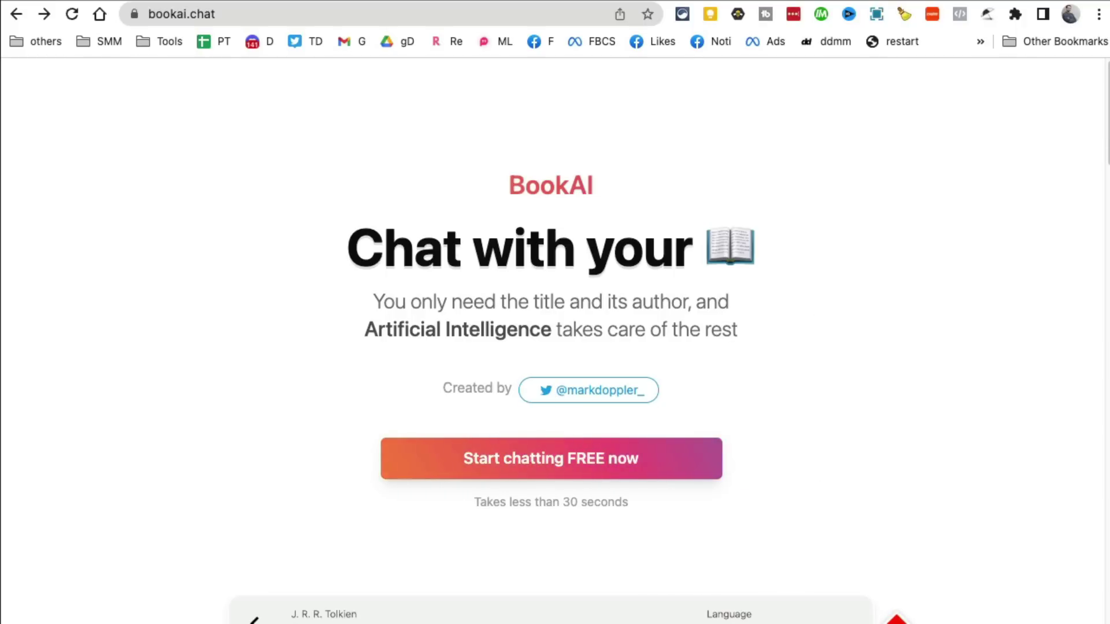
{"action": "scroll", "coordinate": [918, 439], "scroll_direction": "down", "scroll_amount": 1}
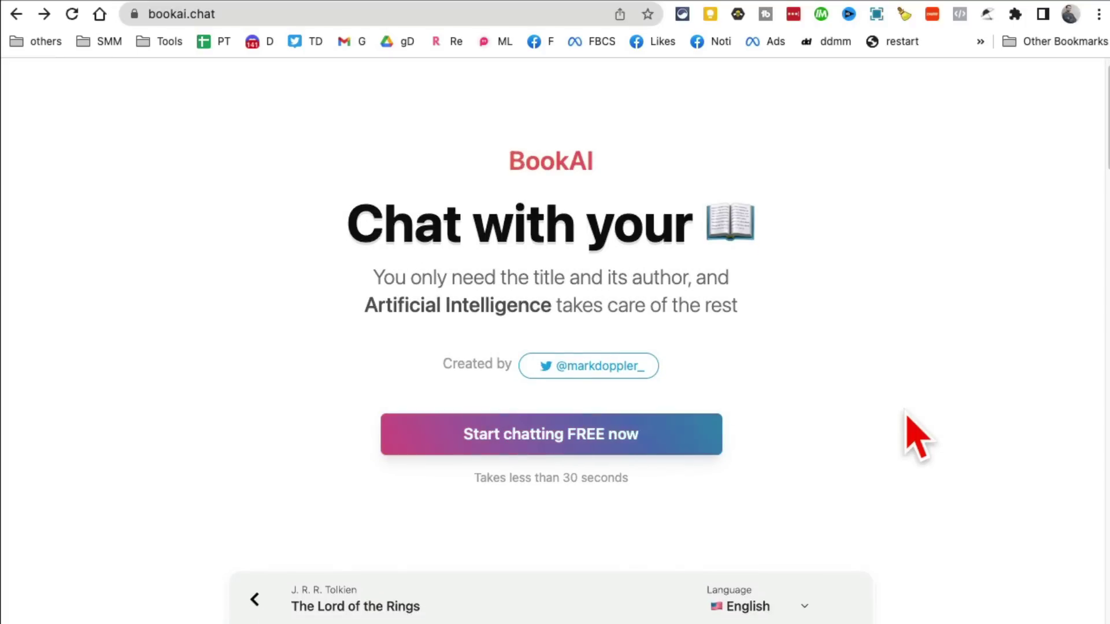
{"action": "left_click", "coordinate": [583, 448]}
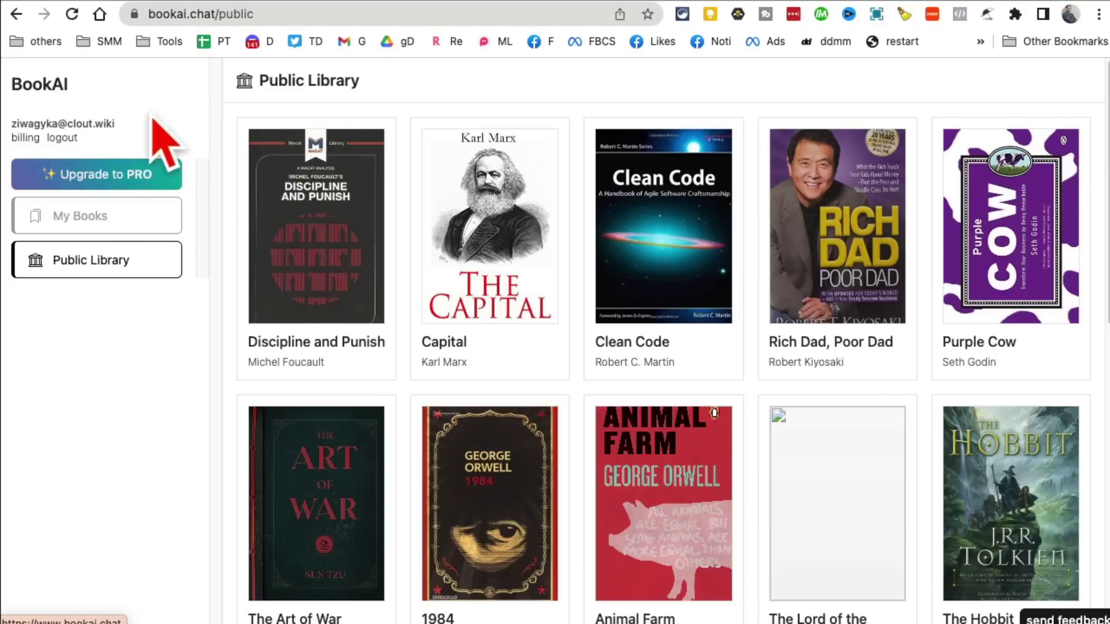
{"action": "scroll", "coordinate": [772, 361], "scroll_direction": "down", "scroll_amount": 3}
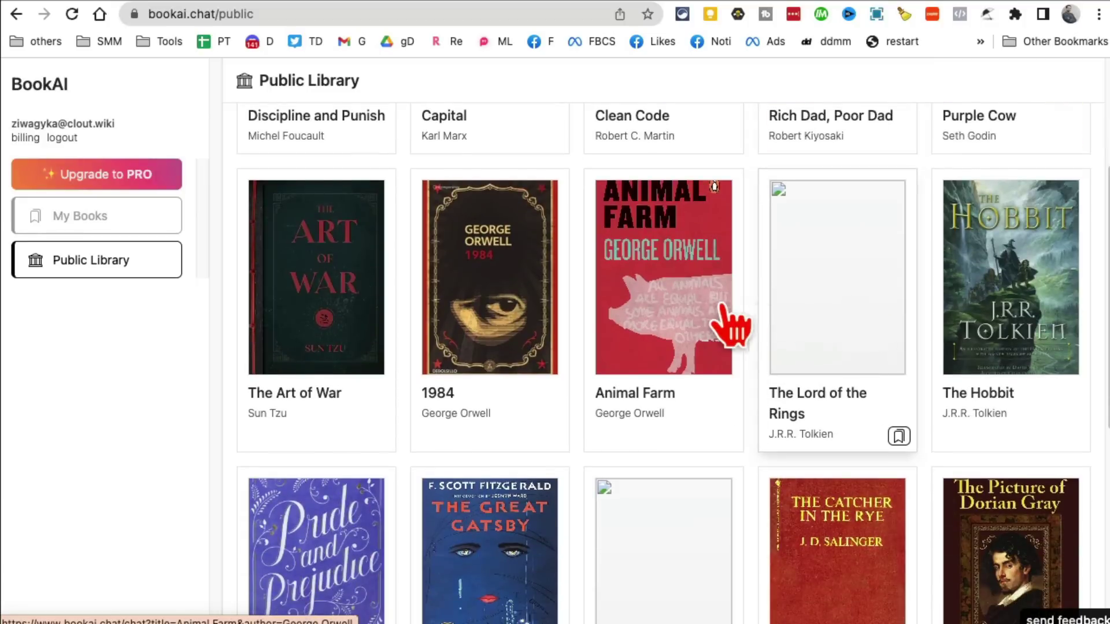
{"action": "scroll", "coordinate": [723, 329], "scroll_direction": "up", "scroll_amount": 3}
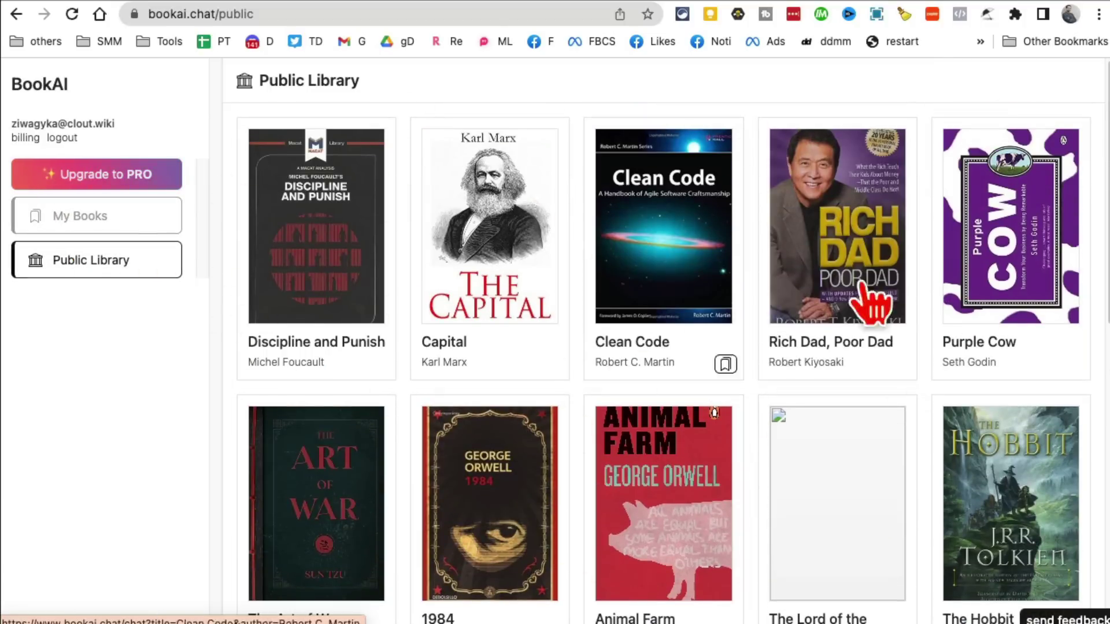
{"action": "left_click", "coordinate": [1023, 237]}
- Send 'what the best marketing strategy for small business' to Purple Cow and mark the answer
{"action": "left_click", "coordinate": [368, 598]}
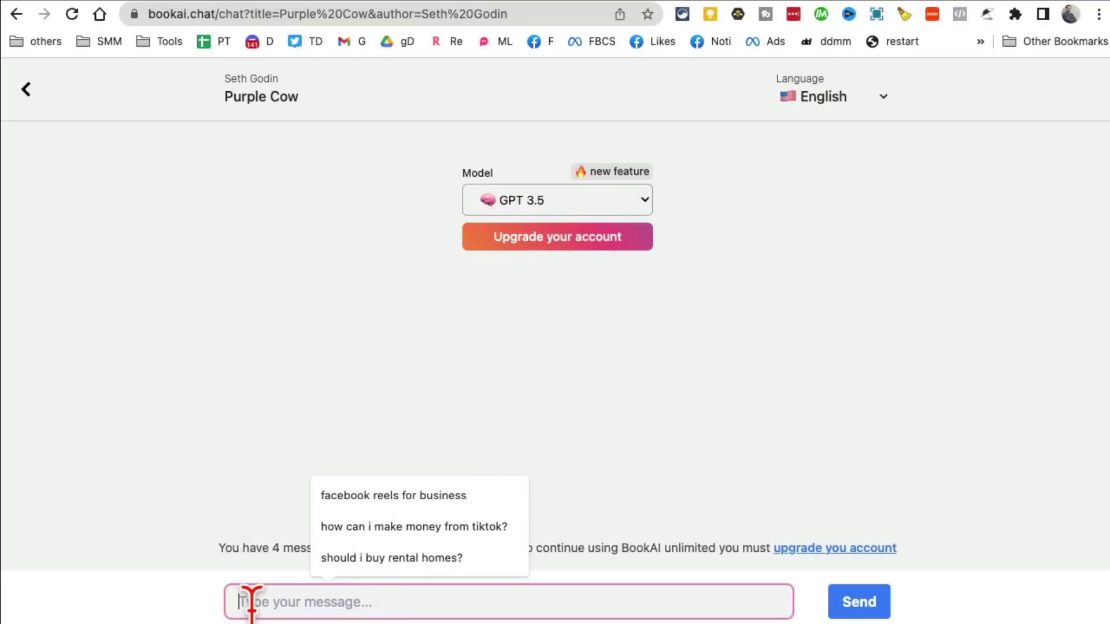
{"action": "type", "text": "w"}
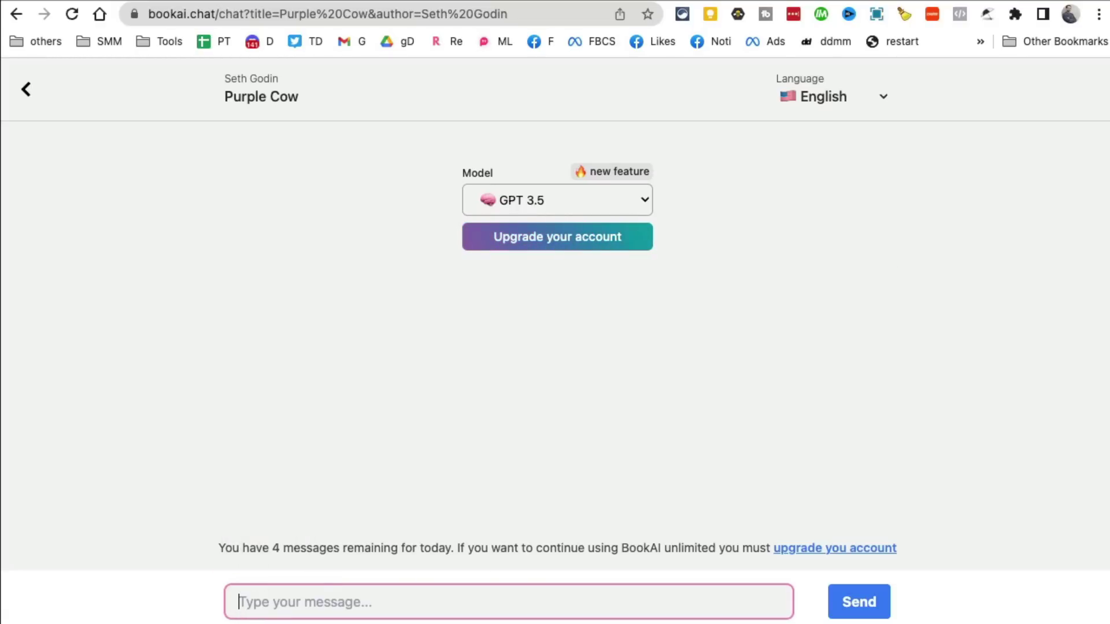
{"action": "left_click", "coordinate": [271, 599]}
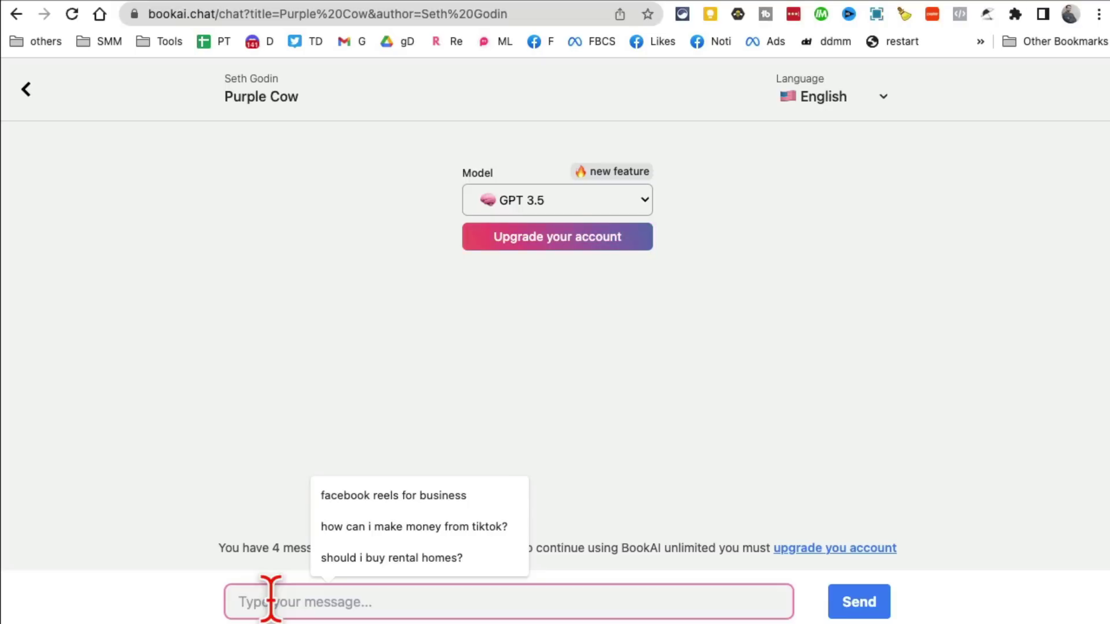
{"action": "type", "text": "what the best ma"}
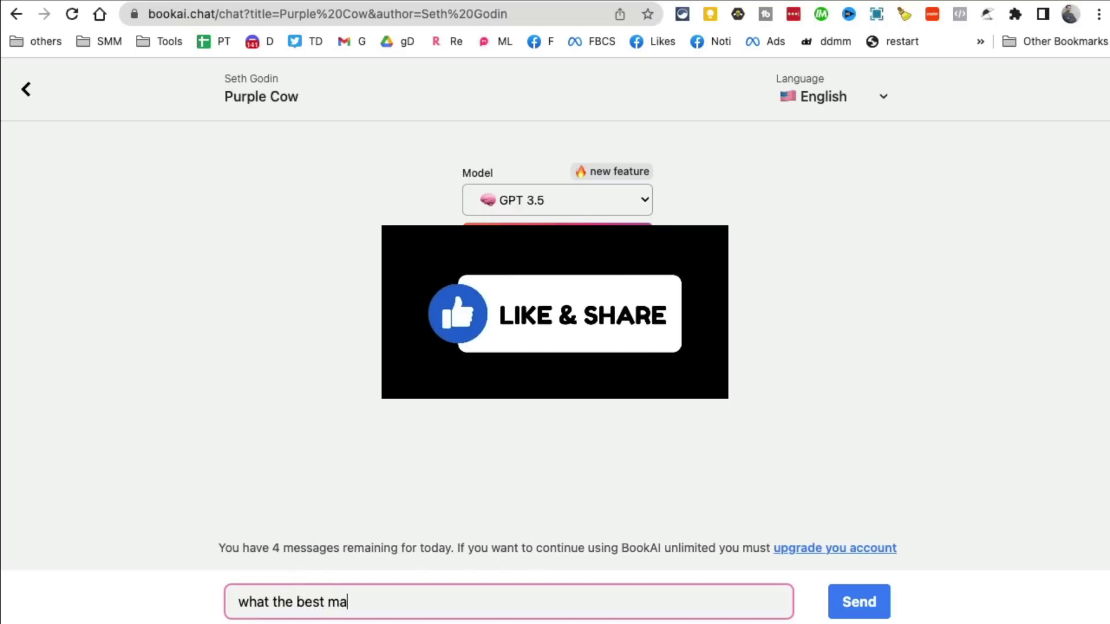
{"action": "key", "text": "BackSpace"}
{"action": "key", "text": "BackSpace"}
{"action": "key", "text": "BackSpace"}
{"action": "key", "text": "BackSpace"}
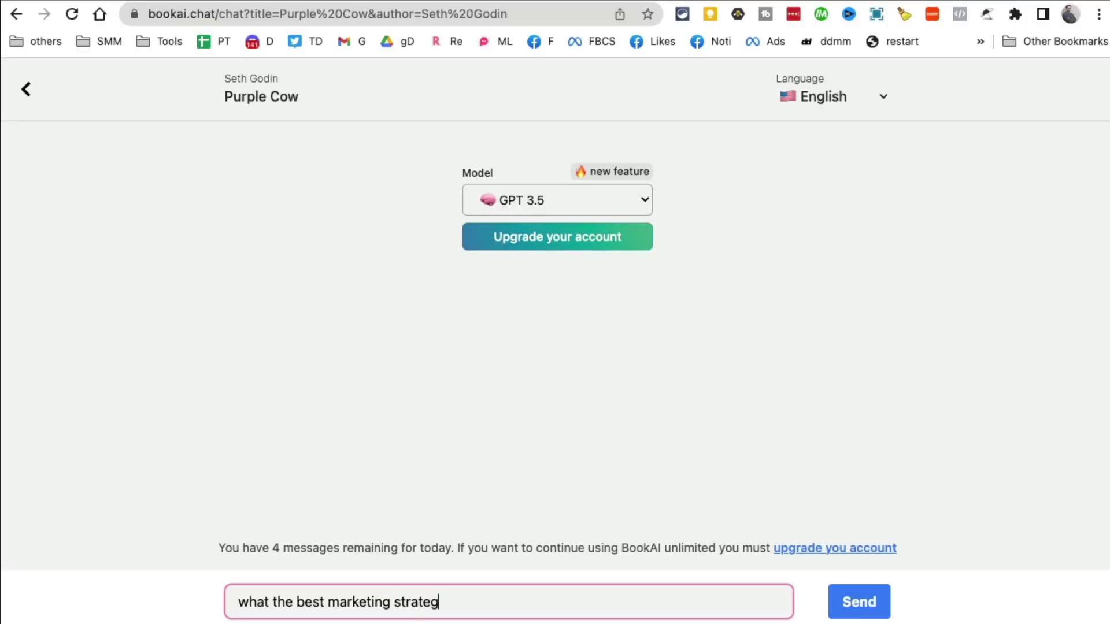
{"action": "type", "text": "ing strategy for sm"}
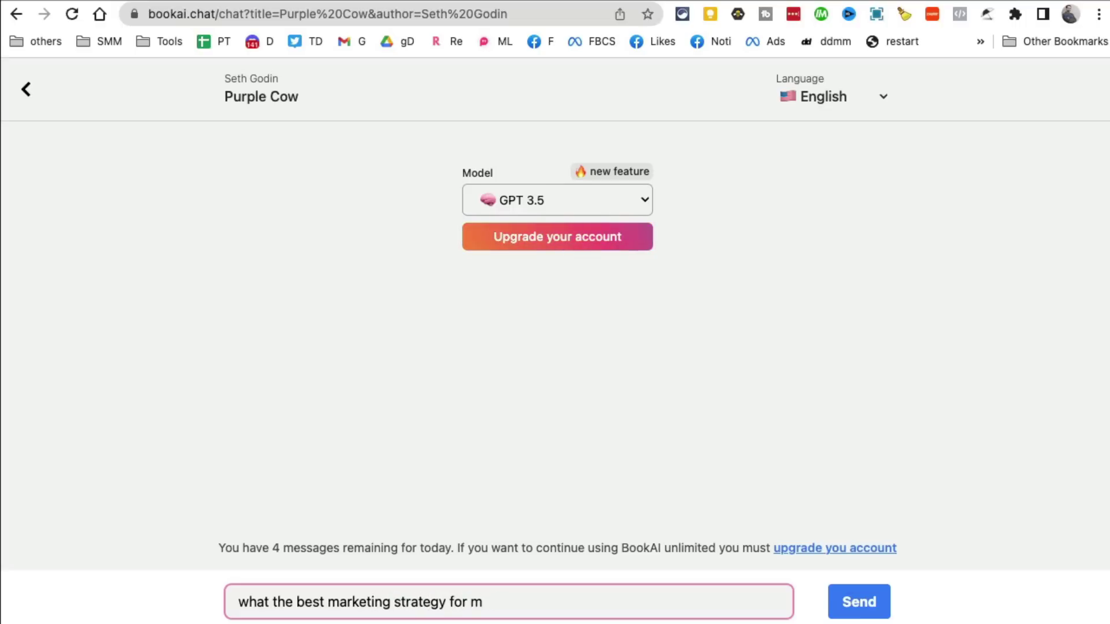
{"action": "type", "text": "all business"}
{"action": "key", "text": "Return"}
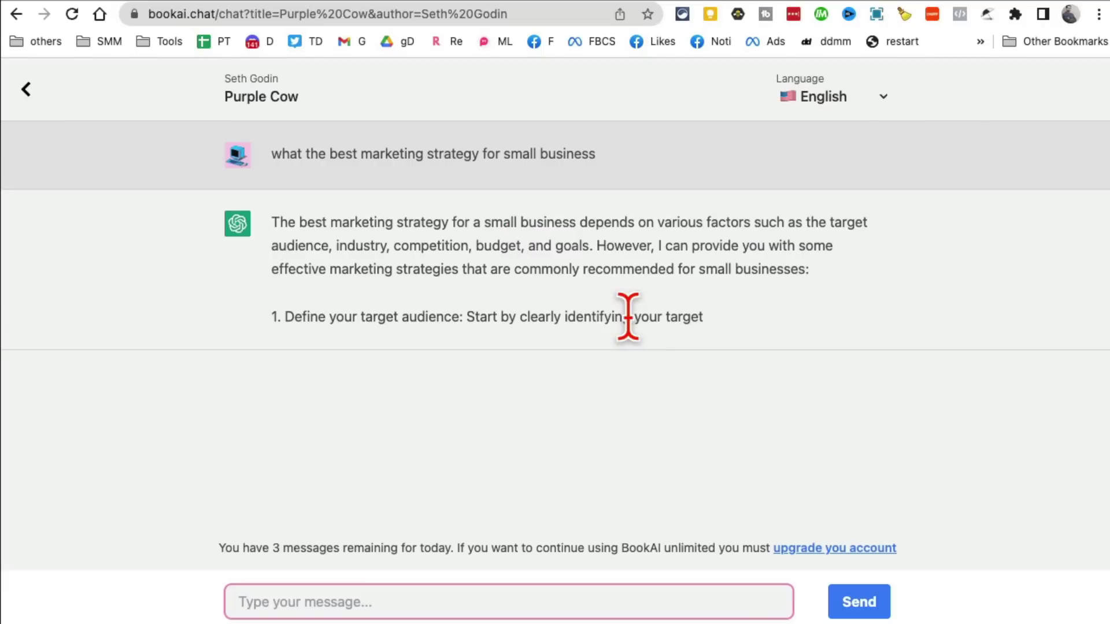
{"action": "left_click_drag", "start_coordinate": [307, 315], "coordinate": [498, 415]}
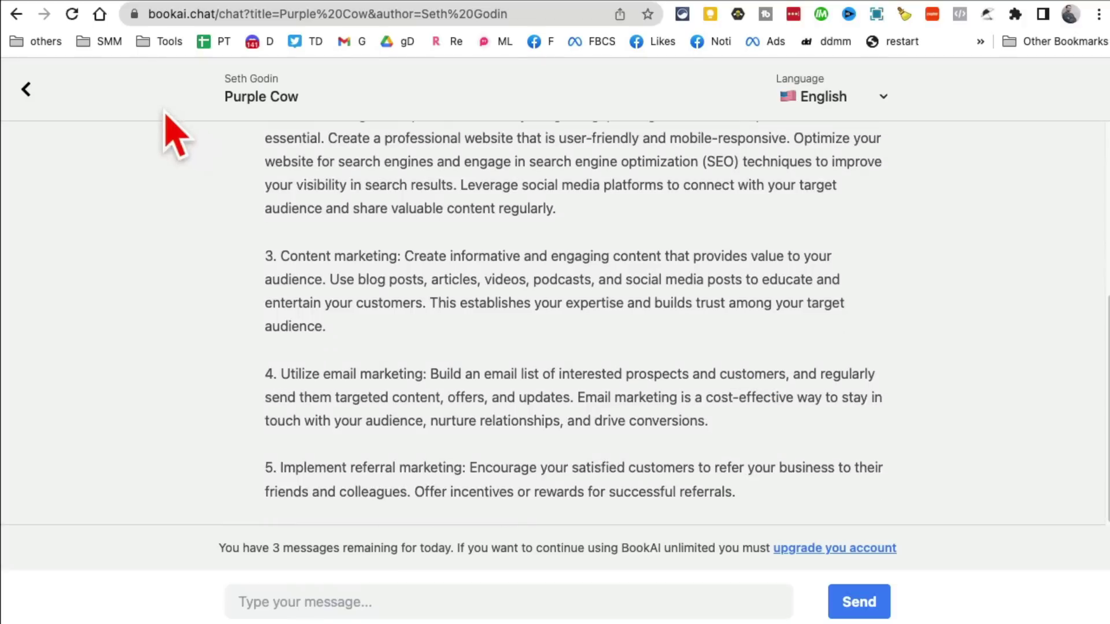
- Go back to My Books, open the Public Library, then switch to the MindOS tab
{"action": "left_click", "coordinate": [26, 89]}
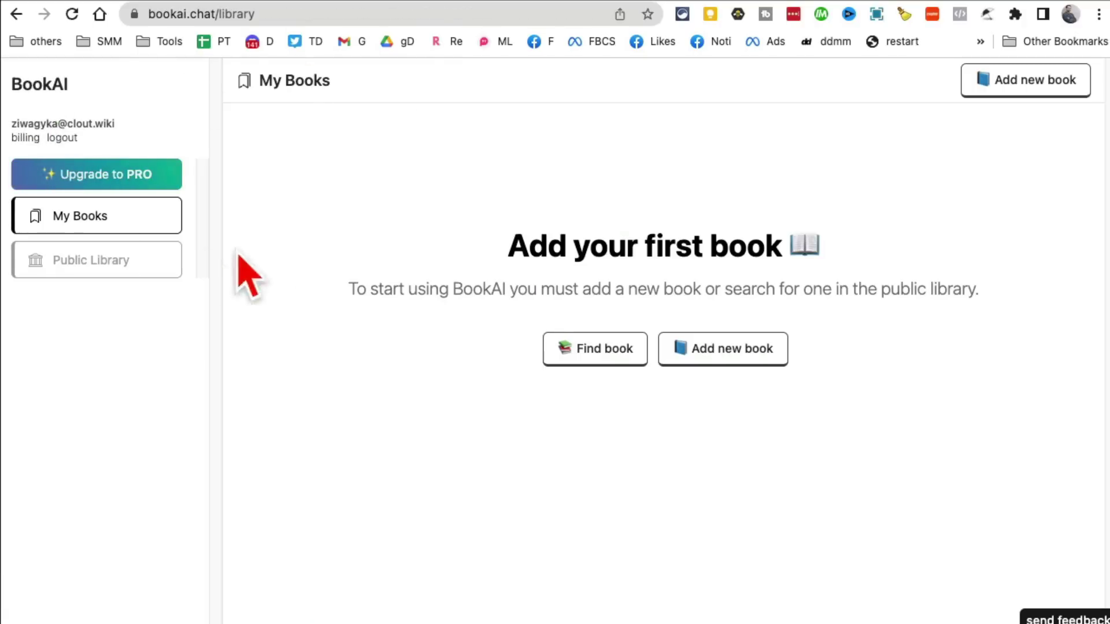
{"action": "left_click", "coordinate": [122, 267]}
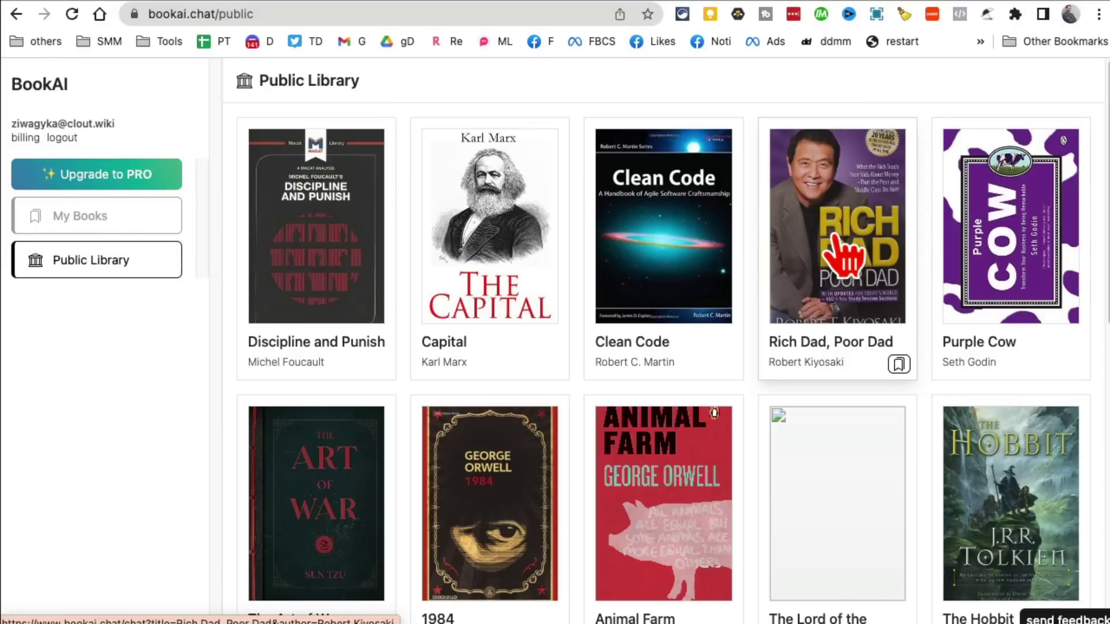
{"action": "scroll", "coordinate": [841, 255], "scroll_direction": "down", "scroll_amount": 2}
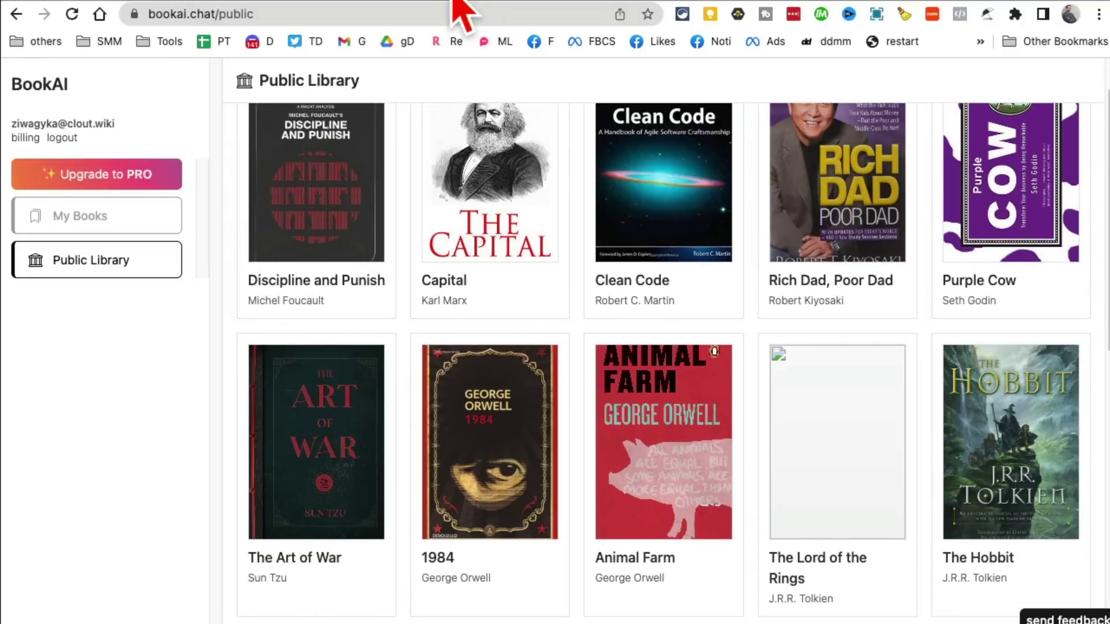
{"action": "key", "text": "ctrl+Tab"}
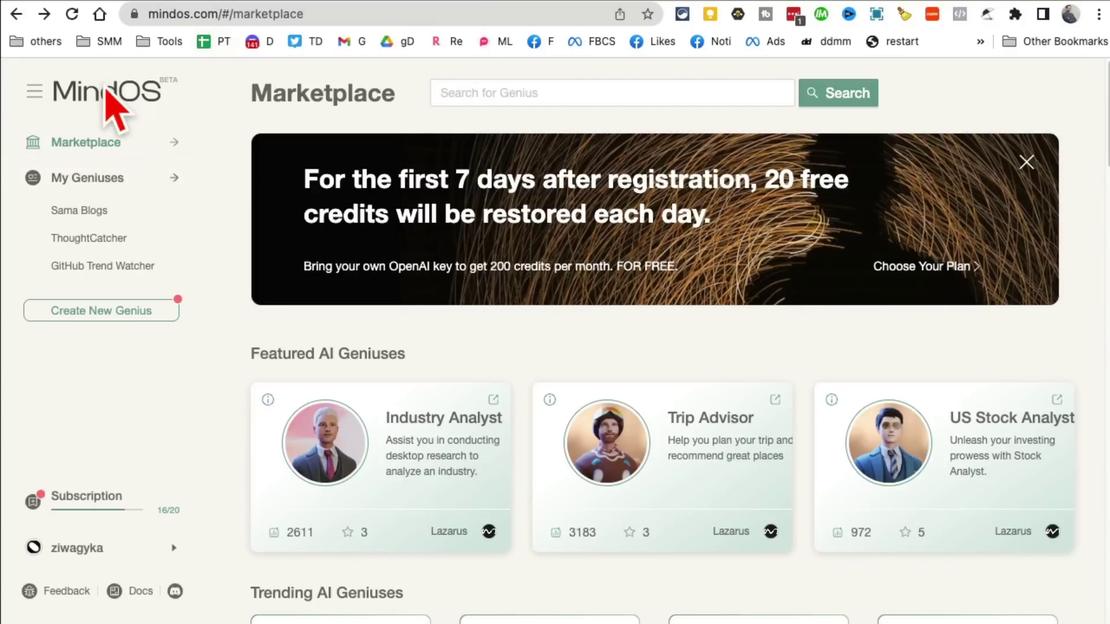
{"action": "left_click_drag", "start_coordinate": [227, 14], "coordinate": [451, 30]}
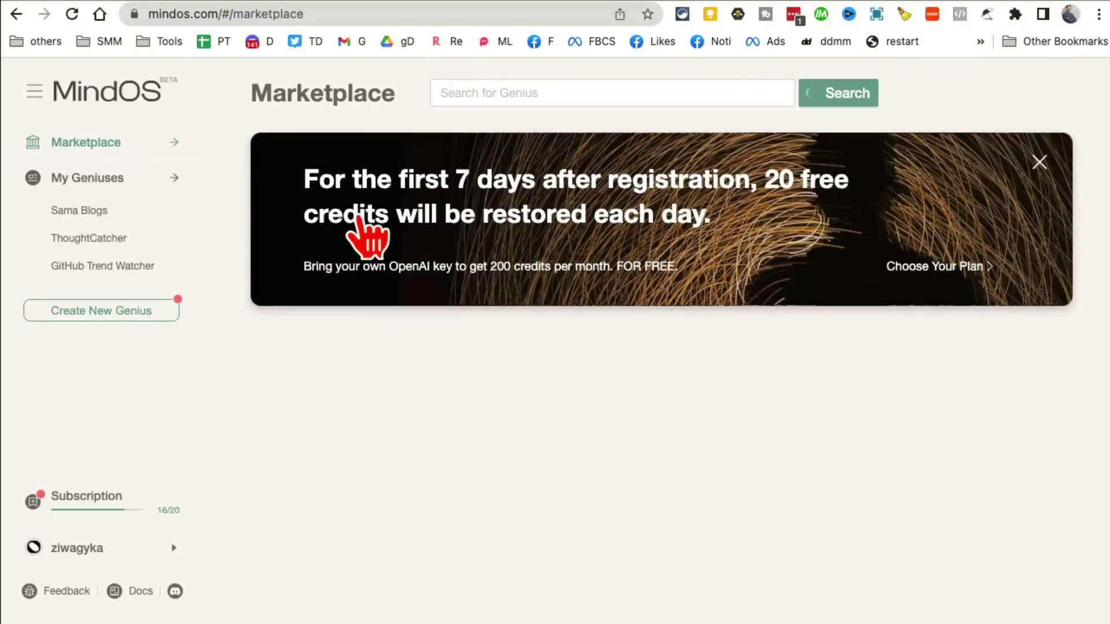
{"action": "scroll", "coordinate": [313, 230], "scroll_direction": "down", "scroll_amount": 2}
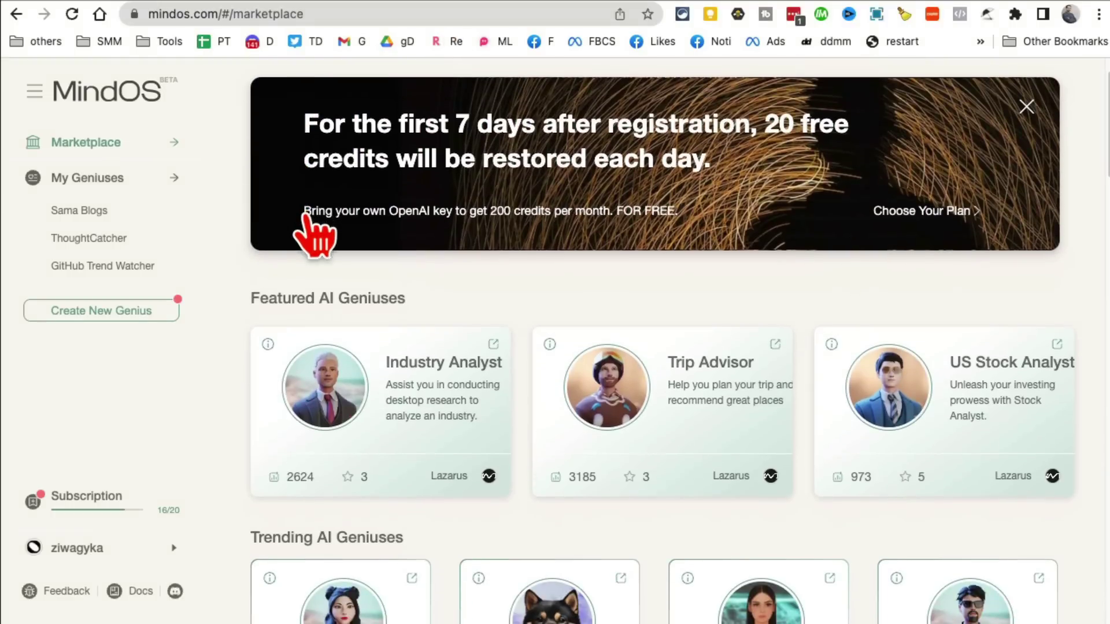
{"action": "scroll", "coordinate": [670, 236], "scroll_direction": "down", "scroll_amount": 3}
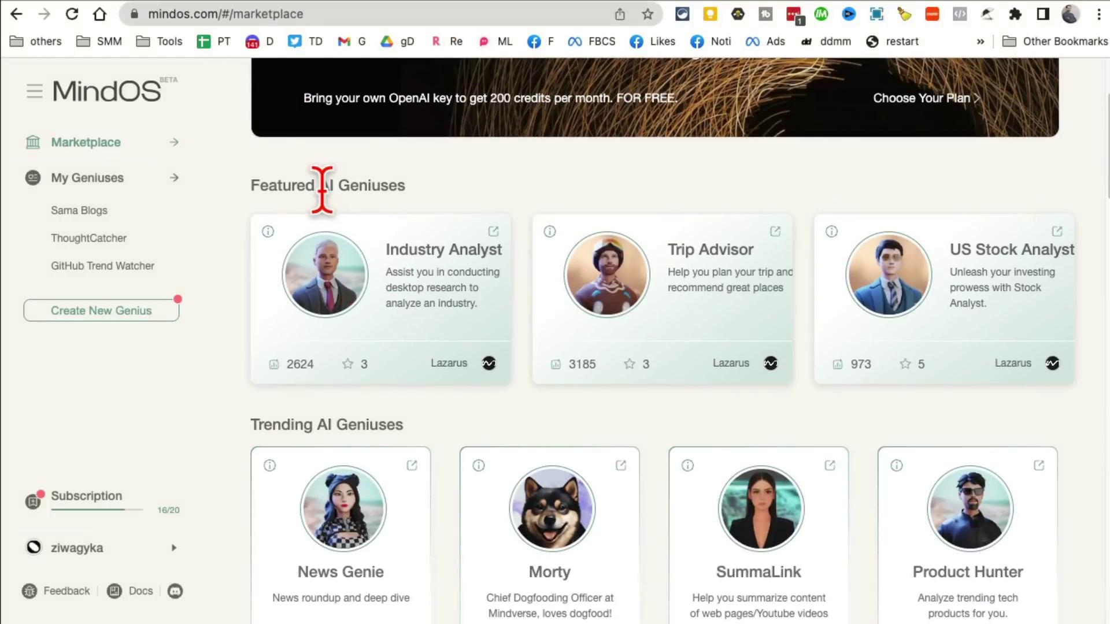
{"action": "left_click_drag", "start_coordinate": [319, 189], "coordinate": [406, 189]}
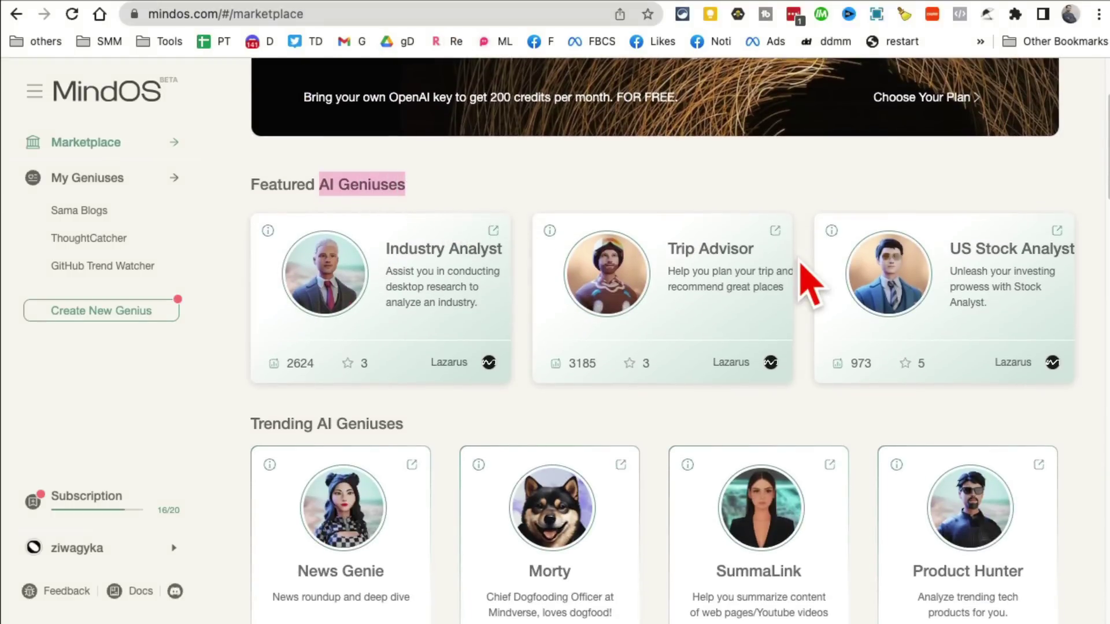
{"action": "scroll", "coordinate": [808, 277], "scroll_direction": "down", "scroll_amount": 3}
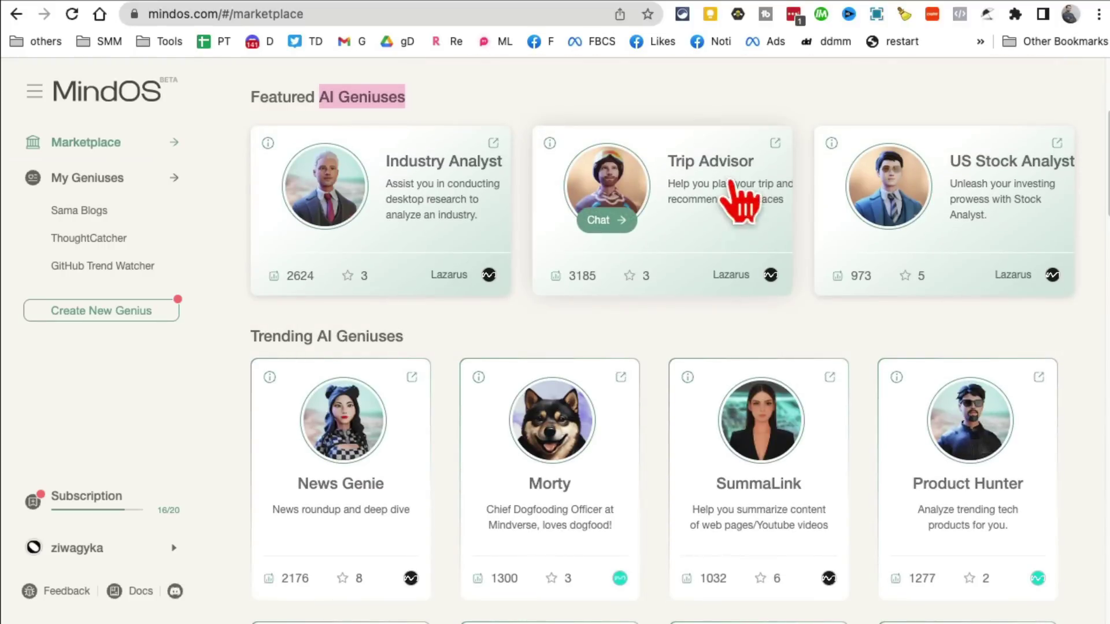
{"action": "mouse_move", "coordinate": [688, 155]}
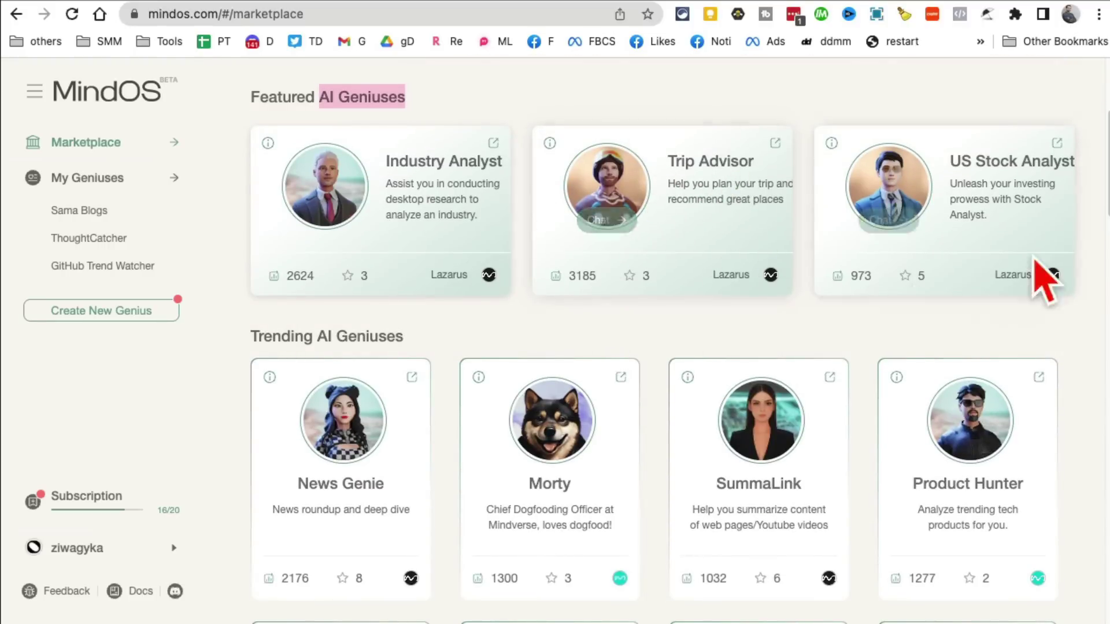
{"action": "mouse_move", "coordinate": [1004, 260]}
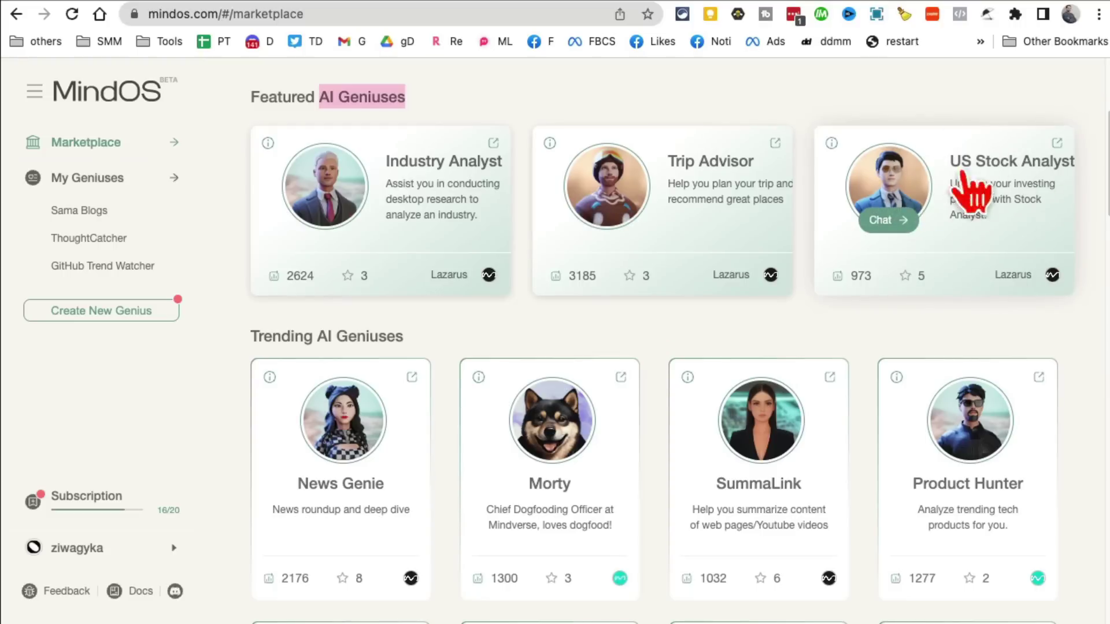
{"action": "scroll", "coordinate": [960, 226], "scroll_direction": "down", "scroll_amount": 1}
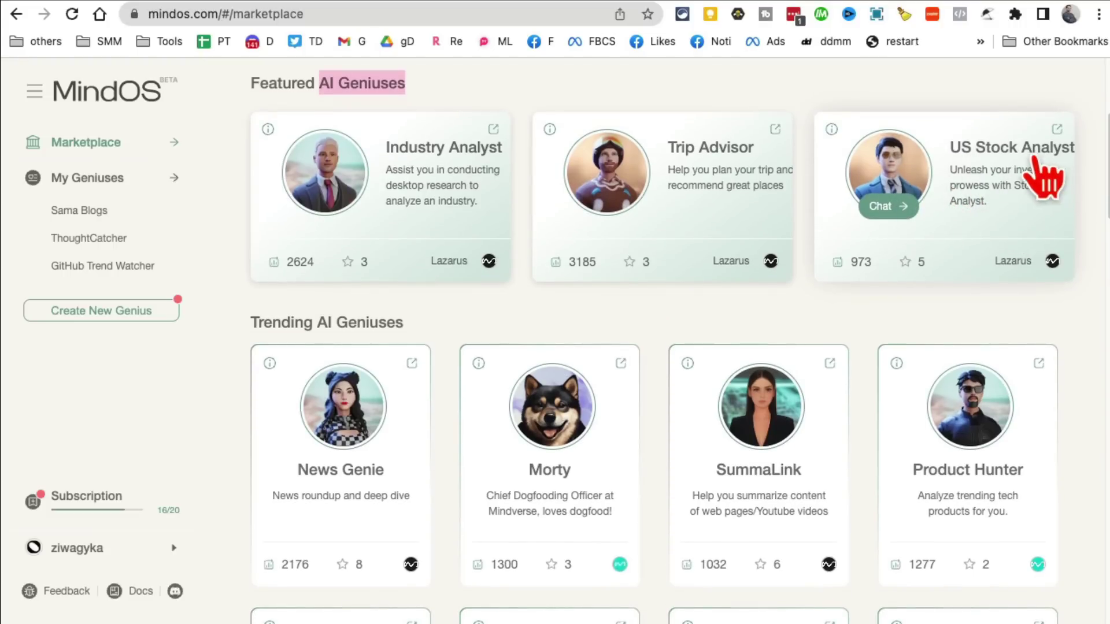
{"action": "scroll", "coordinate": [842, 302], "scroll_direction": "down", "scroll_amount": 10}
{"action": "scroll", "coordinate": [957, 307], "scroll_direction": "down", "scroll_amount": 8}
{"action": "scroll", "coordinate": [808, 248], "scroll_direction": "down", "scroll_amount": 3}
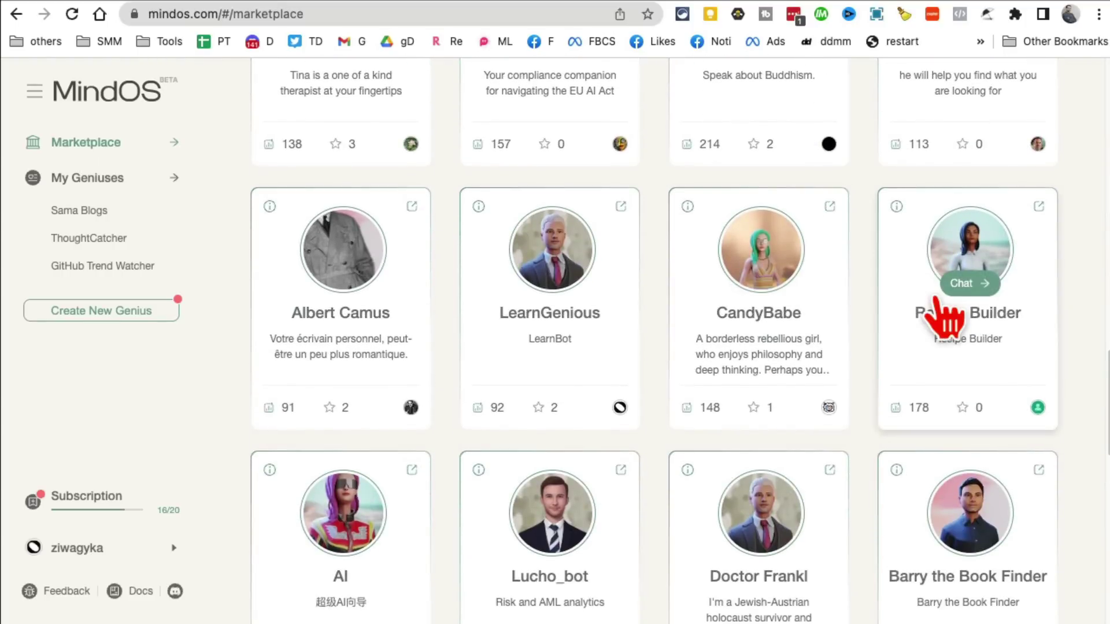
{"action": "scroll", "coordinate": [971, 266], "scroll_direction": "down", "scroll_amount": 7}
{"action": "scroll", "coordinate": [1008, 378], "scroll_direction": "down", "scroll_amount": 8}
{"action": "scroll", "coordinate": [1013, 393], "scroll_direction": "down", "scroll_amount": 1}
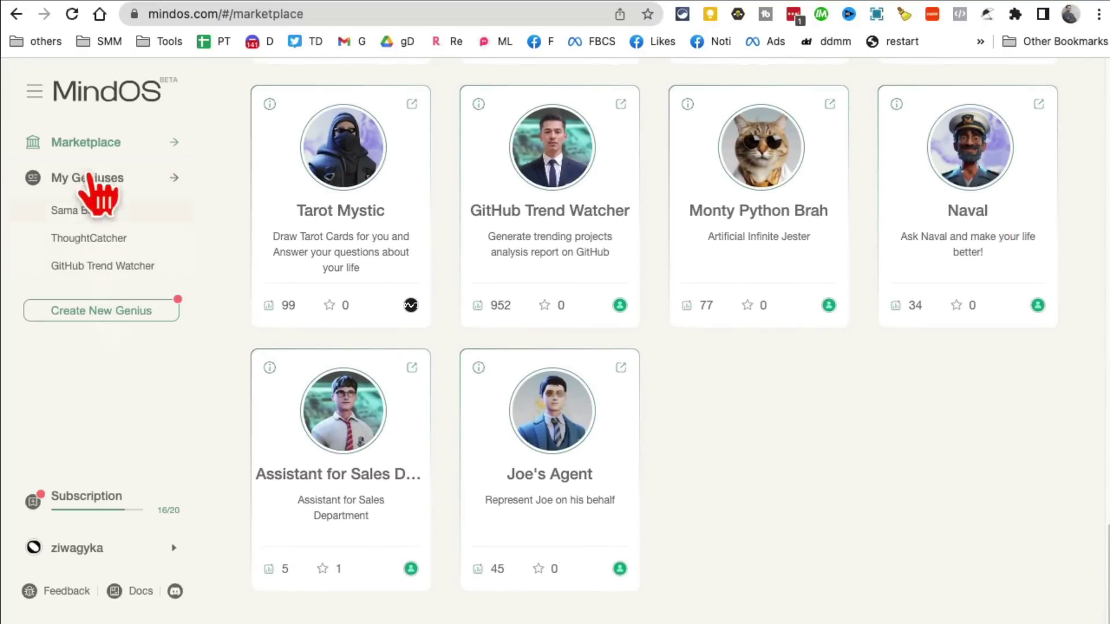
{"action": "scroll", "coordinate": [766, 494], "scroll_direction": "up", "scroll_amount": 15}
{"action": "scroll", "coordinate": [925, 416], "scroll_direction": "down", "scroll_amount": 3}
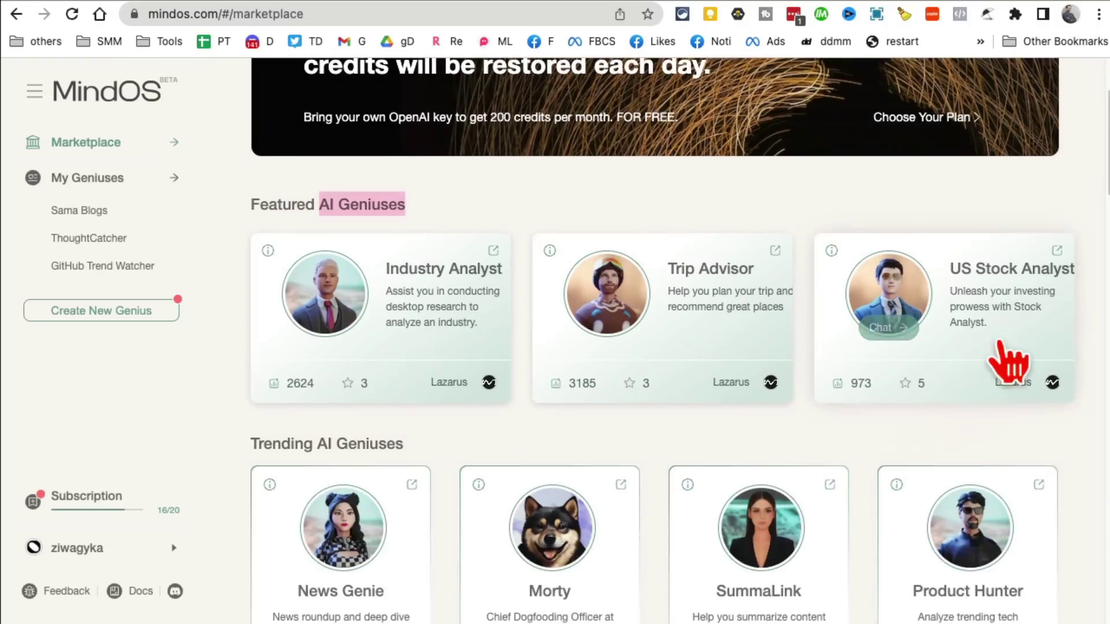
- Open the US Stock Analyst and send the question about buying Tesla stock at the current price
{"action": "left_click", "coordinate": [1010, 282]}
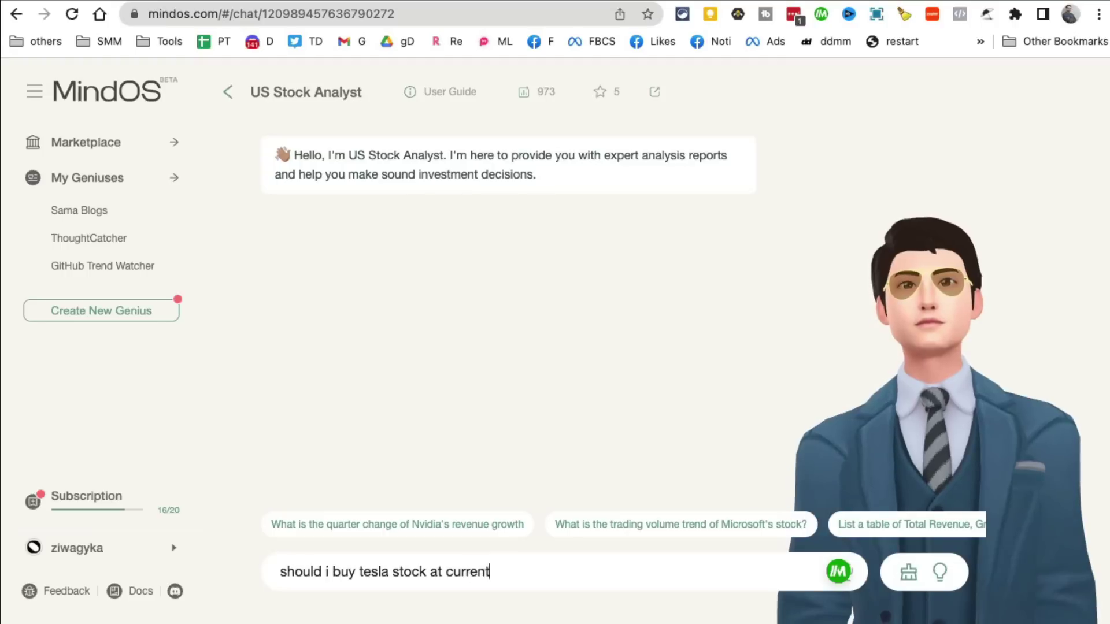
{"action": "key", "text": "Return"}
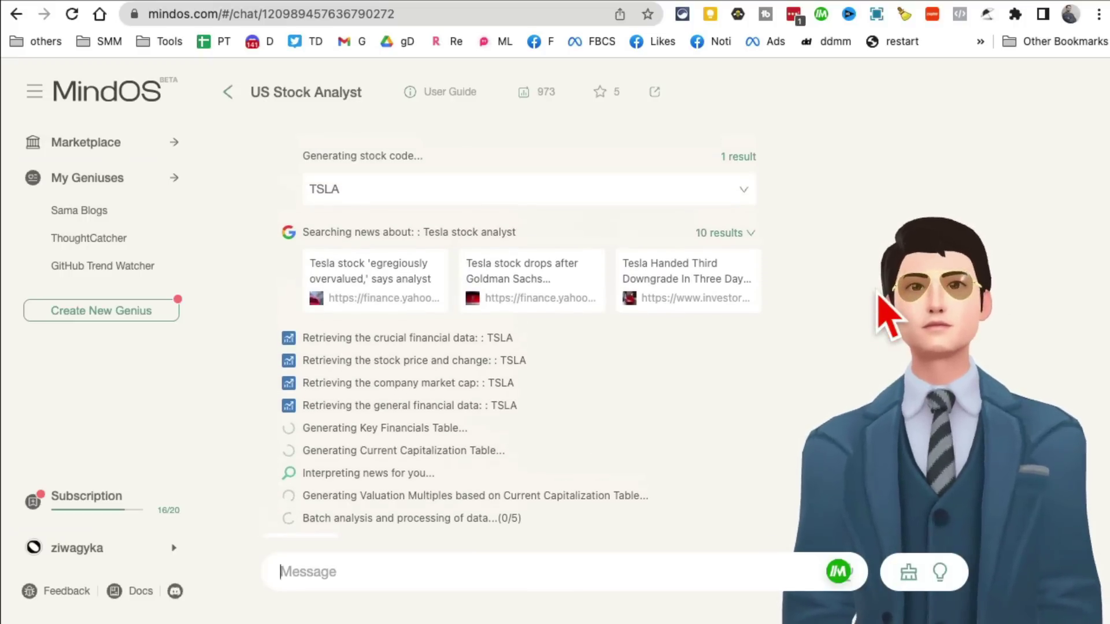
- Scroll through MindOS's Tesla answer and highlight its first paragraphs
{"action": "scroll", "coordinate": [879, 310], "scroll_direction": "up", "scroll_amount": 10}
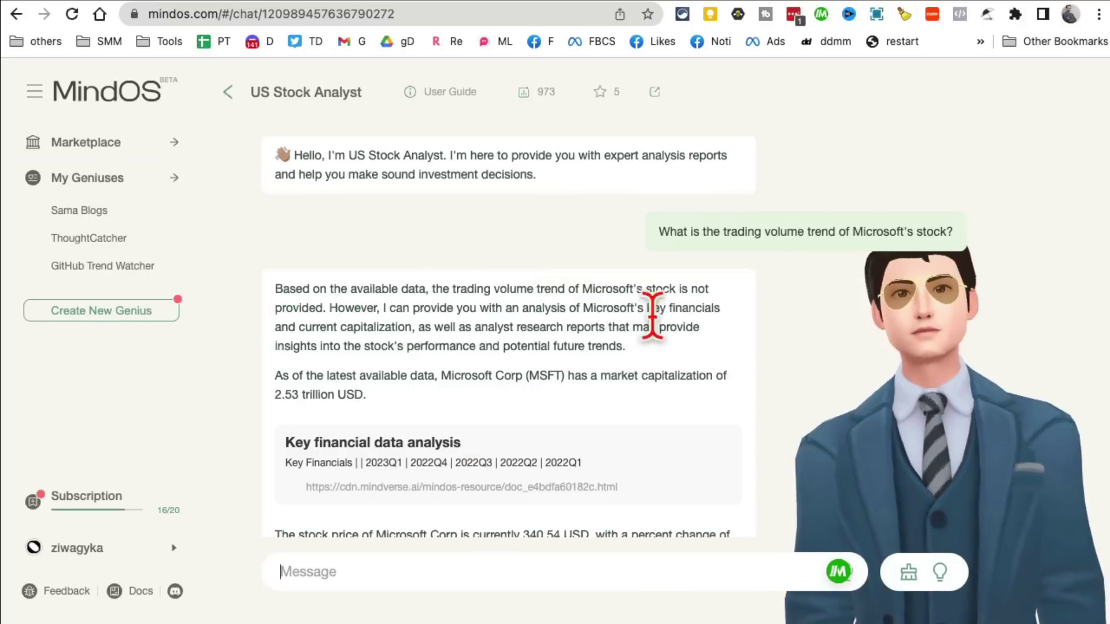
{"action": "scroll", "coordinate": [586, 322], "scroll_direction": "up", "scroll_amount": 2}
{"action": "scroll", "coordinate": [586, 322], "scroll_direction": "down", "scroll_amount": 5}
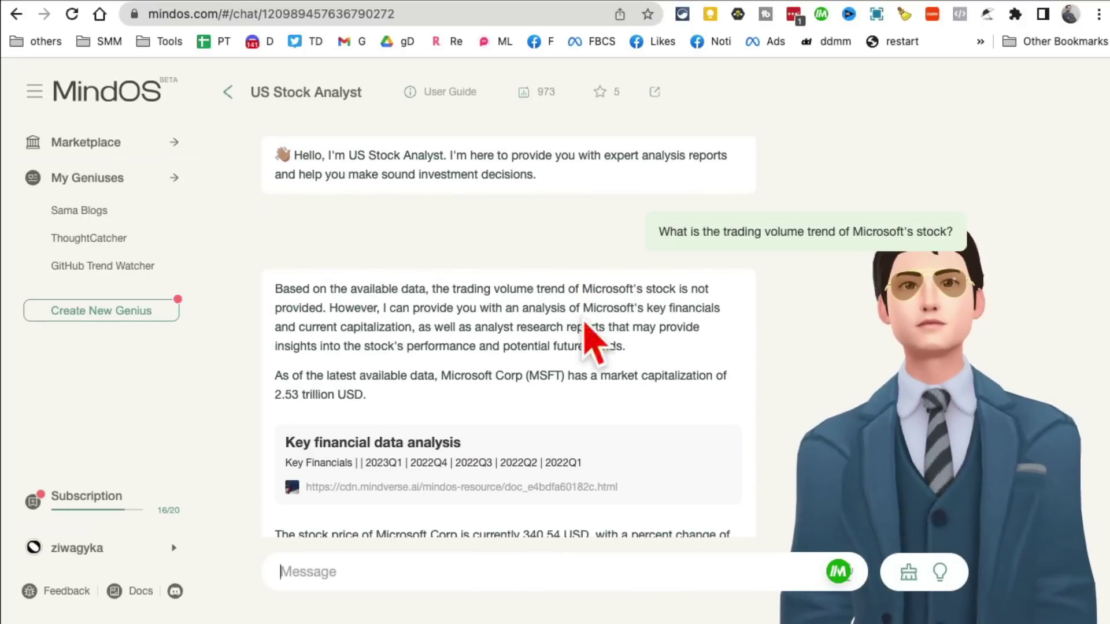
{"action": "scroll", "coordinate": [656, 341], "scroll_direction": "down", "scroll_amount": 15}
{"action": "scroll", "coordinate": [646, 318], "scroll_direction": "down", "scroll_amount": 10}
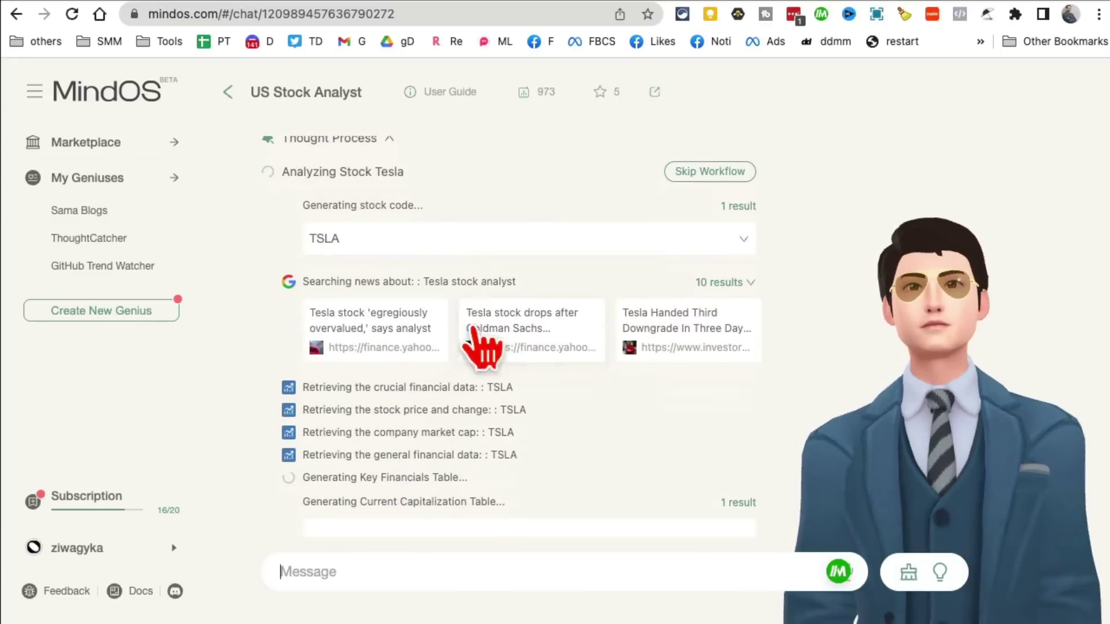
{"action": "scroll", "coordinate": [434, 205], "scroll_direction": "up", "scroll_amount": 1}
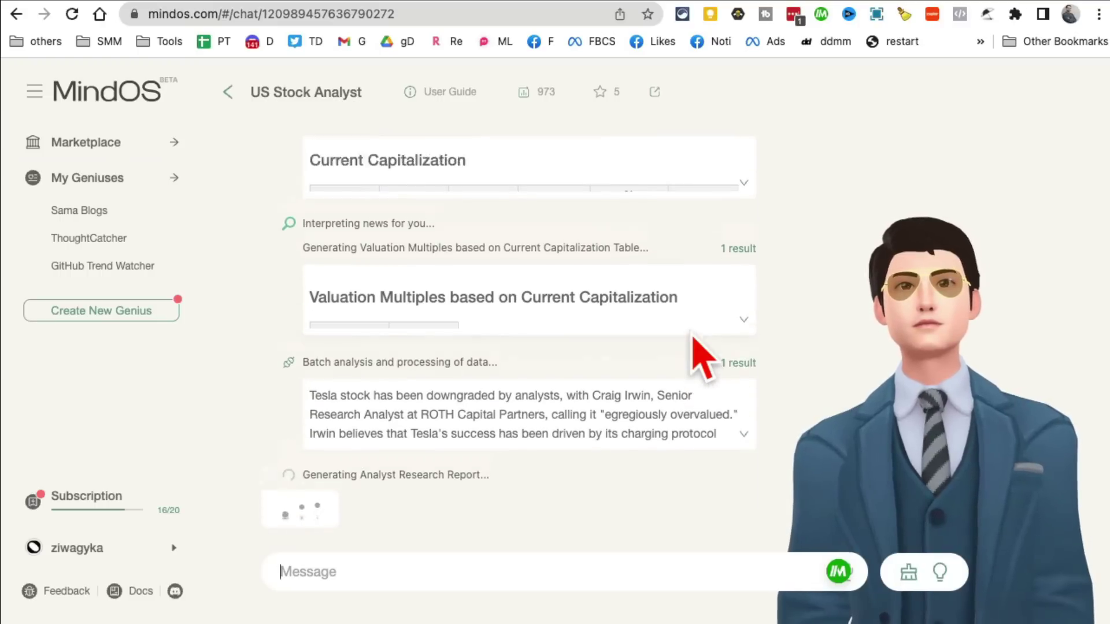
{"action": "scroll", "coordinate": [702, 358], "scroll_direction": "up", "scroll_amount": 10}
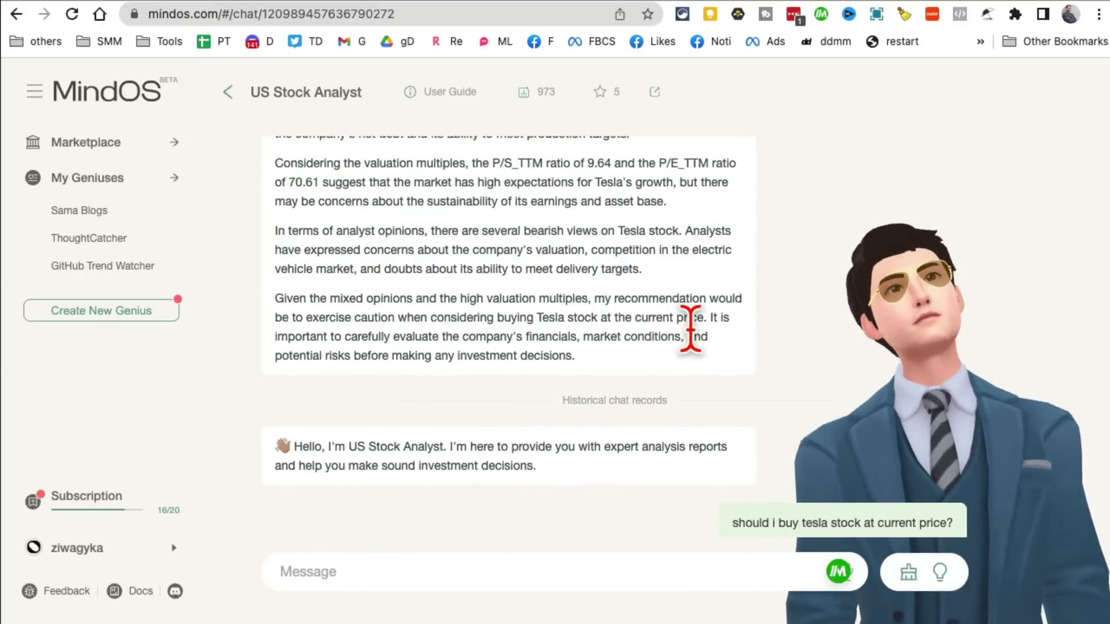
{"action": "scroll", "coordinate": [689, 333], "scroll_direction": "up", "scroll_amount": 2}
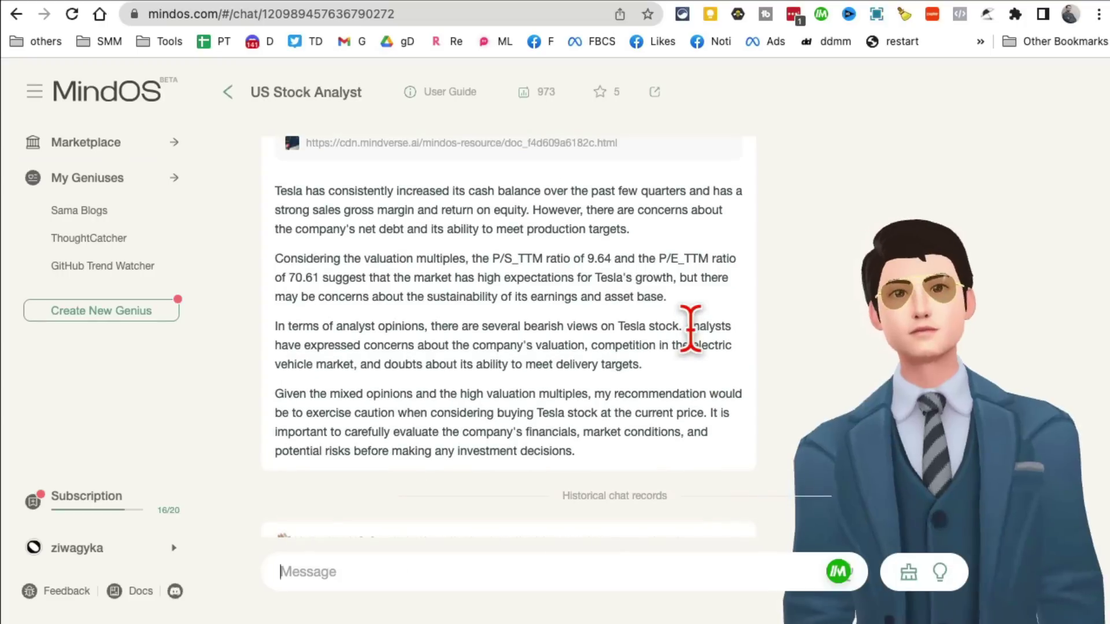
{"action": "scroll", "coordinate": [693, 341], "scroll_direction": "up", "scroll_amount": 1}
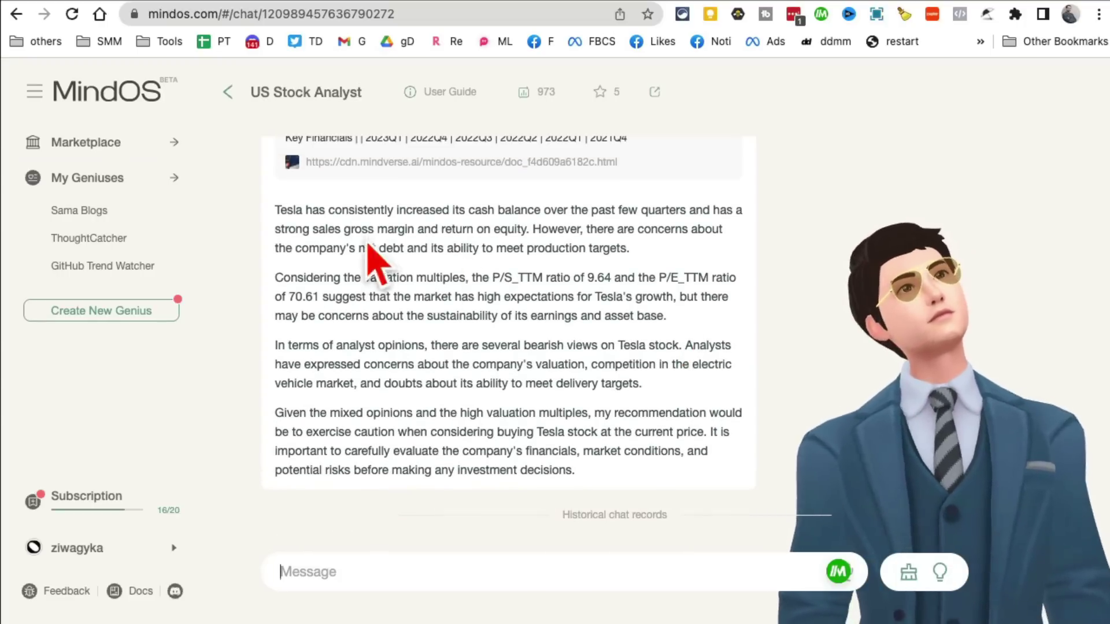
{"action": "left_click_drag", "start_coordinate": [291, 208], "coordinate": [601, 413]}
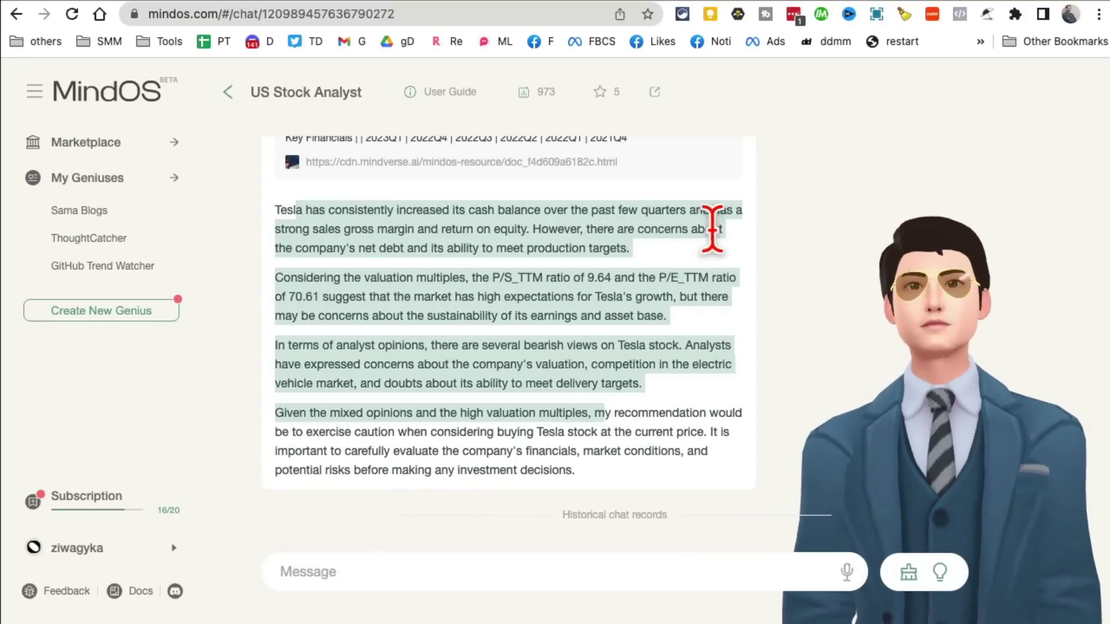
- Highlight the valuation multiples sentence in the answer's second paragraph
{"action": "scroll", "coordinate": [698, 297], "scroll_direction": "down", "scroll_amount": 3}
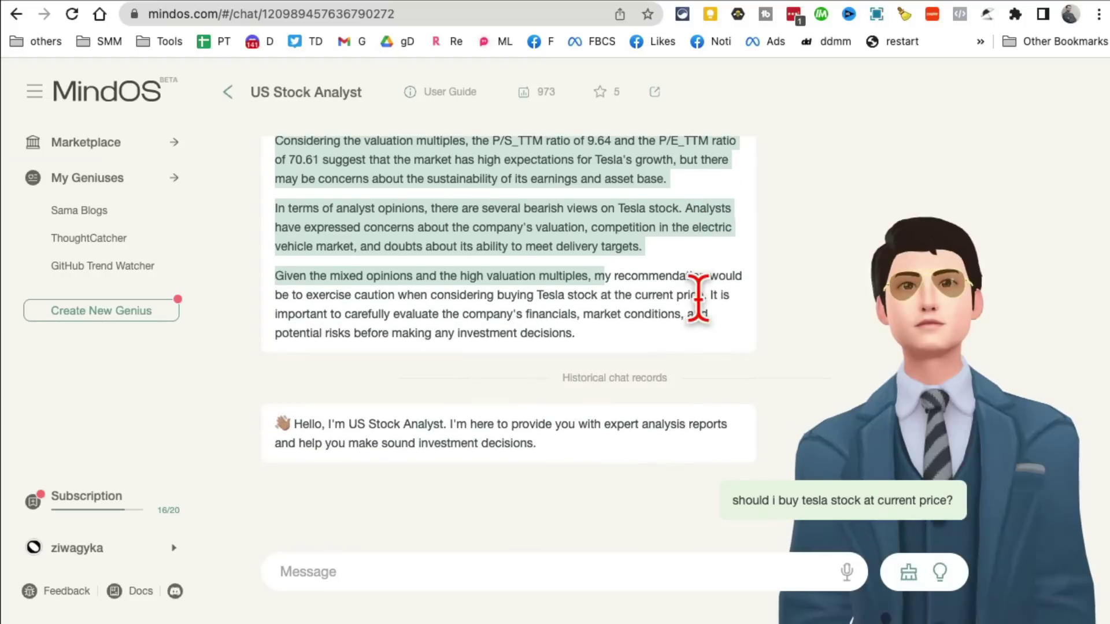
{"action": "scroll", "coordinate": [710, 318], "scroll_direction": "down", "scroll_amount": 2}
{"action": "scroll", "coordinate": [708, 318], "scroll_direction": "up", "scroll_amount": 3}
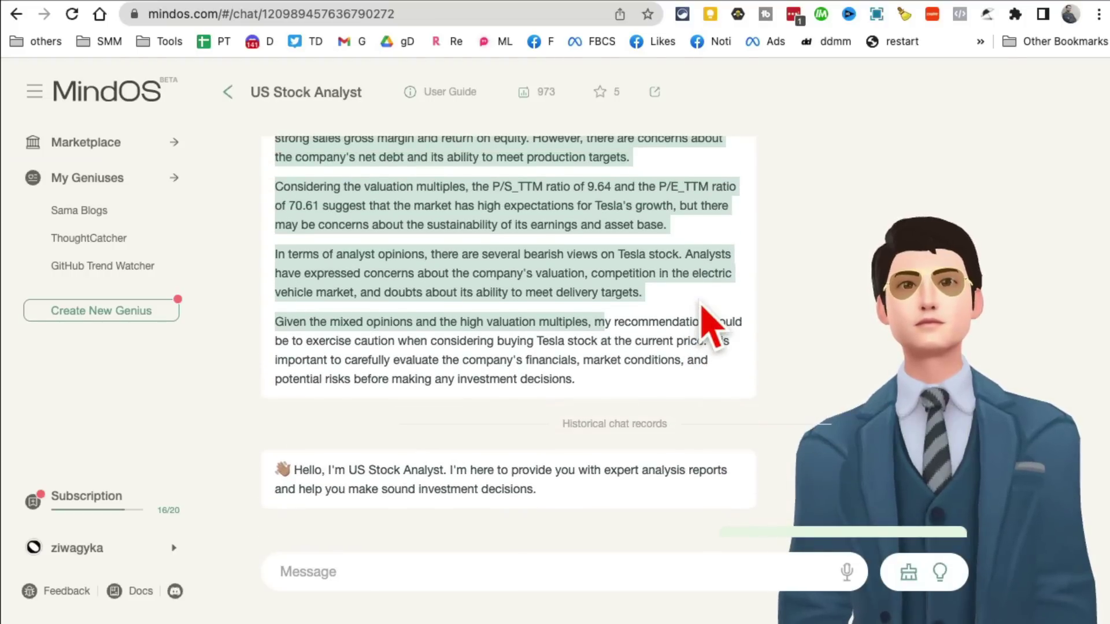
{"action": "scroll", "coordinate": [602, 260], "scroll_direction": "up", "scroll_amount": 3}
{"action": "left_click", "coordinate": [408, 425]}
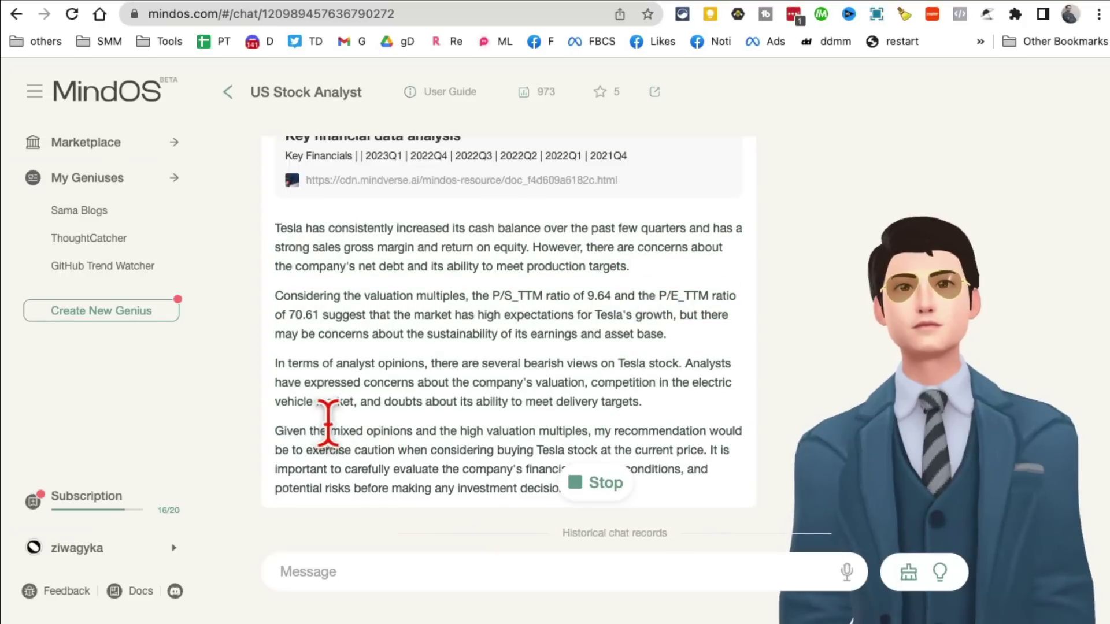
{"action": "left_click_drag", "start_coordinate": [301, 334], "coordinate": [667, 335]}
{"action": "left_click", "coordinate": [603, 315]}
{"action": "left_click_drag", "start_coordinate": [342, 296], "coordinate": [557, 334]}
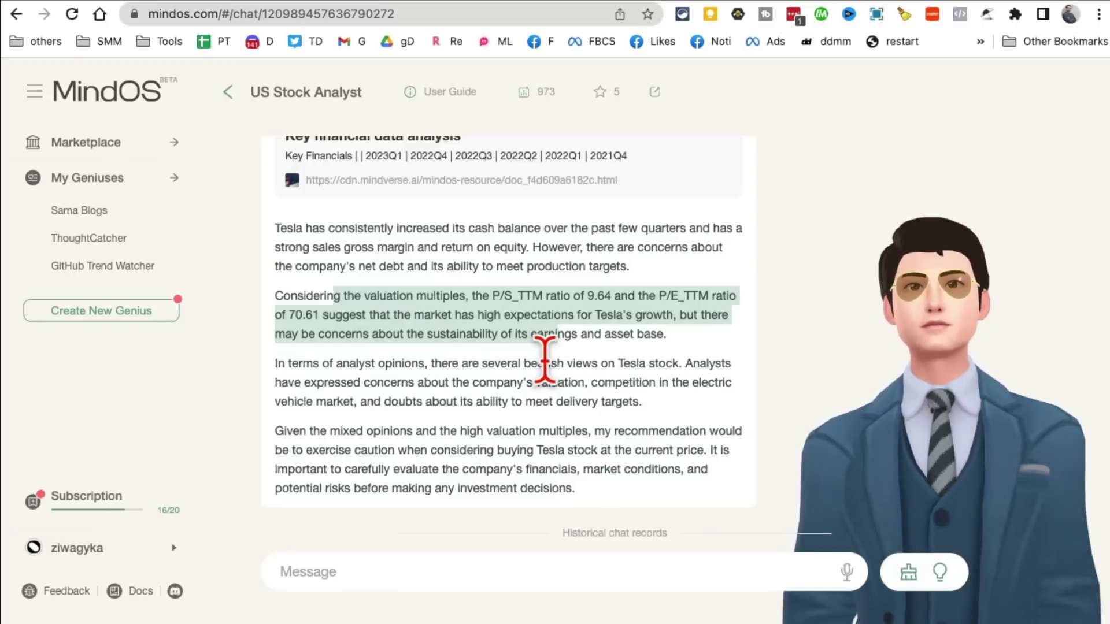
- Expand the Key Financials table among the analysis steps
{"action": "scroll", "coordinate": [662, 354], "scroll_direction": "up", "scroll_amount": 15}
{"action": "scroll", "coordinate": [661, 354], "scroll_direction": "down", "scroll_amount": 5}
{"action": "scroll", "coordinate": [664, 359], "scroll_direction": "up", "scroll_amount": 4}
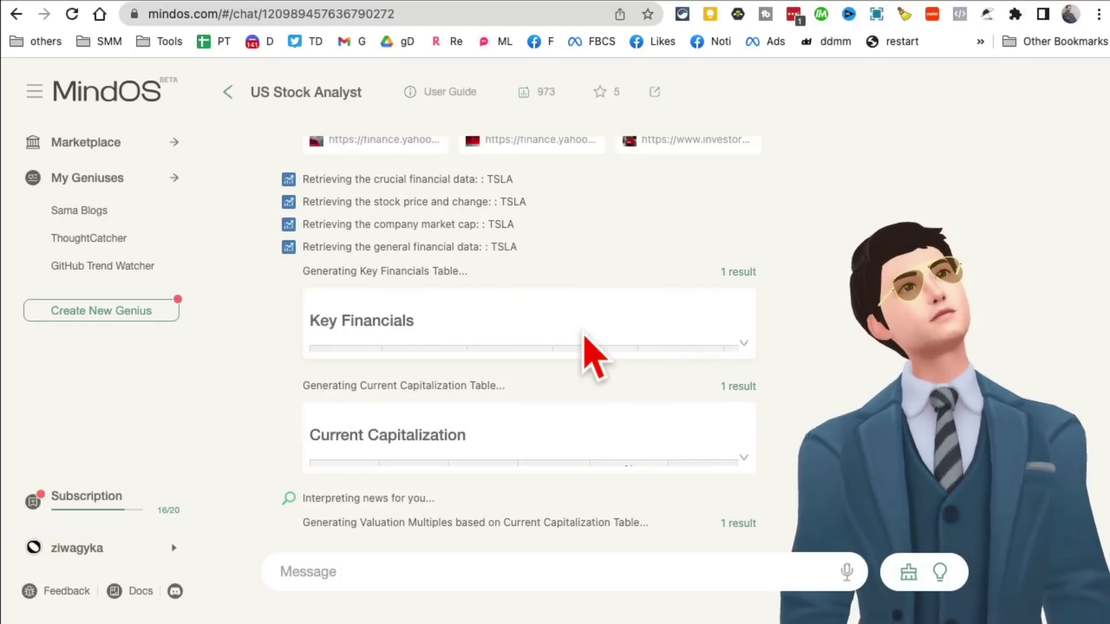
{"action": "scroll", "coordinate": [589, 346], "scroll_direction": "up", "scroll_amount": 4}
{"action": "scroll", "coordinate": [783, 370], "scroll_direction": "down", "scroll_amount": 5}
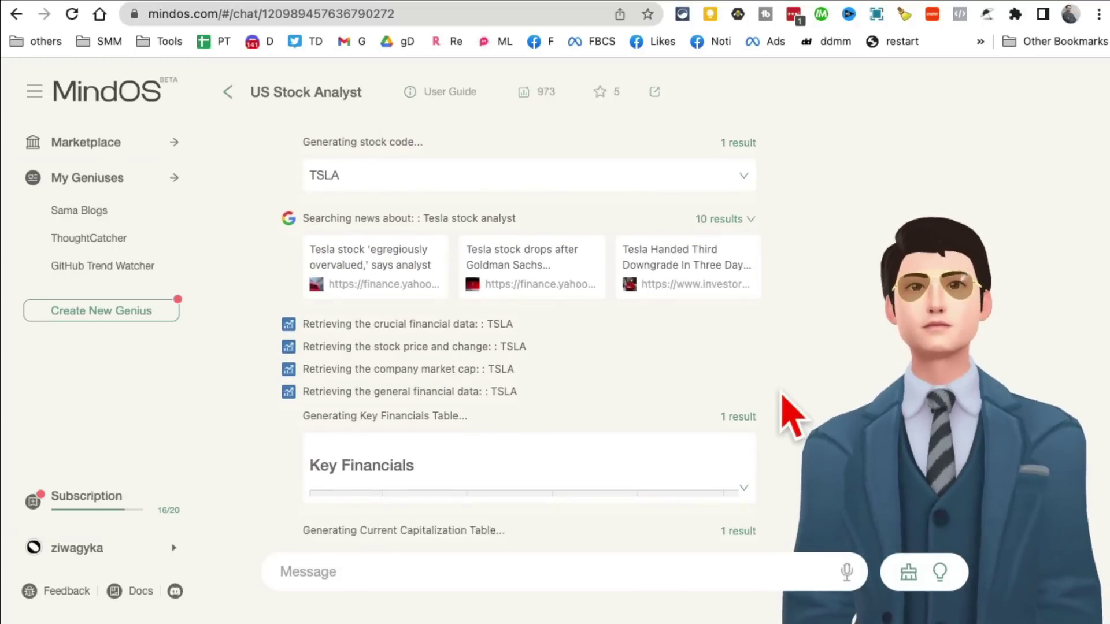
{"action": "left_click", "coordinate": [744, 269]}
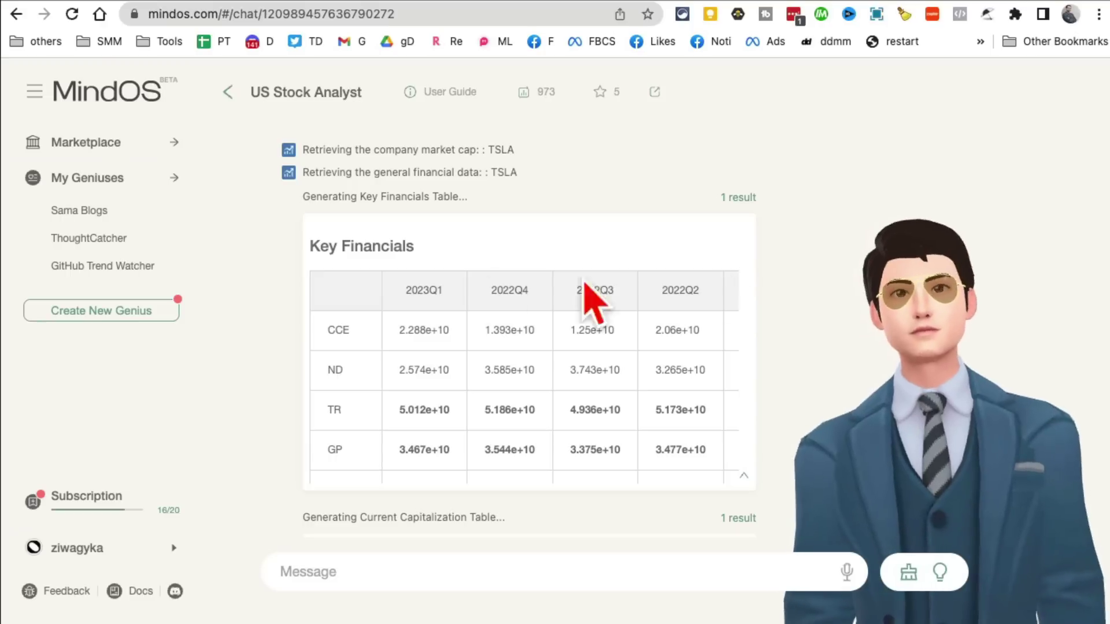
{"action": "scroll", "coordinate": [641, 362], "scroll_direction": "down", "scroll_amount": 1}
{"action": "scroll", "coordinate": [645, 370], "scroll_direction": "down", "scroll_amount": 5}
{"action": "scroll", "coordinate": [841, 381], "scroll_direction": "down", "scroll_amount": 4}
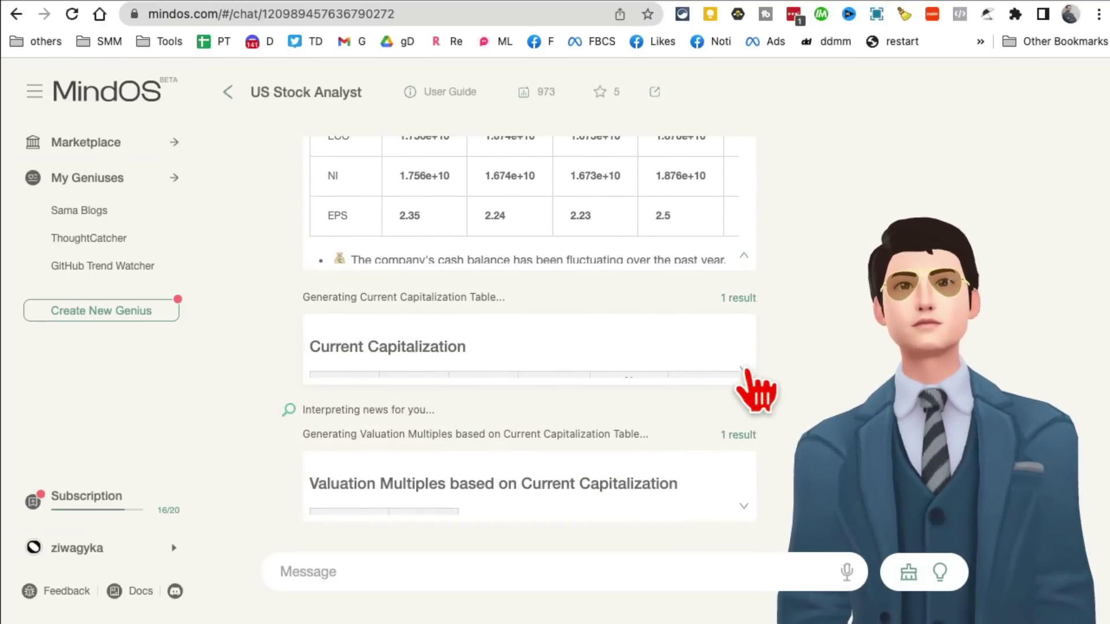
- Expand the Current Capitalization, Valuation Multiples and Analyst Research Report results, then read down to the answer
{"action": "left_click", "coordinate": [744, 371]}
{"action": "scroll", "coordinate": [635, 370], "scroll_direction": "down", "scroll_amount": 3}
{"action": "scroll", "coordinate": [734, 396], "scroll_direction": "down", "scroll_amount": 3}
{"action": "scroll", "coordinate": [745, 404], "scroll_direction": "down", "scroll_amount": 3}
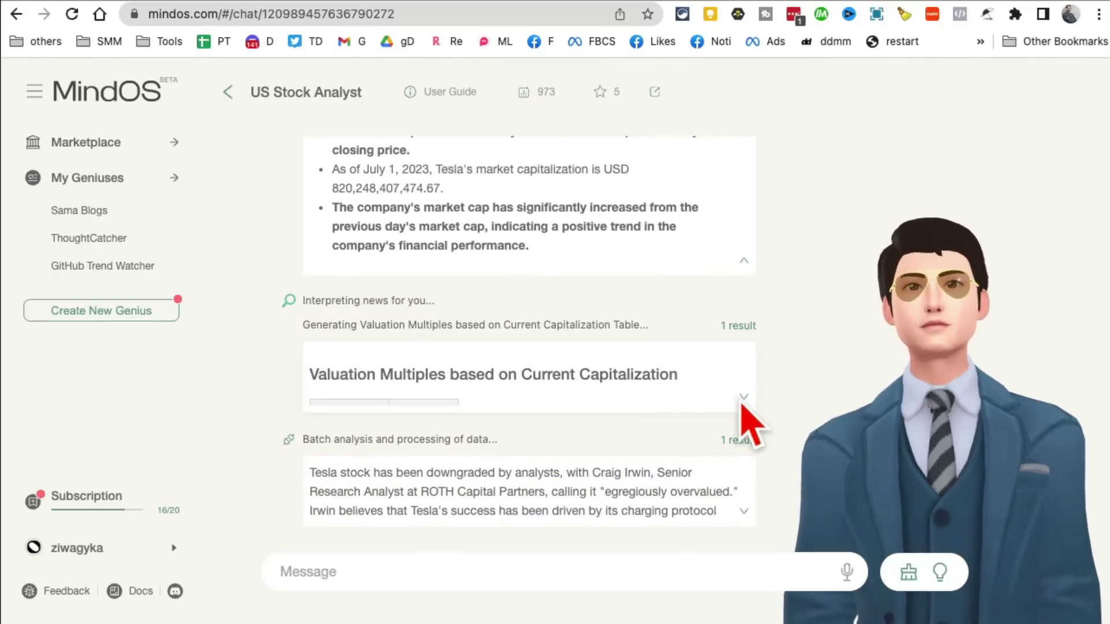
{"action": "left_click", "coordinate": [744, 399]}
{"action": "scroll", "coordinate": [636, 421], "scroll_direction": "down", "scroll_amount": 5}
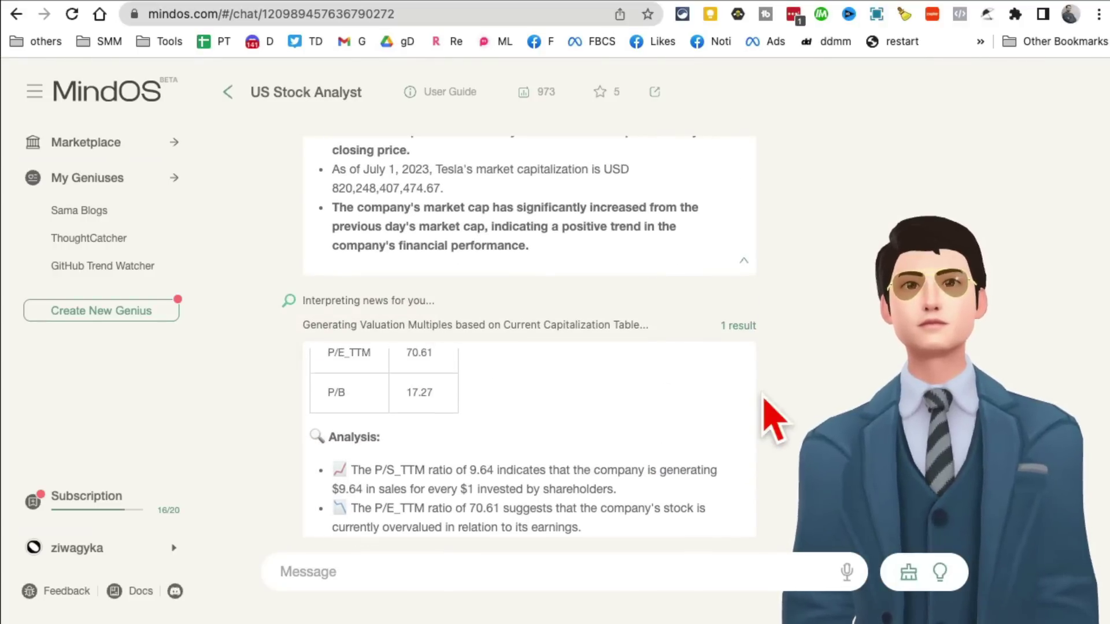
{"action": "scroll", "coordinate": [765, 399], "scroll_direction": "down", "scroll_amount": 10}
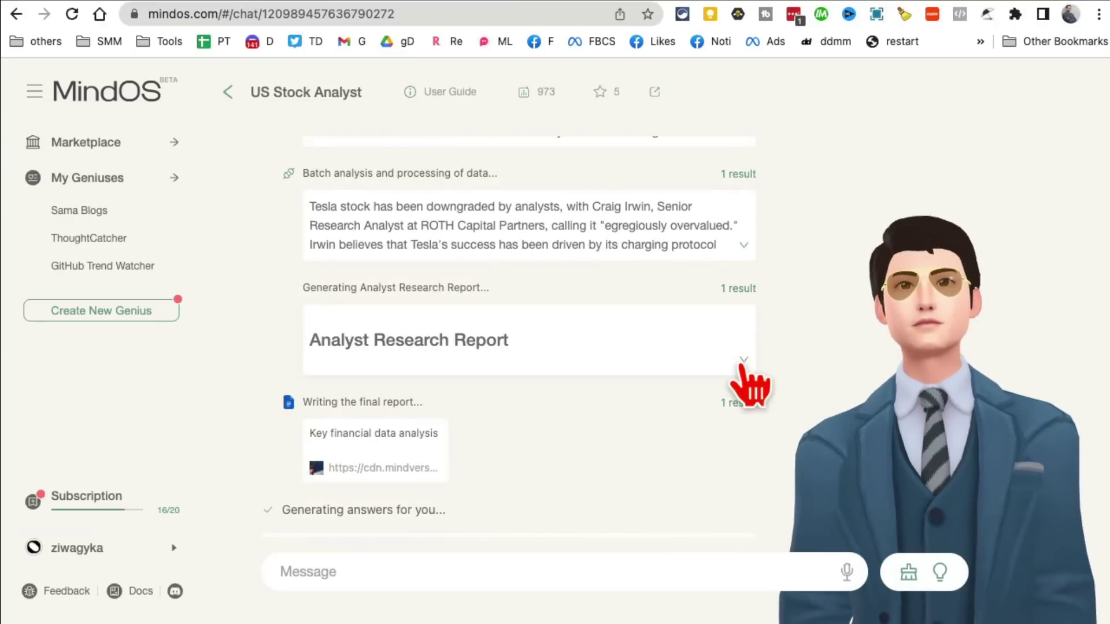
{"action": "left_click", "coordinate": [744, 361]}
{"action": "scroll", "coordinate": [756, 389], "scroll_direction": "down", "scroll_amount": 3}
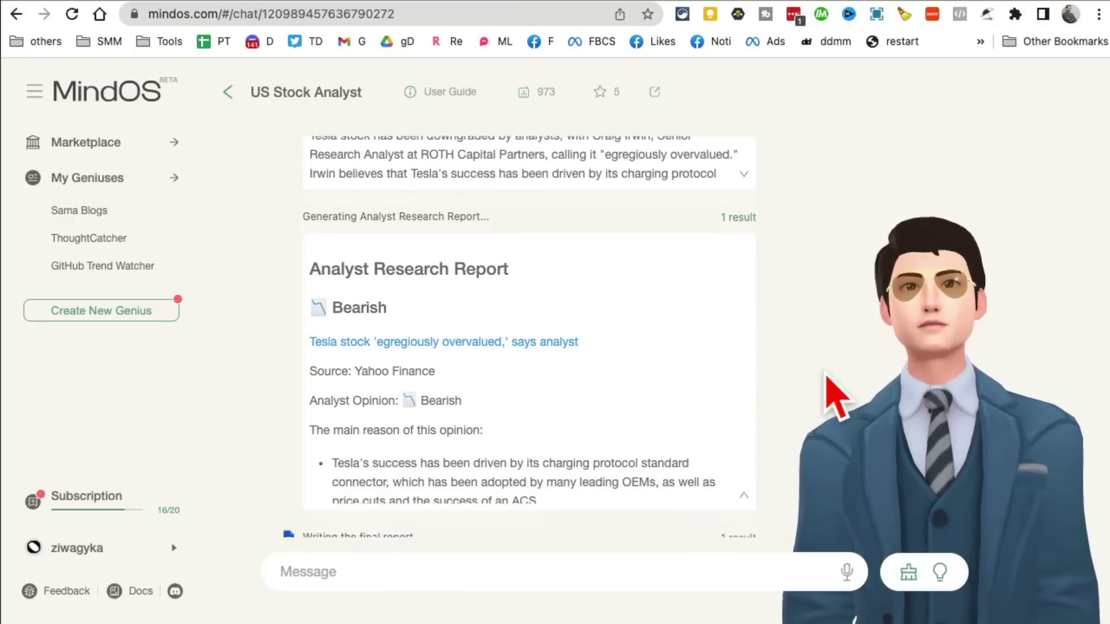
{"action": "scroll", "coordinate": [832, 393], "scroll_direction": "down", "scroll_amount": 3}
{"action": "scroll", "coordinate": [763, 376], "scroll_direction": "up", "scroll_amount": 1}
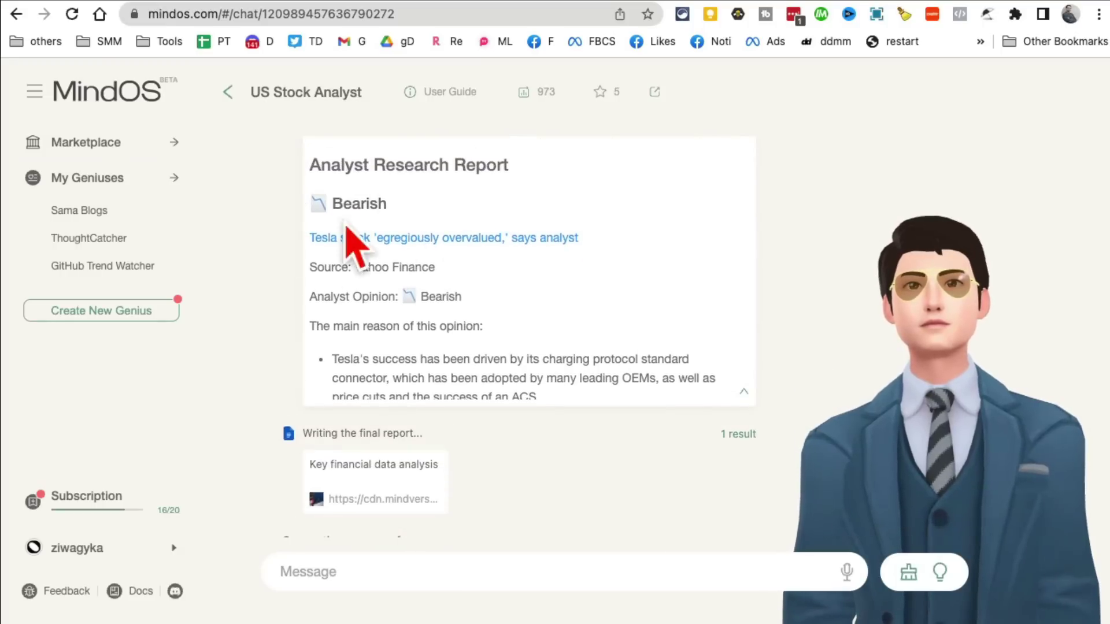
{"action": "scroll", "coordinate": [730, 395], "scroll_direction": "down", "scroll_amount": 1}
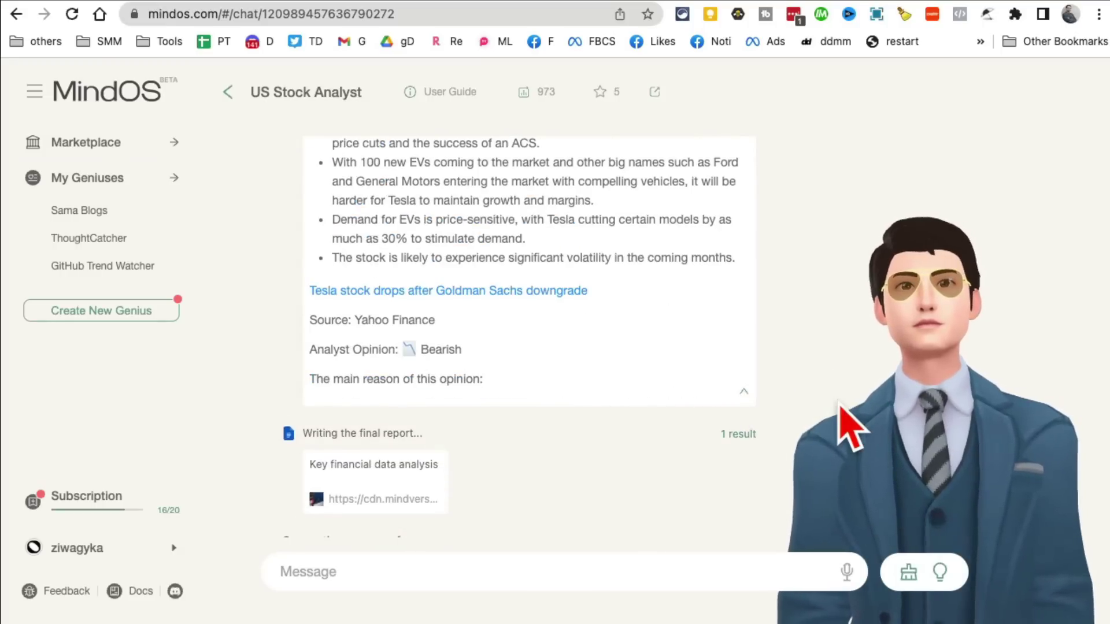
{"action": "scroll", "coordinate": [842, 421], "scroll_direction": "down", "scroll_amount": 5}
- Highlight the recommendation's opening, the gross profit margins sentence and the overvalued-stock phrase
{"action": "scroll", "coordinate": [842, 428], "scroll_direction": "down", "scroll_amount": 3}
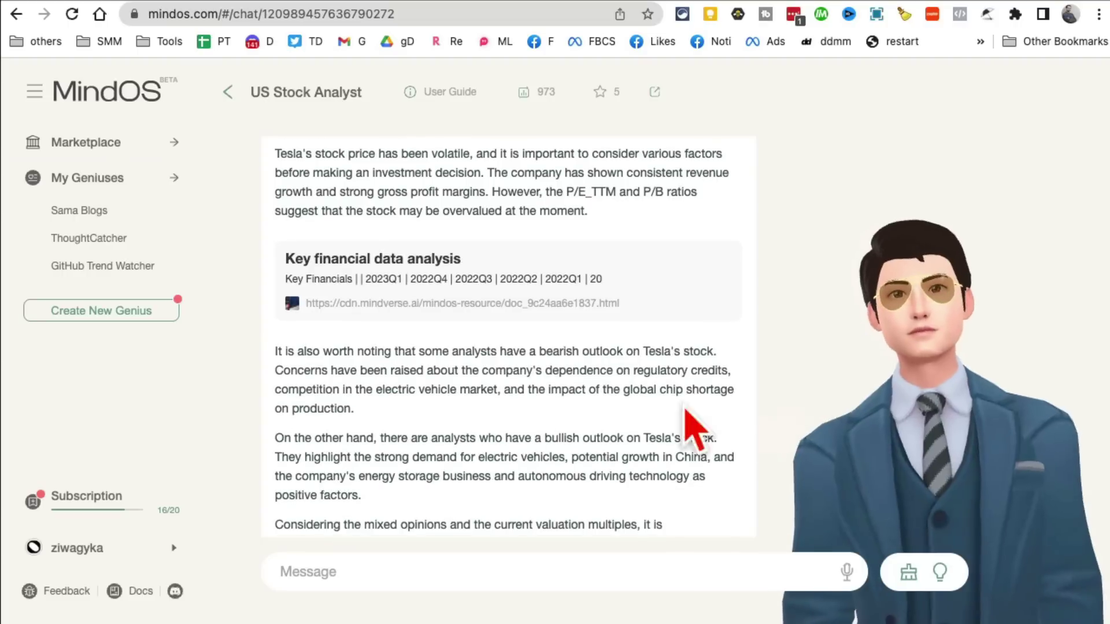
{"action": "left_click_drag", "start_coordinate": [308, 170], "coordinate": [678, 212]}
{"action": "left_click_drag", "start_coordinate": [340, 191], "coordinate": [660, 221]}
{"action": "left_click", "coordinate": [652, 220]}
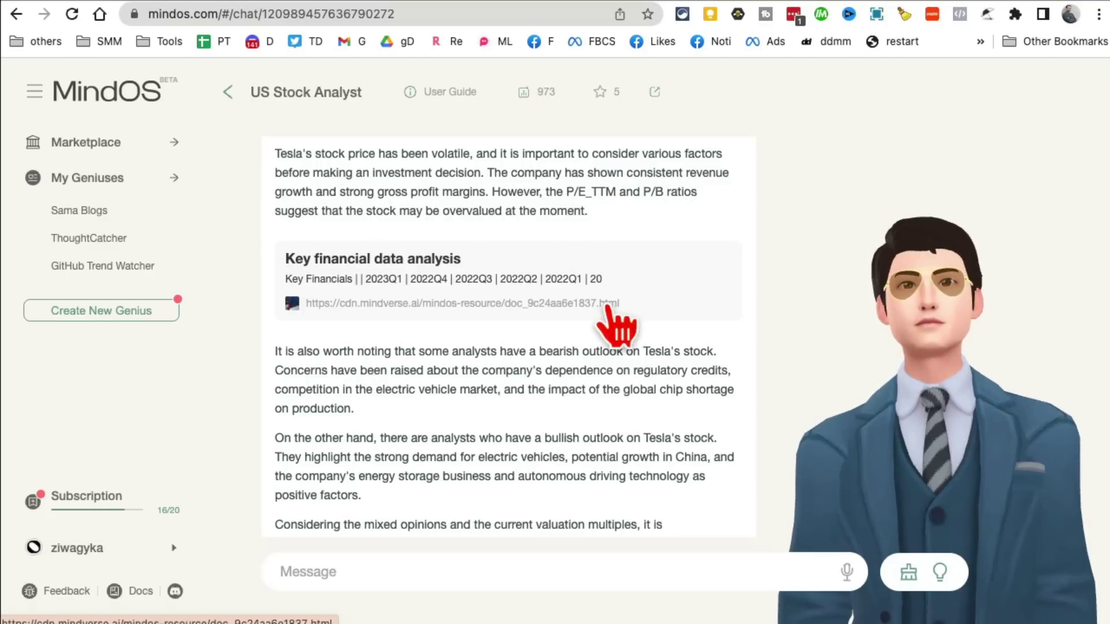
{"action": "left_click_drag", "start_coordinate": [570, 216], "coordinate": [364, 211]}
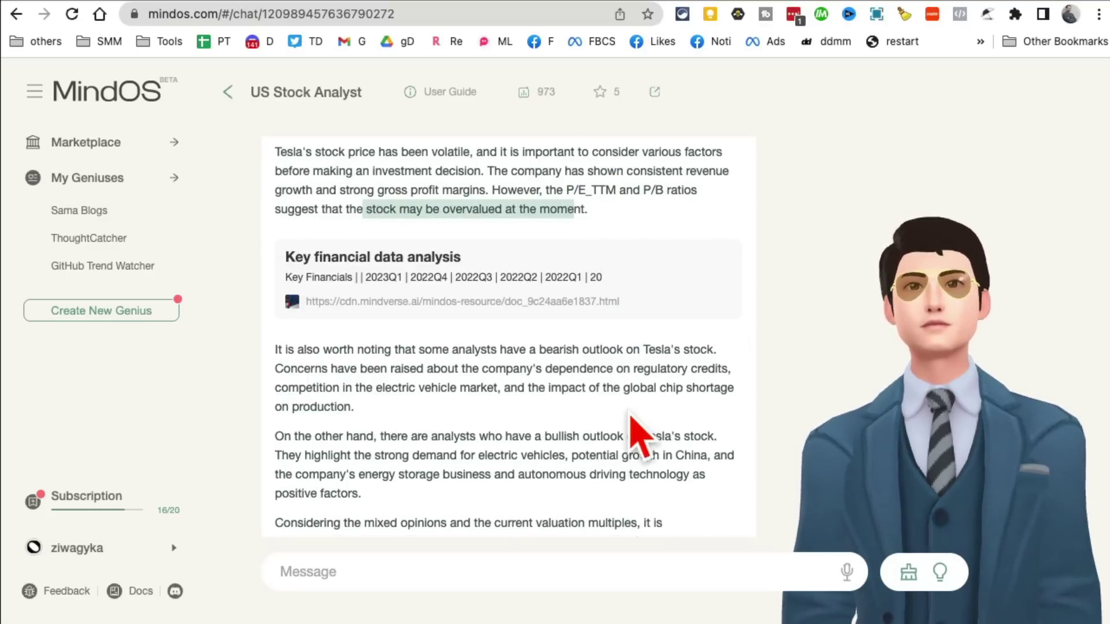
- Scroll around the Tesla recommendation and highlight another passage
{"action": "scroll", "coordinate": [664, 393], "scroll_direction": "down", "scroll_amount": 3}
{"action": "scroll", "coordinate": [628, 414], "scroll_direction": "up", "scroll_amount": 10}
{"action": "scroll", "coordinate": [636, 428], "scroll_direction": "up", "scroll_amount": 10}
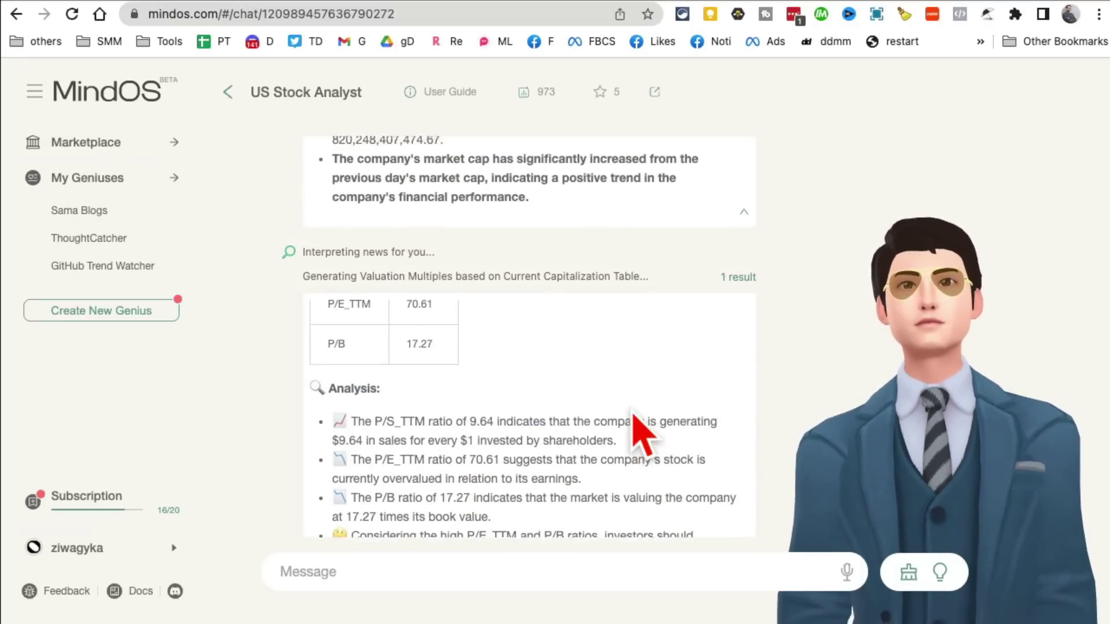
{"action": "scroll", "coordinate": [639, 393], "scroll_direction": "down", "scroll_amount": 15}
{"action": "scroll", "coordinate": [639, 434], "scroll_direction": "up", "scroll_amount": 4}
{"action": "left_click_drag", "start_coordinate": [373, 218], "coordinate": [595, 254]}
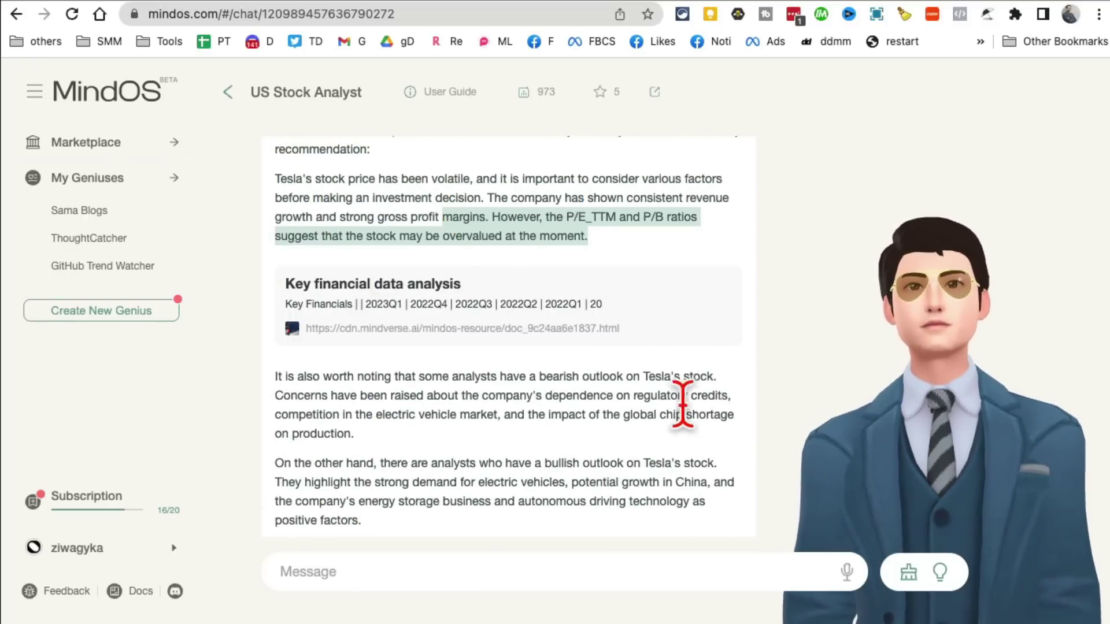
- Collapse and re-expand the Thought Process steps, then switch to the Artificial Studio tab
{"action": "scroll", "coordinate": [676, 408], "scroll_direction": "up", "scroll_amount": 5}
{"action": "scroll", "coordinate": [682, 418], "scroll_direction": "up", "scroll_amount": 8}
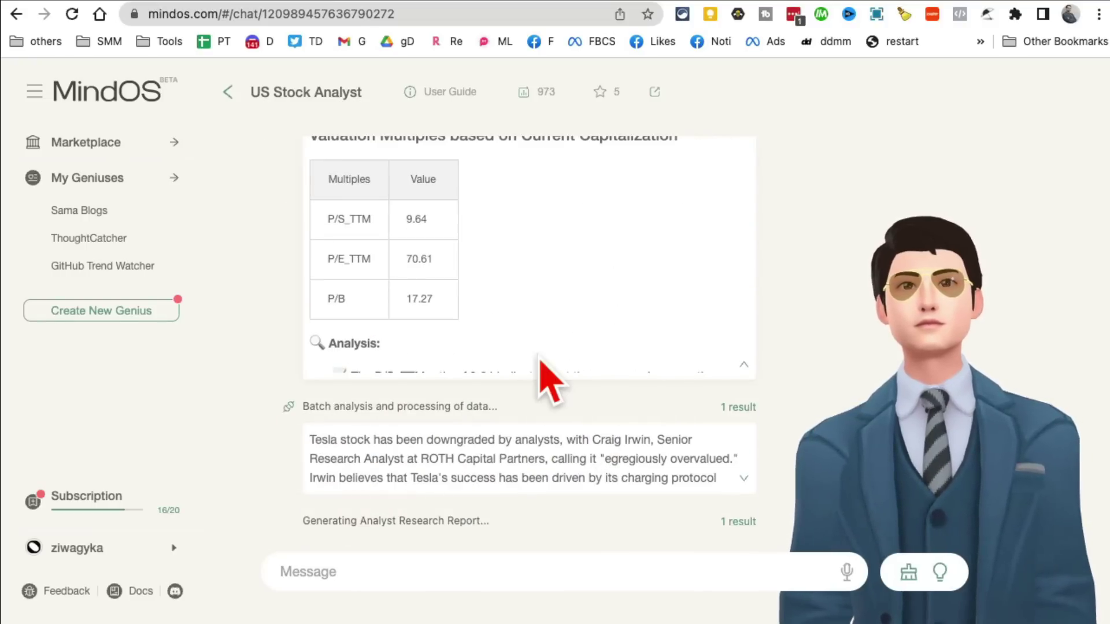
{"action": "scroll", "coordinate": [774, 335], "scroll_direction": "up", "scroll_amount": 7}
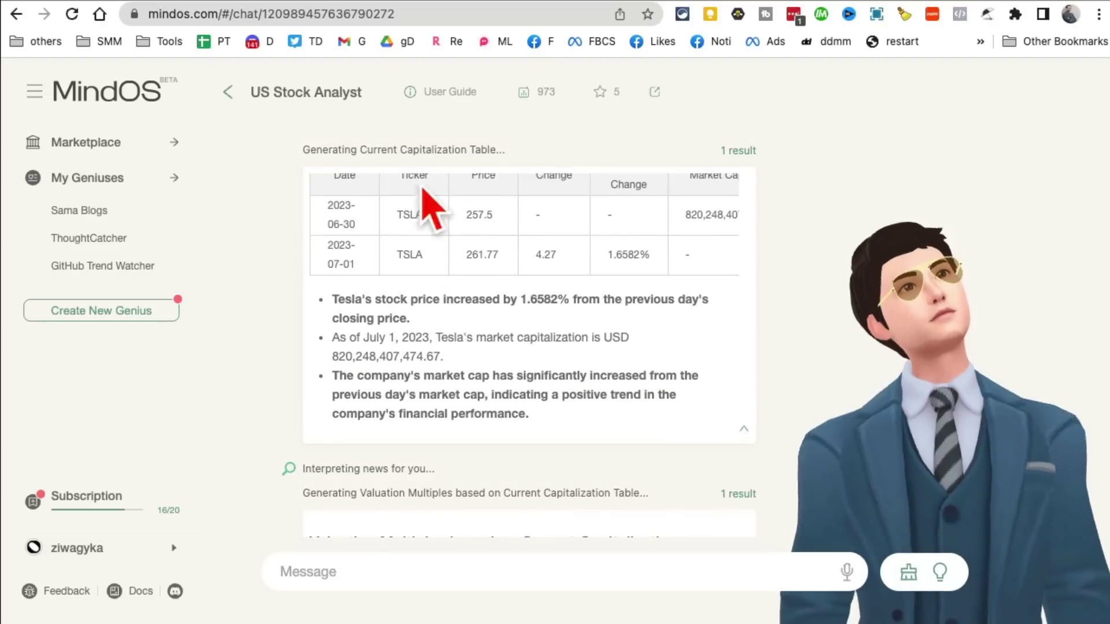
{"action": "scroll", "coordinate": [807, 301], "scroll_direction": "up", "scroll_amount": 7}
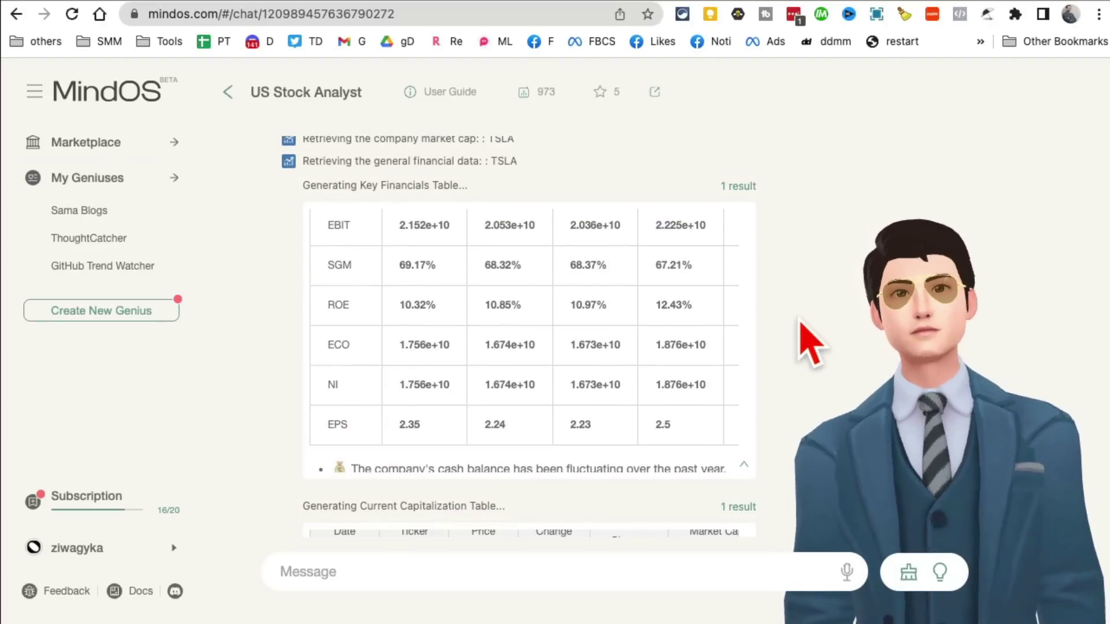
{"action": "scroll", "coordinate": [823, 339], "scroll_direction": "up", "scroll_amount": 7}
{"action": "scroll", "coordinate": [821, 347], "scroll_direction": "up", "scroll_amount": 5}
{"action": "left_click", "coordinate": [355, 322]}
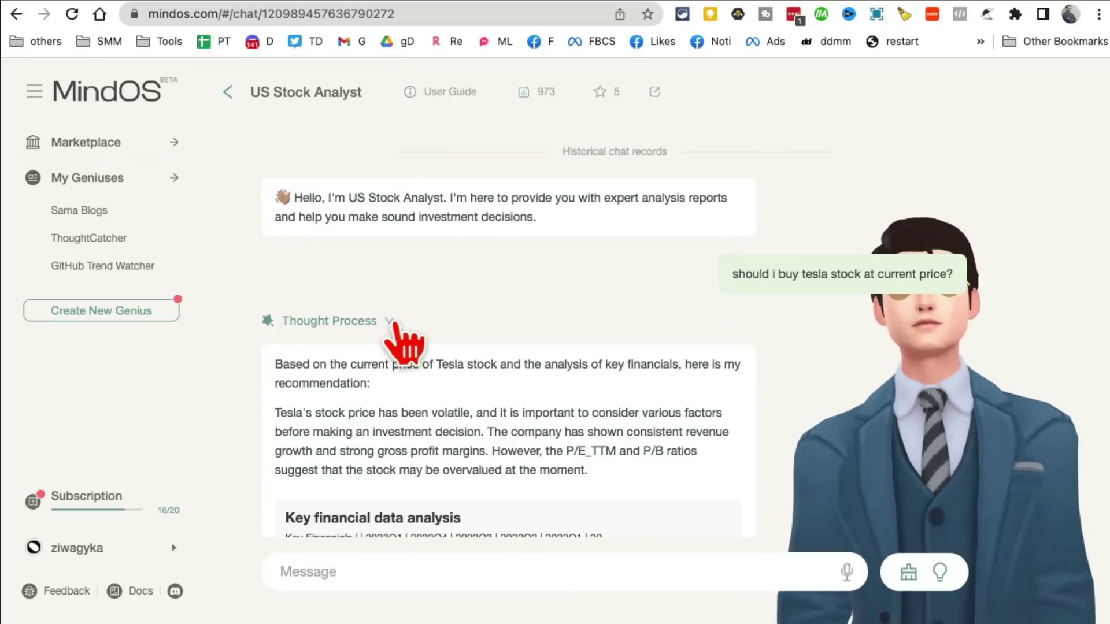
{"action": "left_click", "coordinate": [386, 326]}
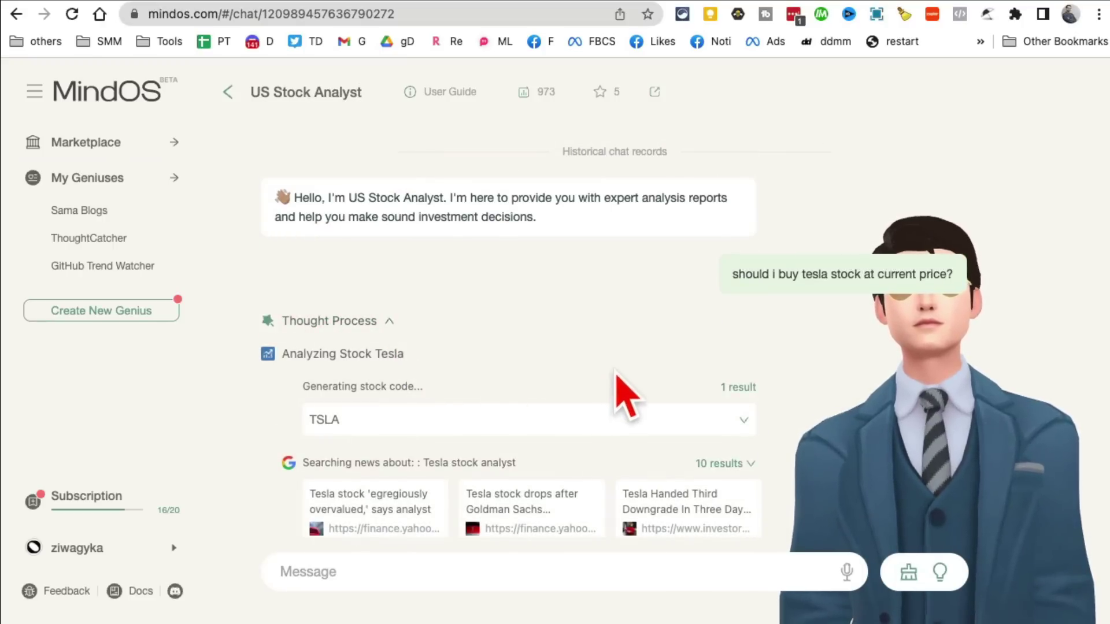
{"action": "left_click", "coordinate": [539, 3]}
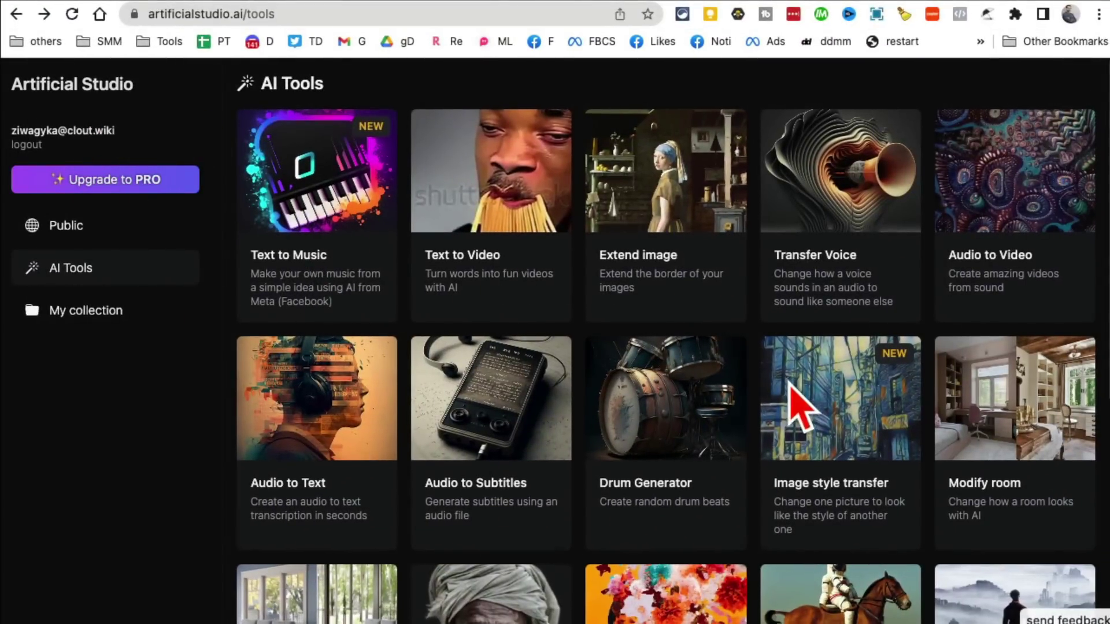
- Browse the AI Tools catalogue, from Text to Music through Stable Diffusion v2.1
{"action": "scroll", "coordinate": [791, 393], "scroll_direction": "down", "scroll_amount": 7}
{"action": "scroll", "coordinate": [815, 411], "scroll_direction": "up", "scroll_amount": 7}
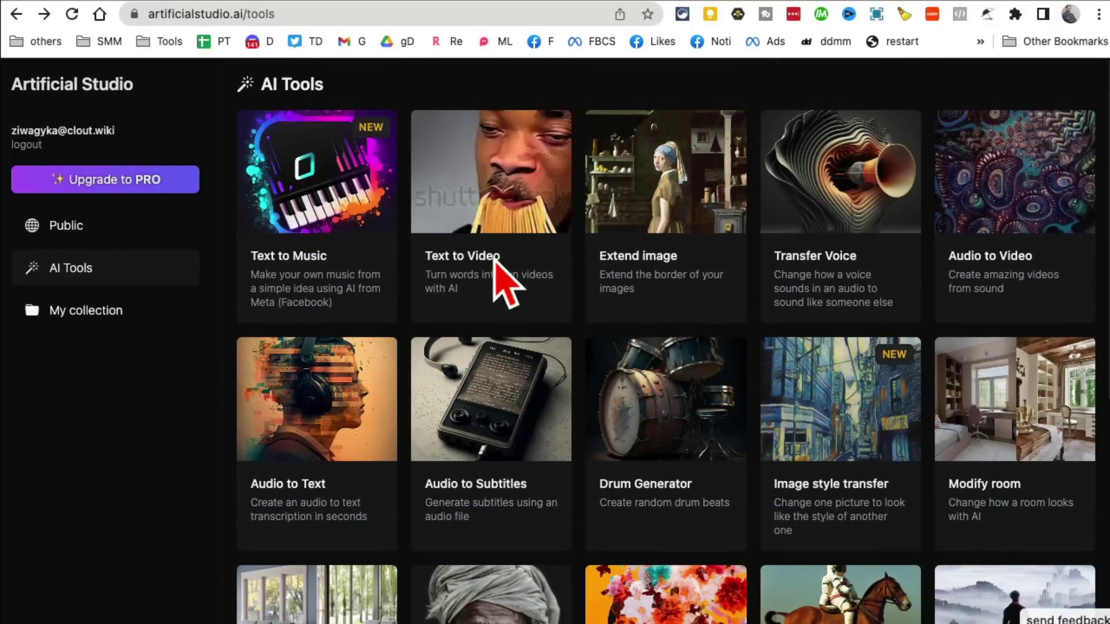
{"action": "scroll", "coordinate": [920, 420], "scroll_direction": "down", "scroll_amount": 4}
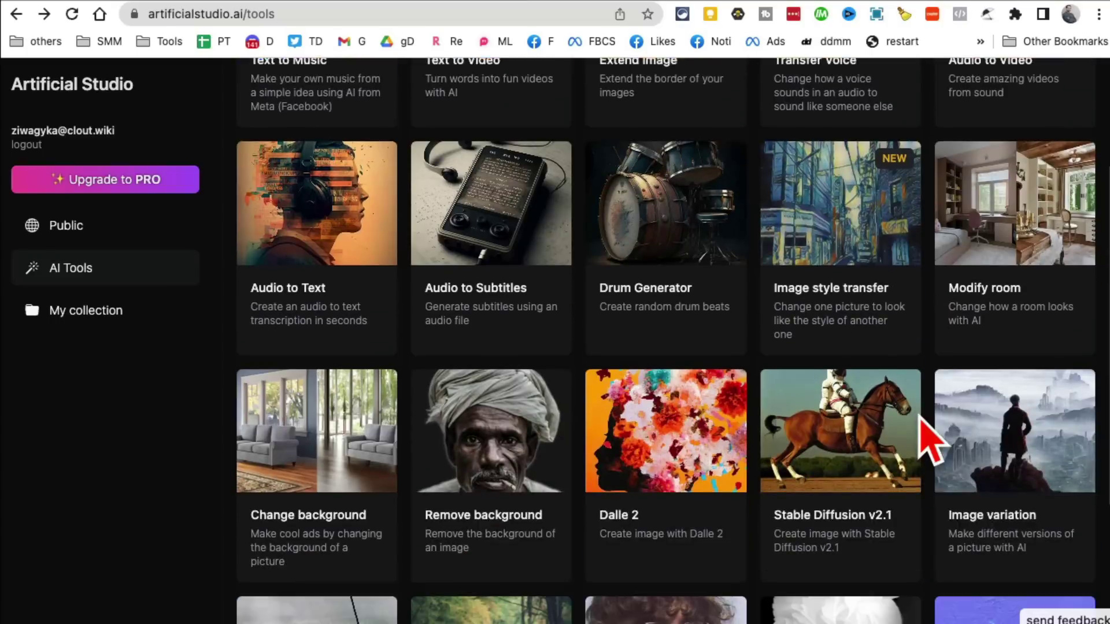
{"action": "scroll", "coordinate": [614, 439], "scroll_direction": "up", "scroll_amount": 4}
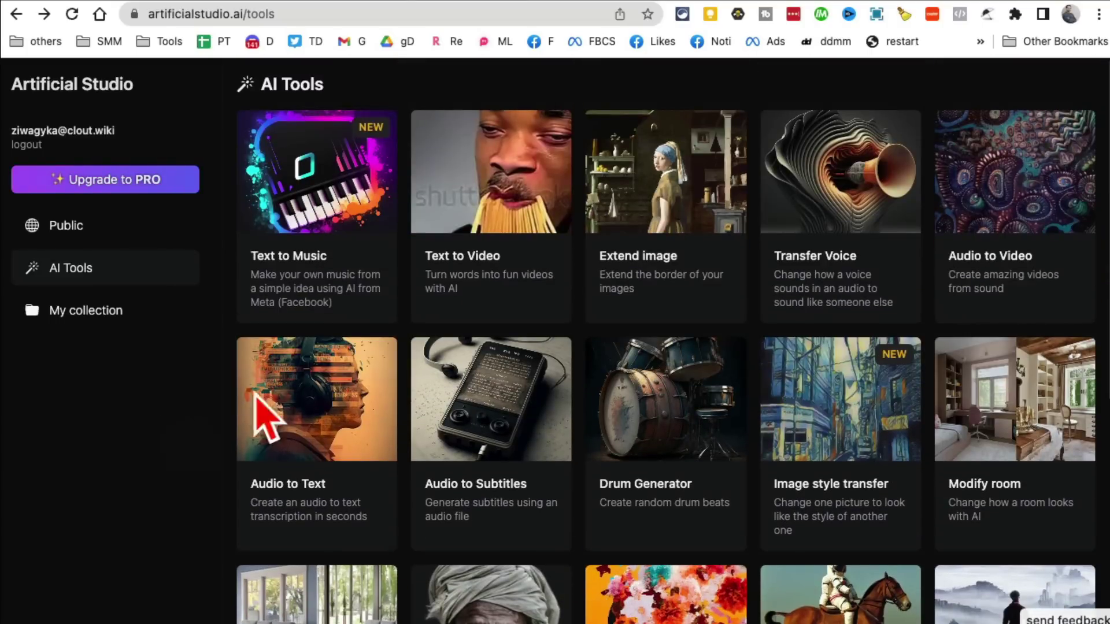
- Generate a Text to Video clip of a dog walking in the rain
{"action": "left_click", "coordinate": [492, 189]}
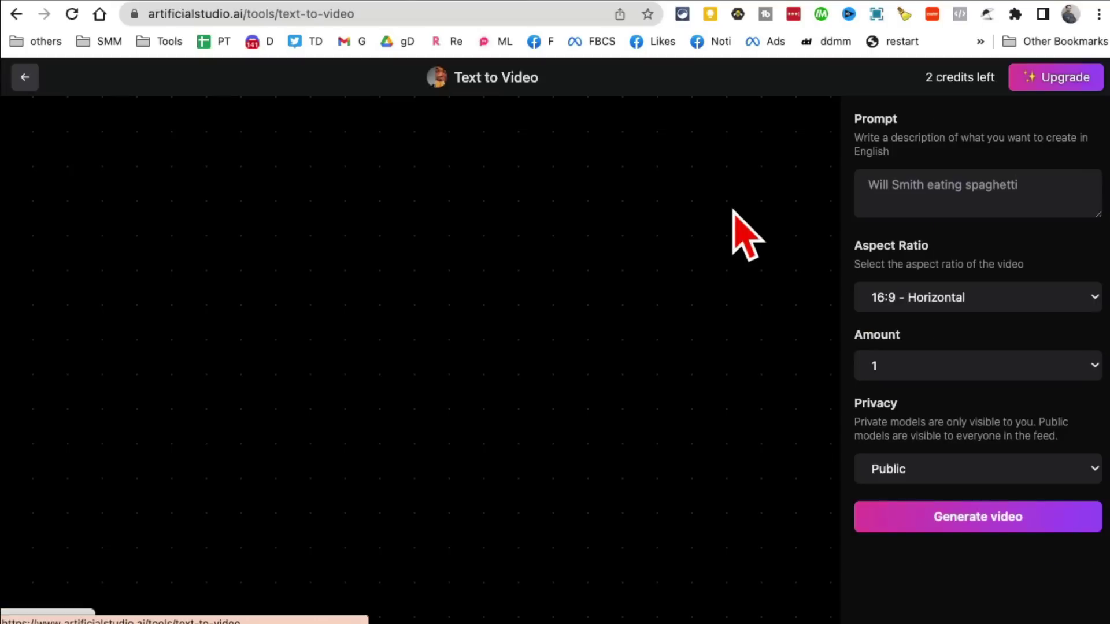
{"action": "left_click", "coordinate": [927, 184]}
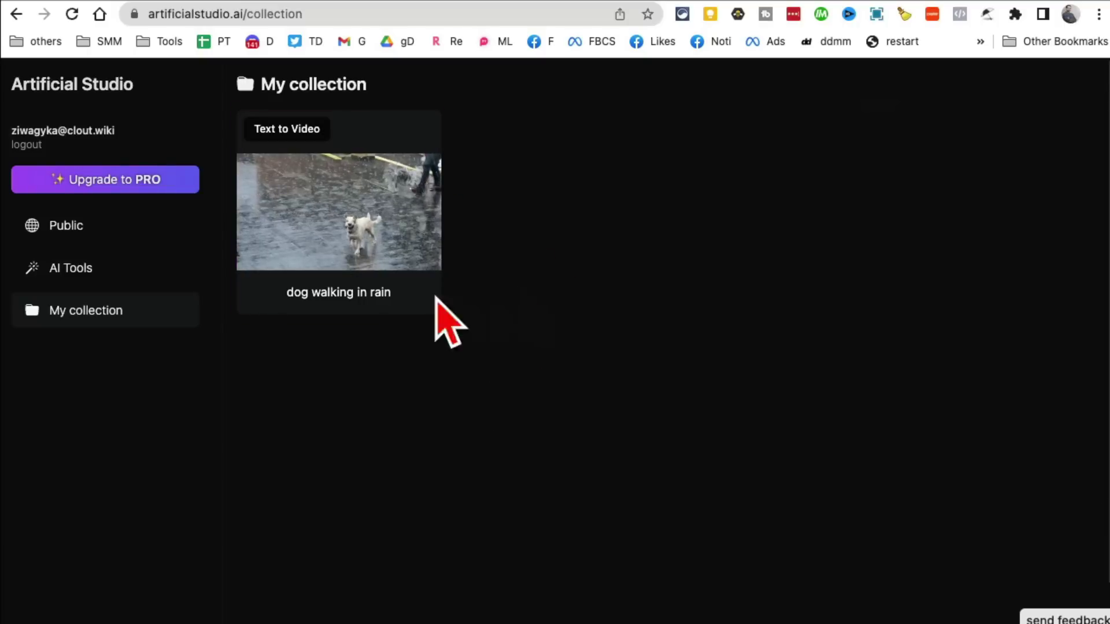
{"action": "mouse_move", "coordinate": [318, 231]}
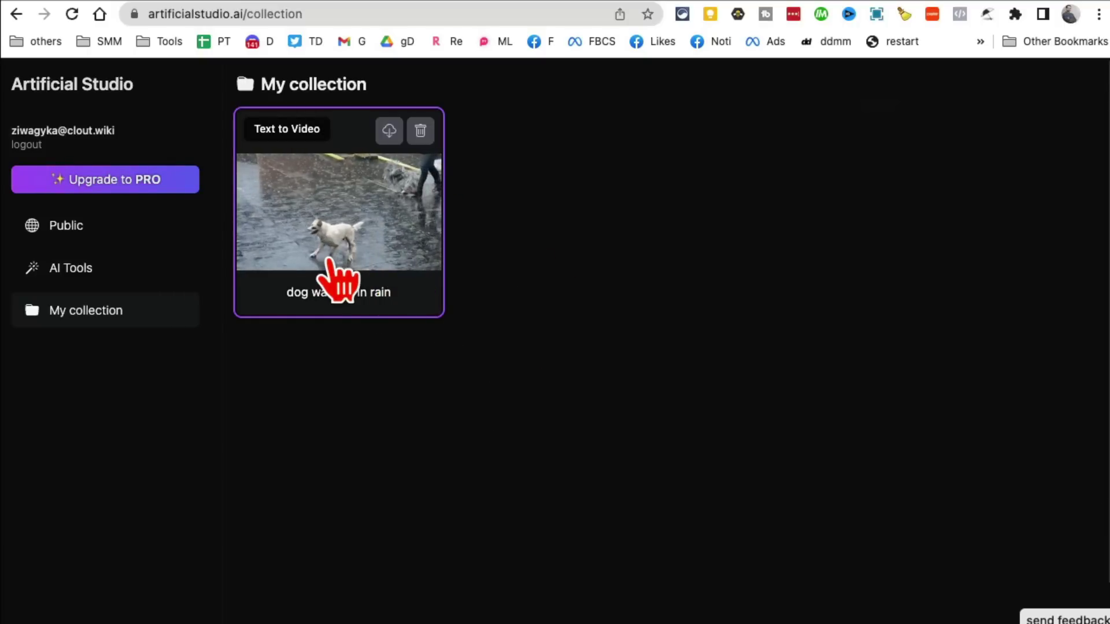
- Return to the AI Tools list and scroll through it
{"action": "left_click", "coordinate": [75, 268]}
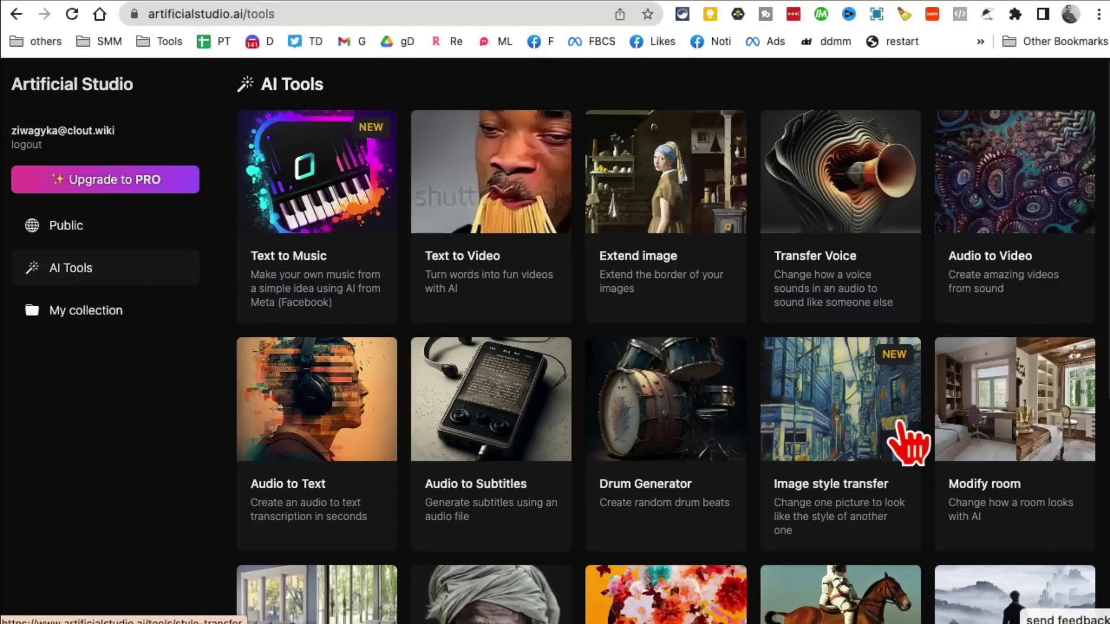
{"action": "scroll", "coordinate": [906, 448], "scroll_direction": "down", "scroll_amount": 1}
{"action": "scroll", "coordinate": [902, 445], "scroll_direction": "down", "scroll_amount": 5}
{"action": "scroll", "coordinate": [907, 451], "scroll_direction": "up", "scroll_amount": 6}
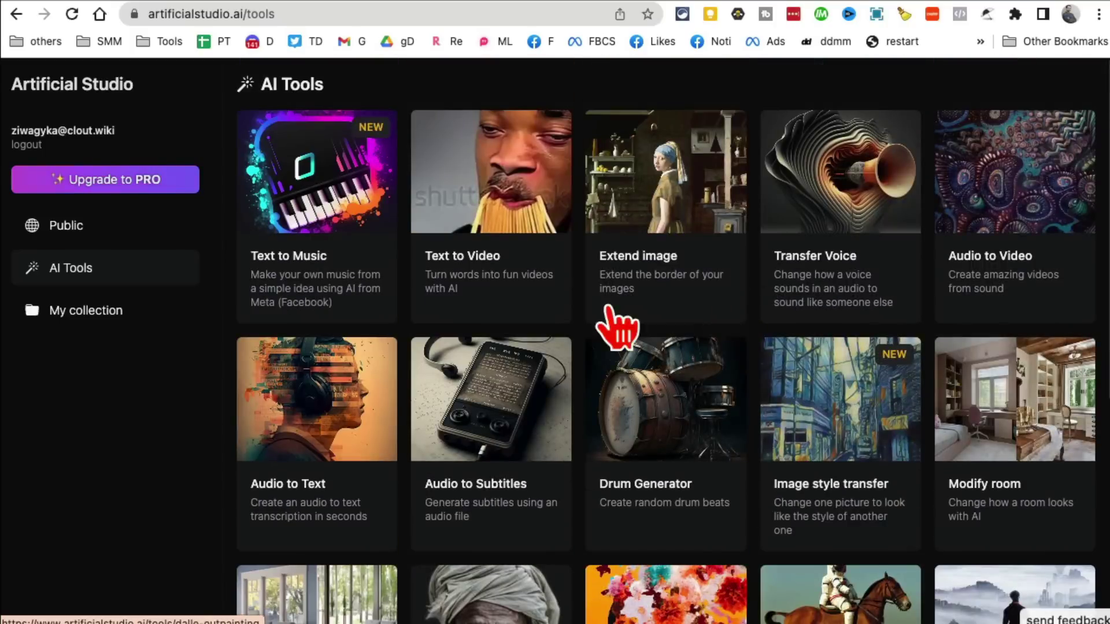
- Review Question YouTube's Use and Features sections, then start a new tab toward youtube.com
{"action": "left_click", "coordinate": [617, 3]}
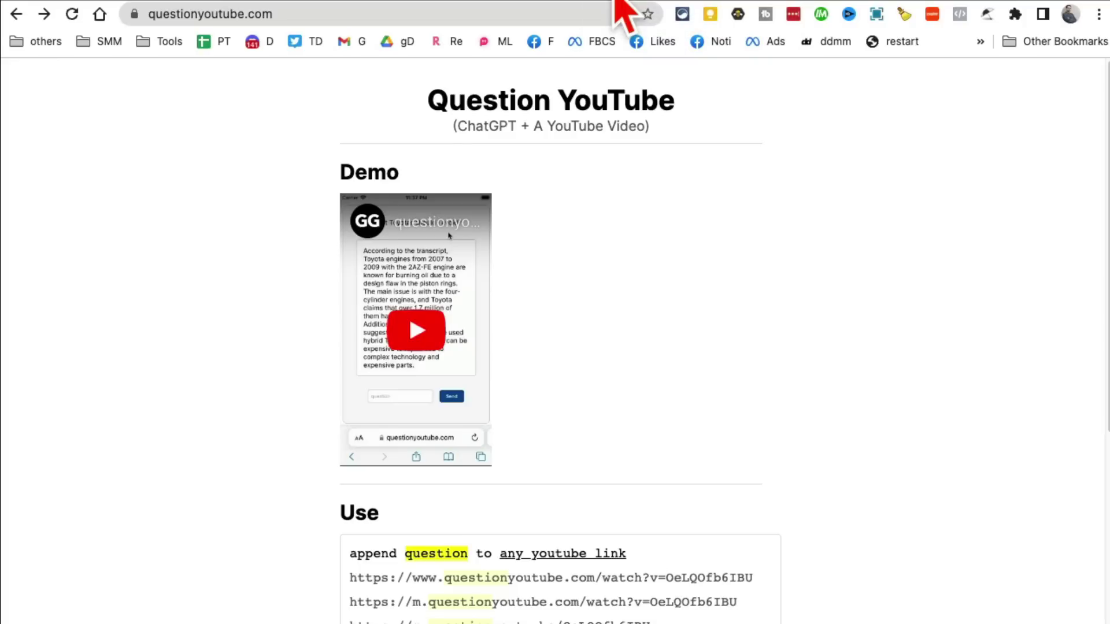
{"action": "scroll", "coordinate": [805, 398], "scroll_direction": "down", "scroll_amount": 1}
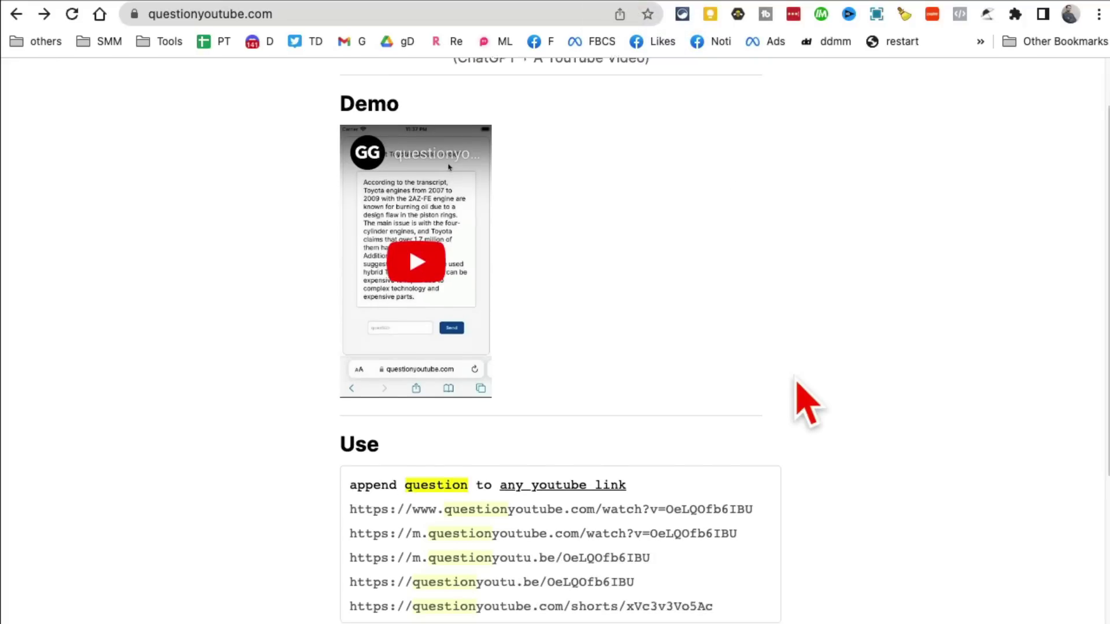
{"action": "scroll", "coordinate": [808, 405], "scroll_direction": "down", "scroll_amount": 3}
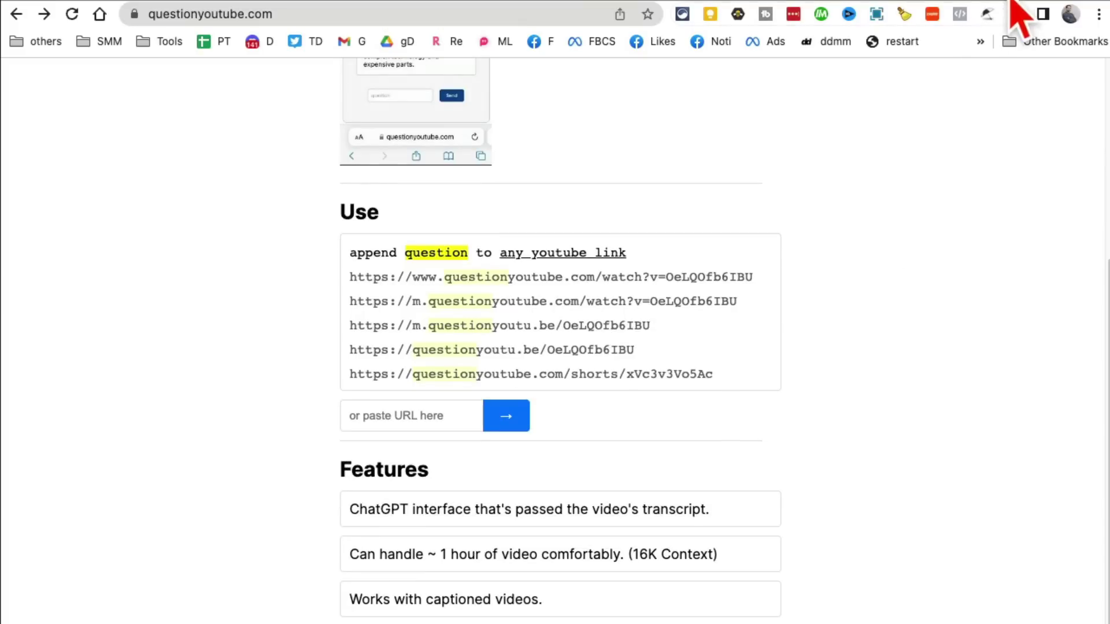
{"action": "key", "text": "ctrl+t"}
{"action": "type", "text": "you"}
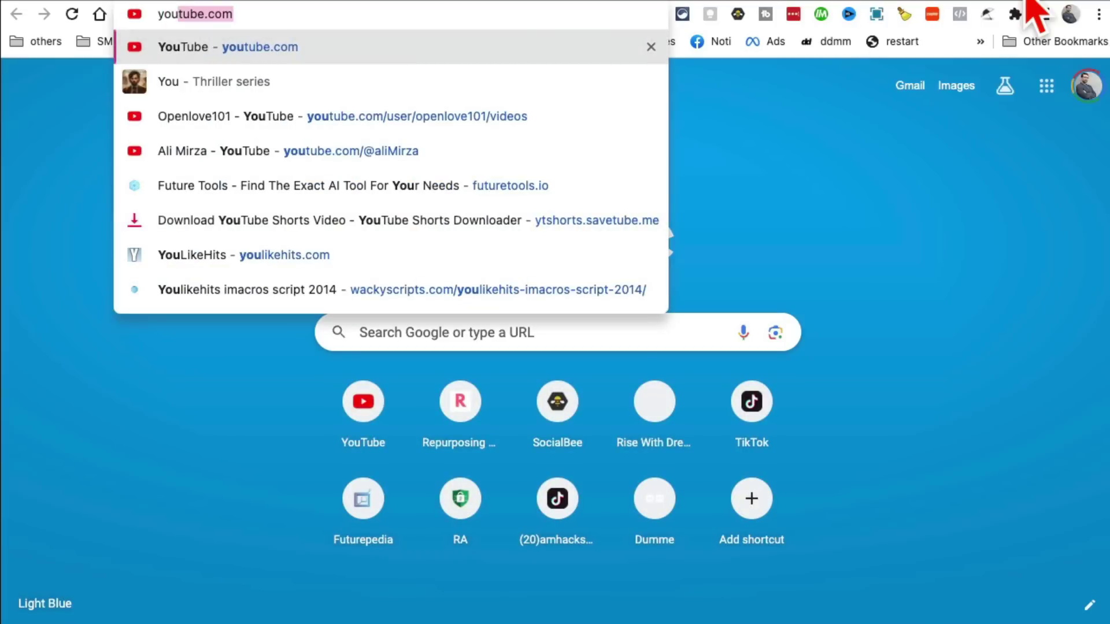
{"action": "key", "text": "Right"}
{"action": "type", "text": "/@iS"}
{"action": "key", "text": "Return"}
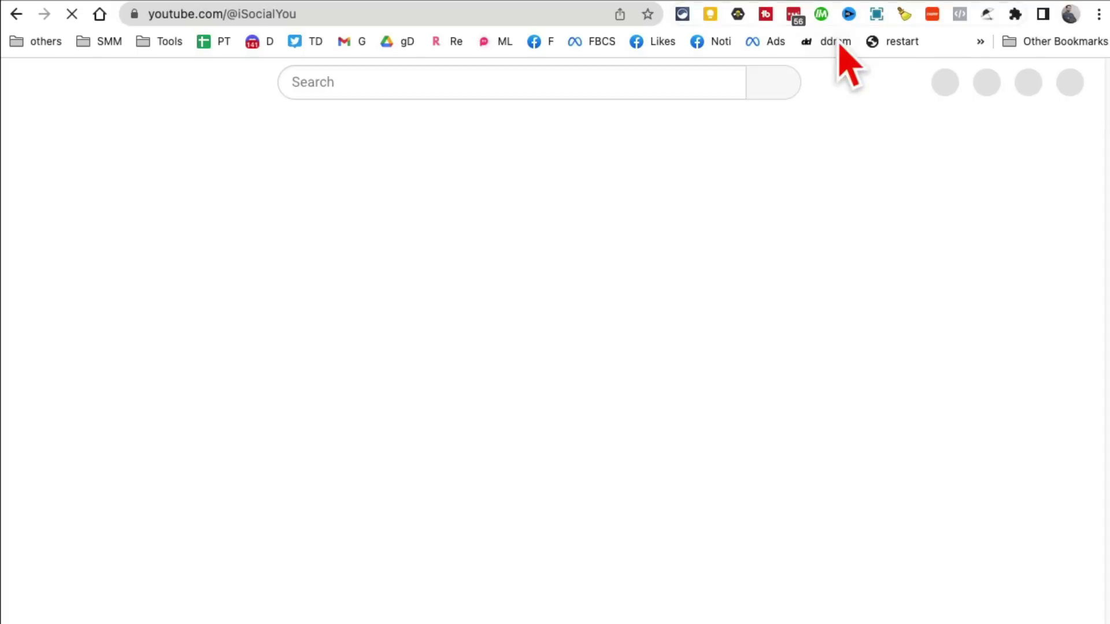
{"action": "scroll", "coordinate": [492, 312], "scroll_direction": "down", "scroll_amount": 3}
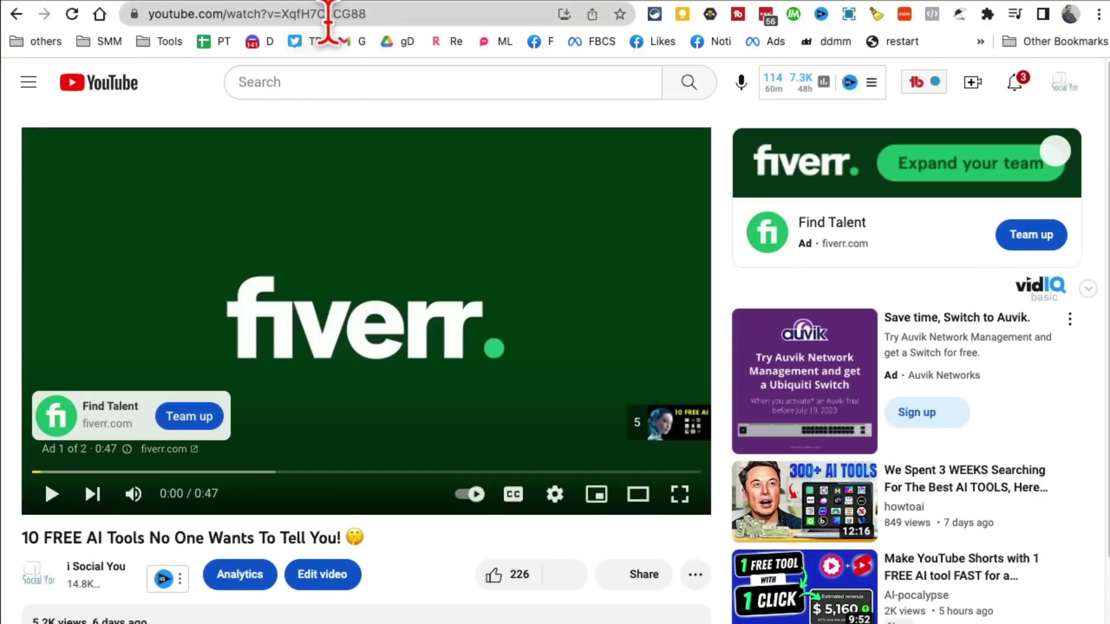
{"action": "left_click", "coordinate": [329, 20]}
{"action": "key", "text": "super+c"}
{"action": "left_click", "coordinate": [572, 1]}
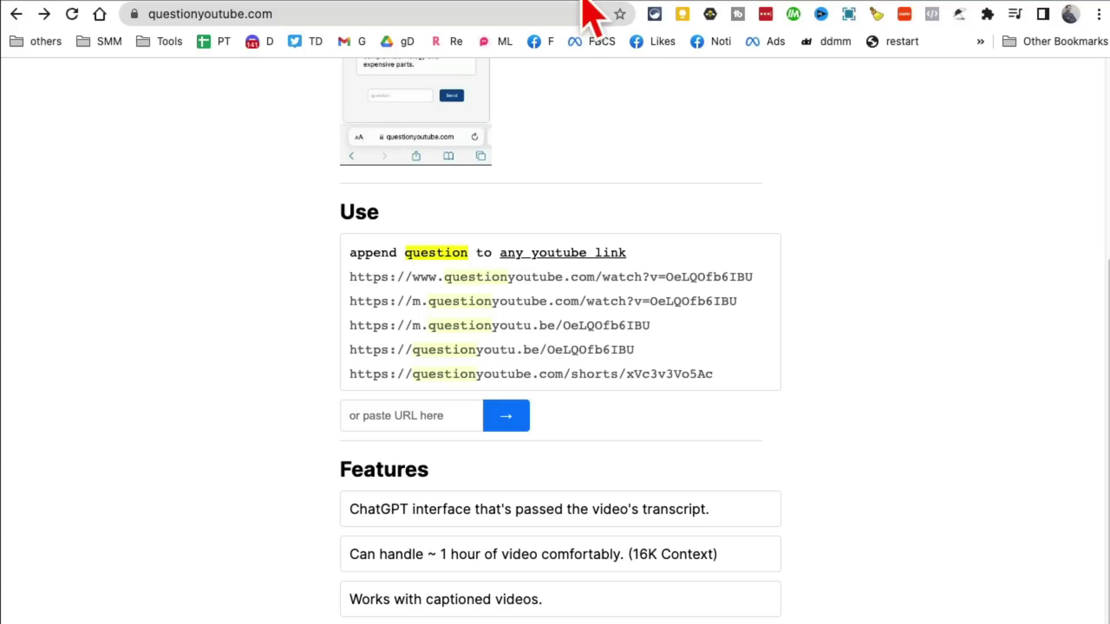
- Paste the video link and ask 'whats the best tool for video editing'
{"action": "left_click", "coordinate": [425, 416]}
{"action": "key", "text": "super+v"}
{"action": "left_click", "coordinate": [501, 418]}
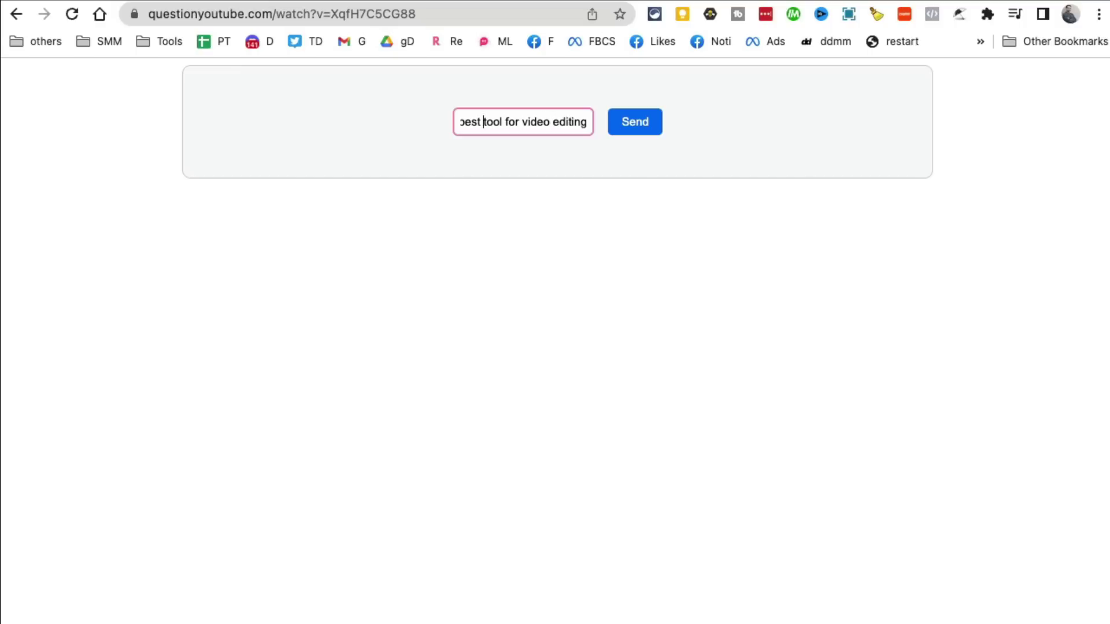
{"action": "type", "text": "g"}
{"action": "key", "text": "Return"}
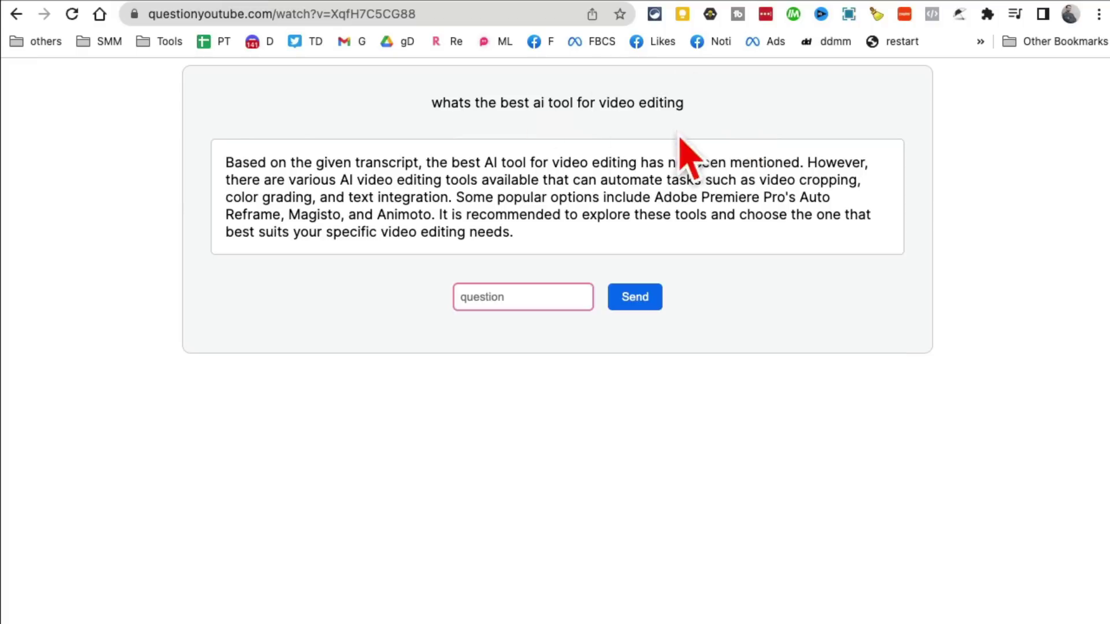
- Review the answer suggesting Premiere Pro, Magisto and Animoto, then return to the homepage
{"action": "left_click_drag", "start_coordinate": [597, 235], "coordinate": [253, 152]}
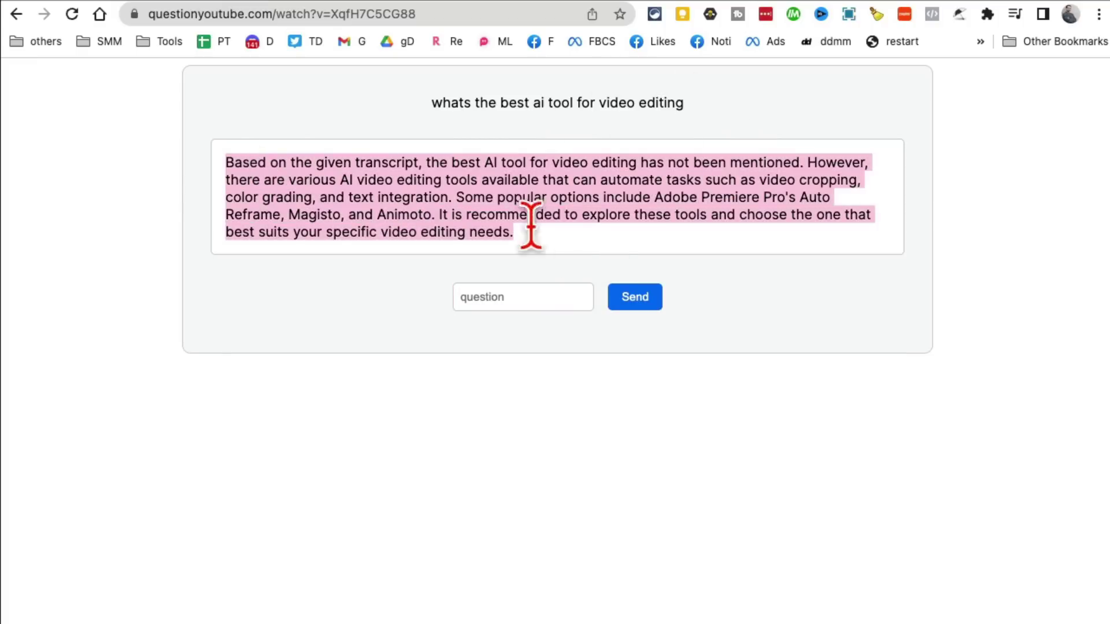
{"action": "left_click", "coordinate": [606, 380]}
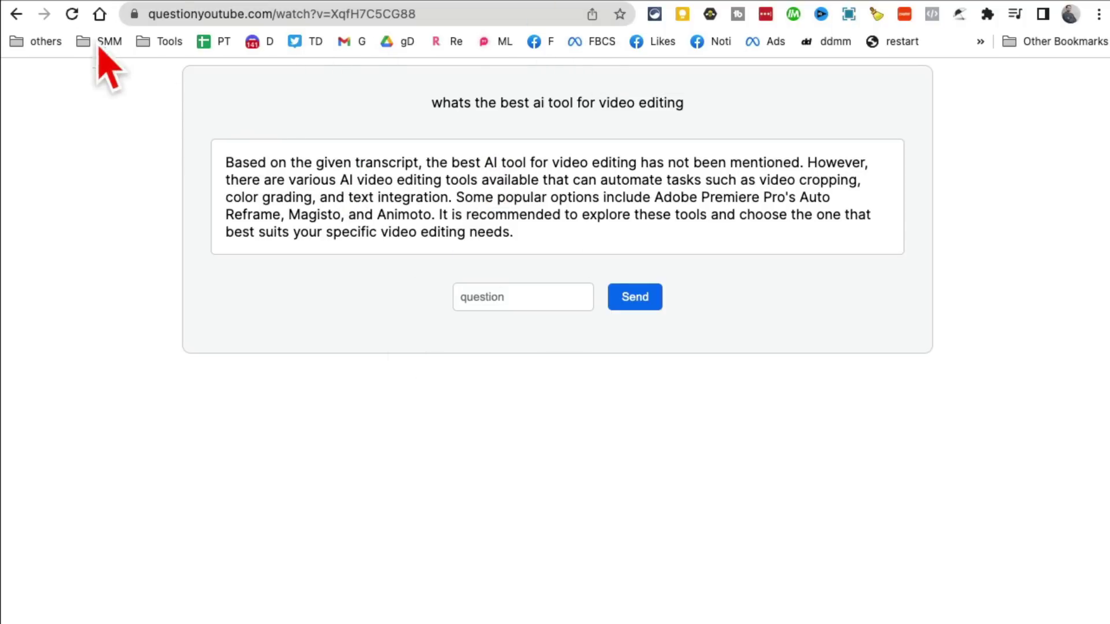
{"action": "left_click", "coordinate": [16, 15]}
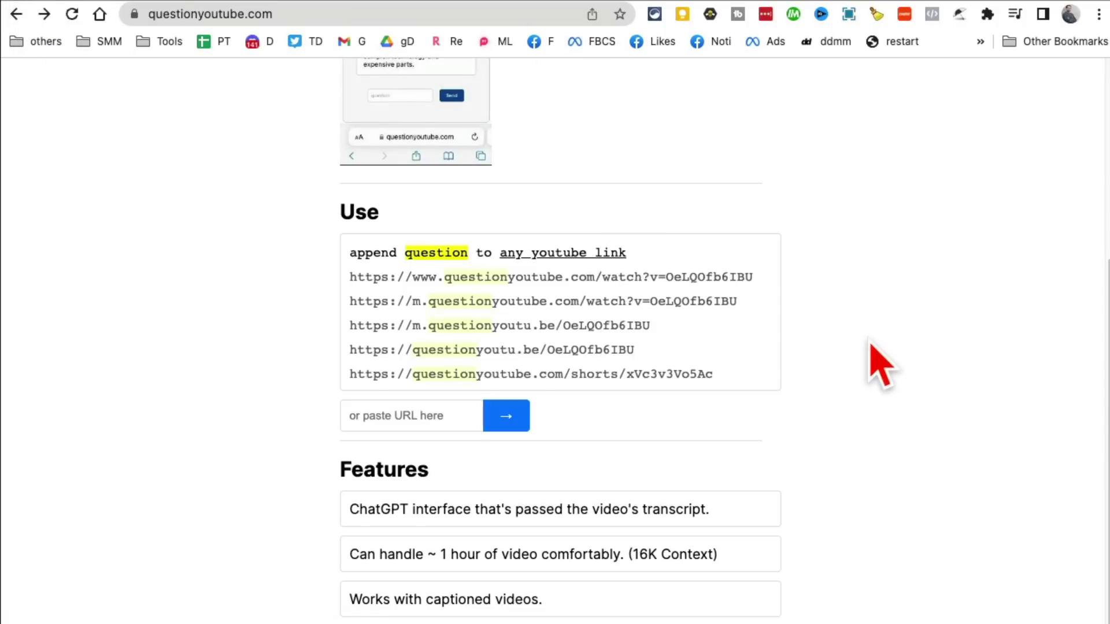
{"action": "scroll", "coordinate": [880, 365], "scroll_direction": "up", "scroll_amount": 5}
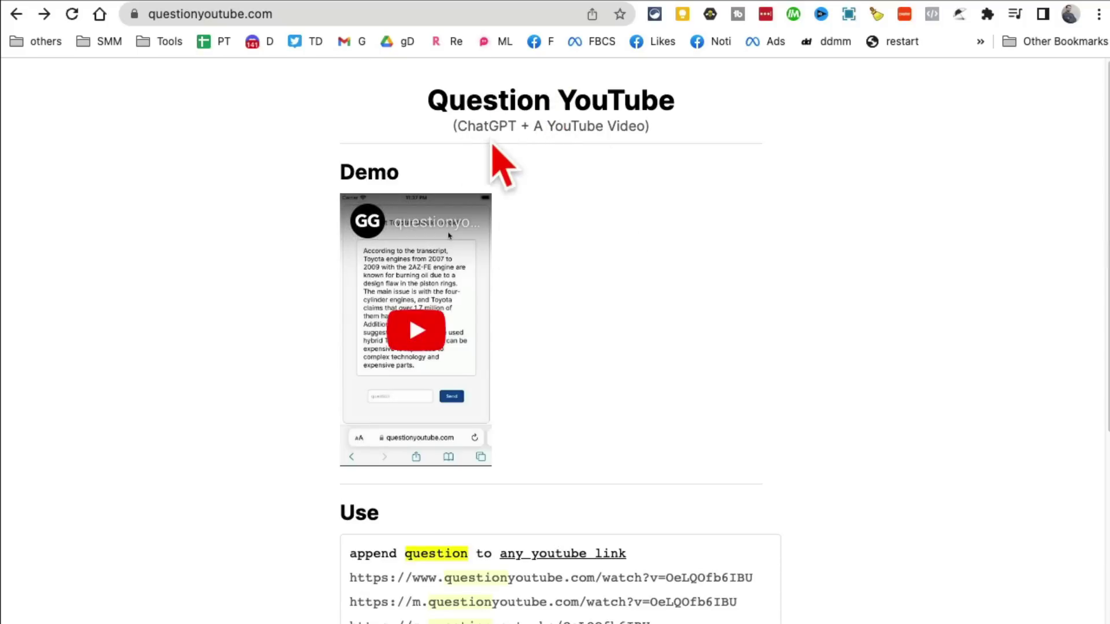
- Show imagetocaption.ai's Free, Personal 15€ and Business 59€ plans, dismiss the upgrade notice, and browse example captions
{"action": "left_click", "coordinate": [664, 2]}
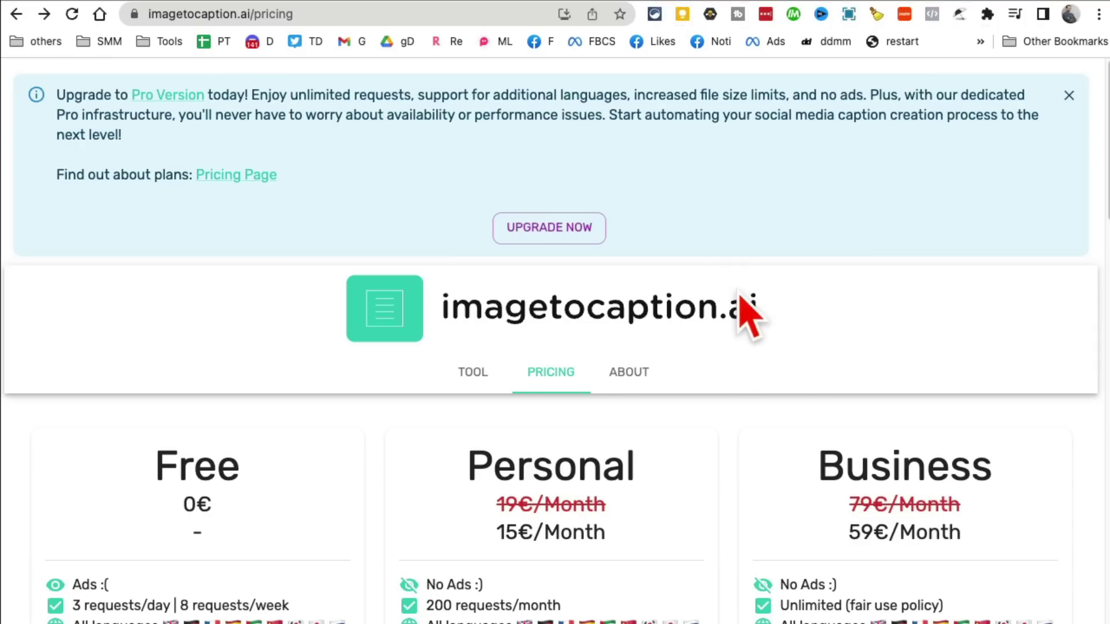
{"action": "left_click", "coordinate": [1069, 96]}
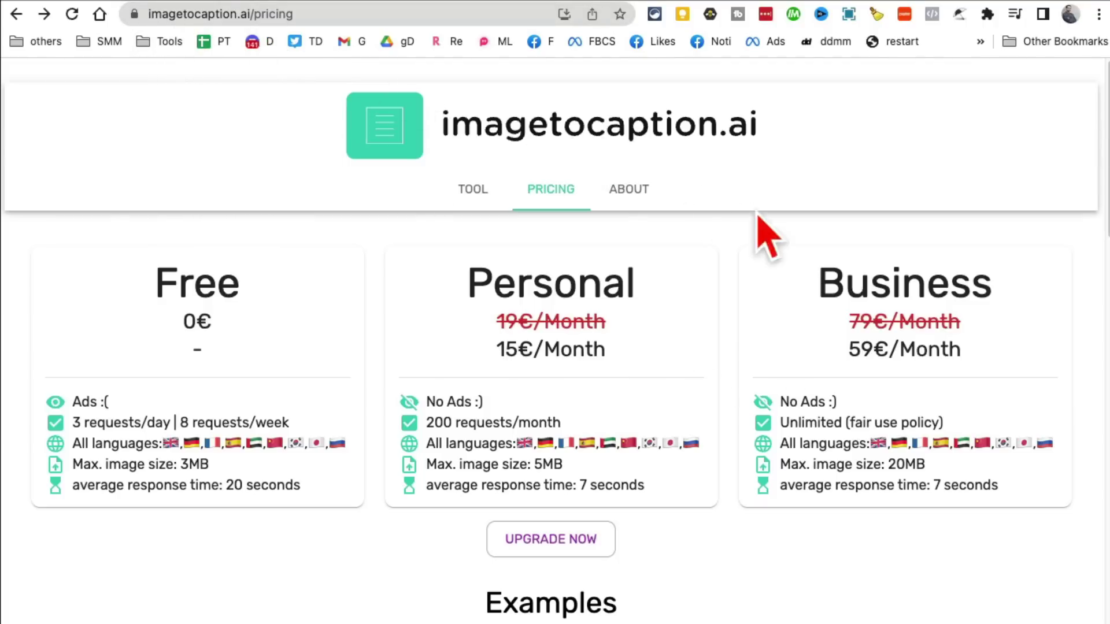
{"action": "scroll", "coordinate": [709, 410], "scroll_direction": "down", "scroll_amount": 9}
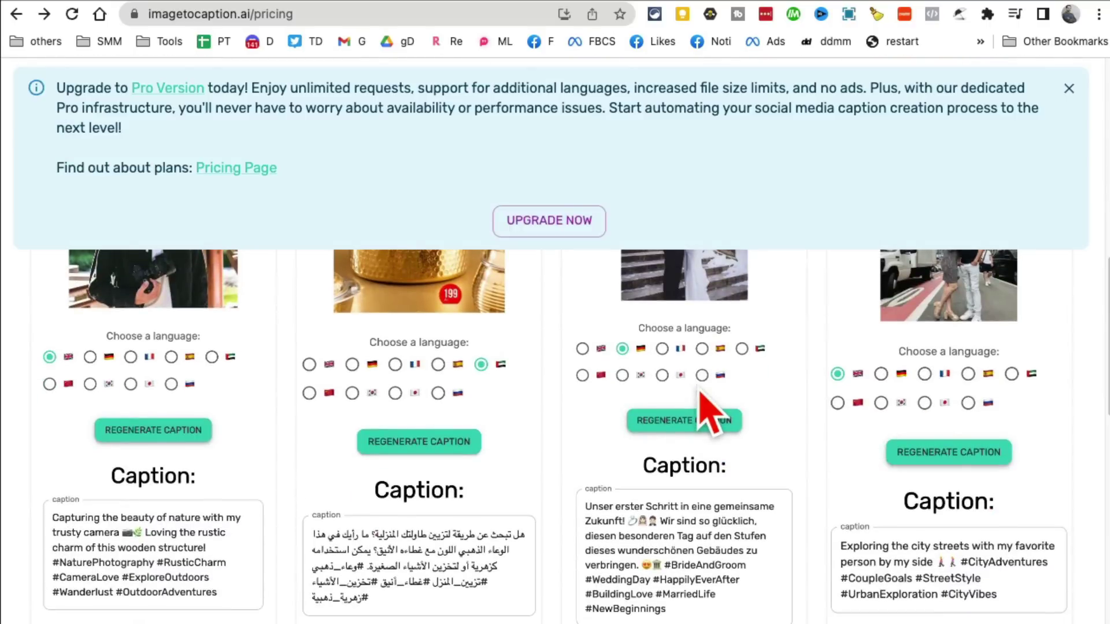
{"action": "left_click", "coordinate": [1071, 87]}
{"action": "scroll", "coordinate": [693, 369], "scroll_direction": "down", "scroll_amount": 5}
{"action": "scroll", "coordinate": [717, 419], "scroll_direction": "down", "scroll_amount": 5}
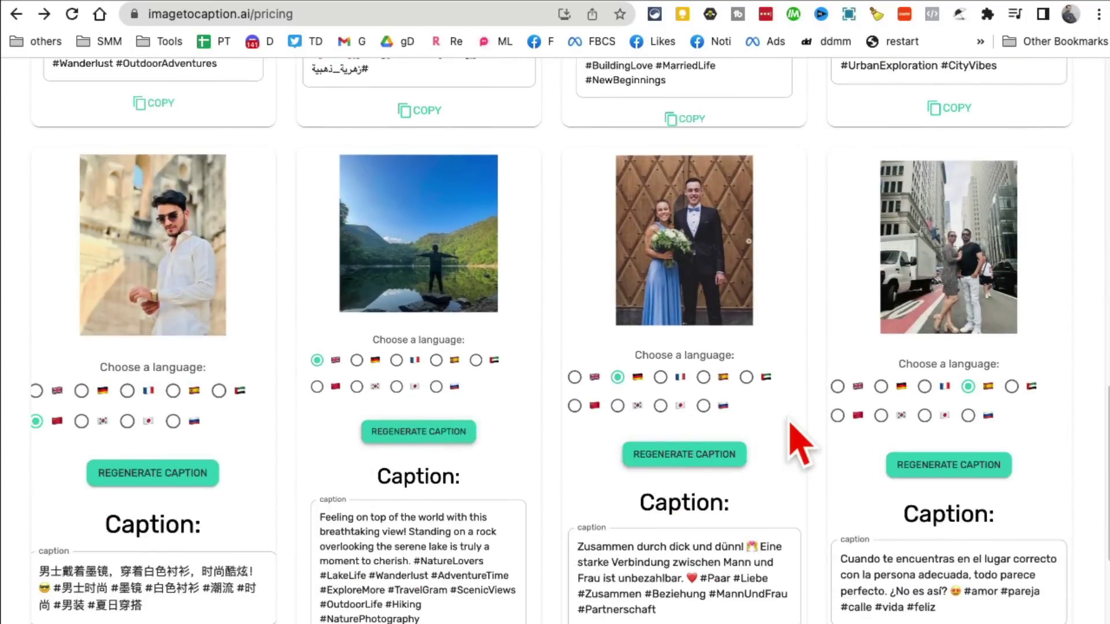
{"action": "scroll", "coordinate": [800, 421], "scroll_direction": "up", "scroll_amount": 20}
{"action": "scroll", "coordinate": [788, 411], "scroll_direction": "down", "scroll_amount": 12}
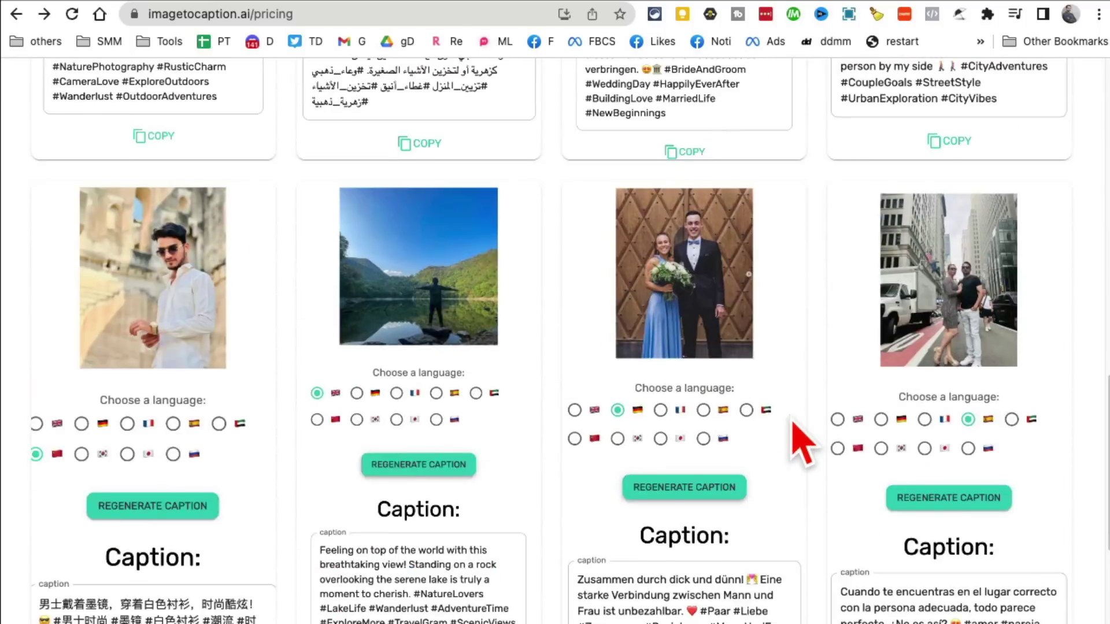
{"action": "scroll", "coordinate": [723, 399], "scroll_direction": "up", "scroll_amount": 4}
{"action": "scroll", "coordinate": [722, 399], "scroll_direction": "up", "scroll_amount": 5}
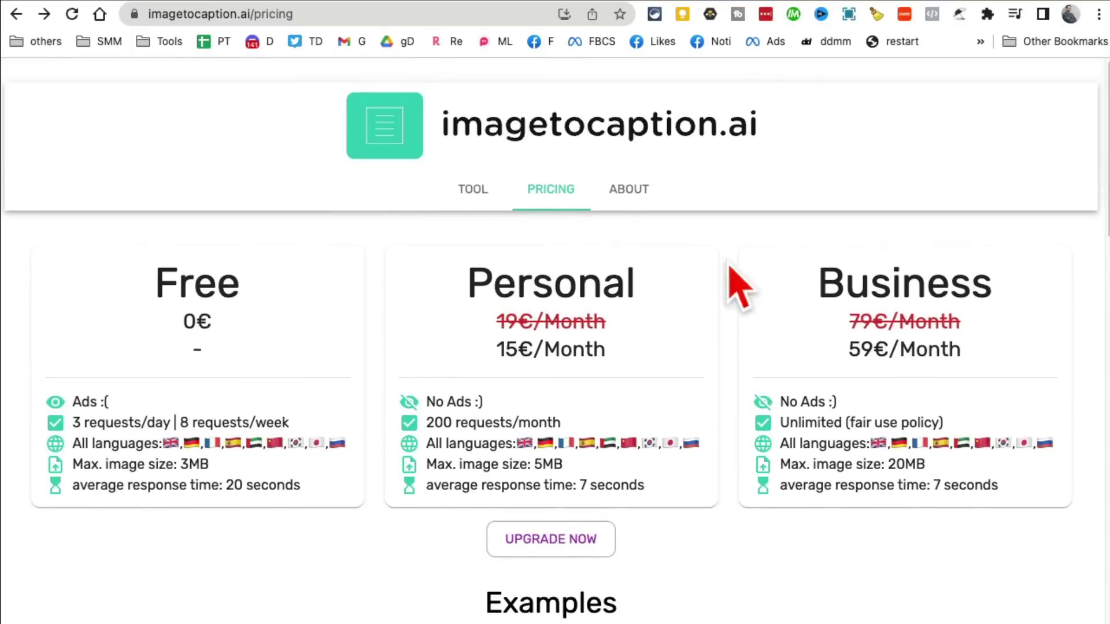
- Open the caption tool, close the pop-up ad, and jump to the image upload section
{"action": "left_click", "coordinate": [475, 192]}
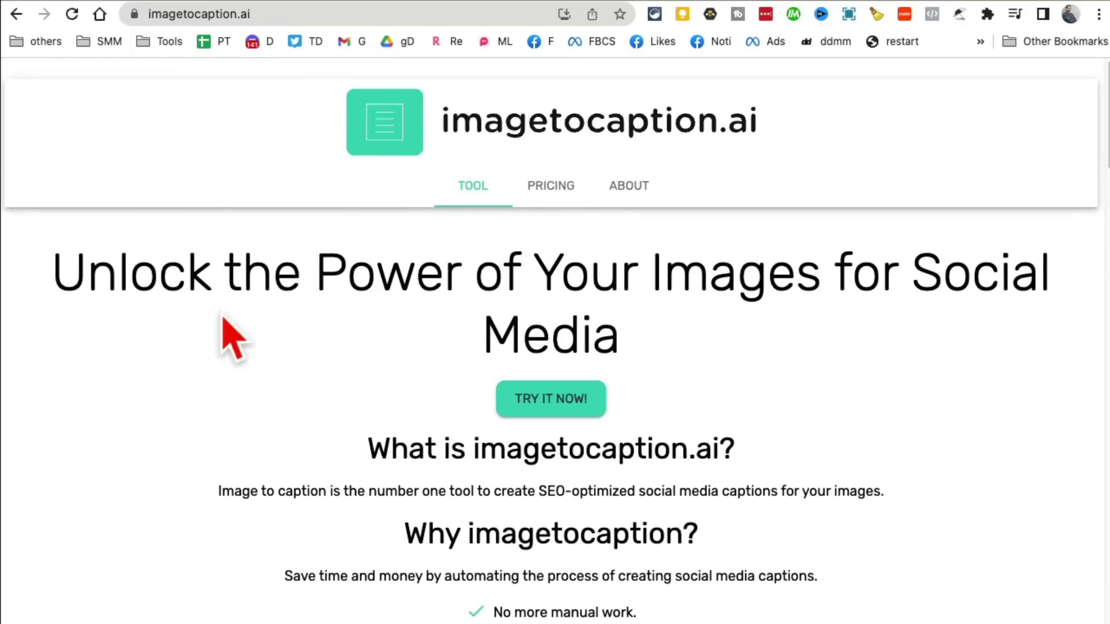
{"action": "left_click", "coordinate": [569, 400]}
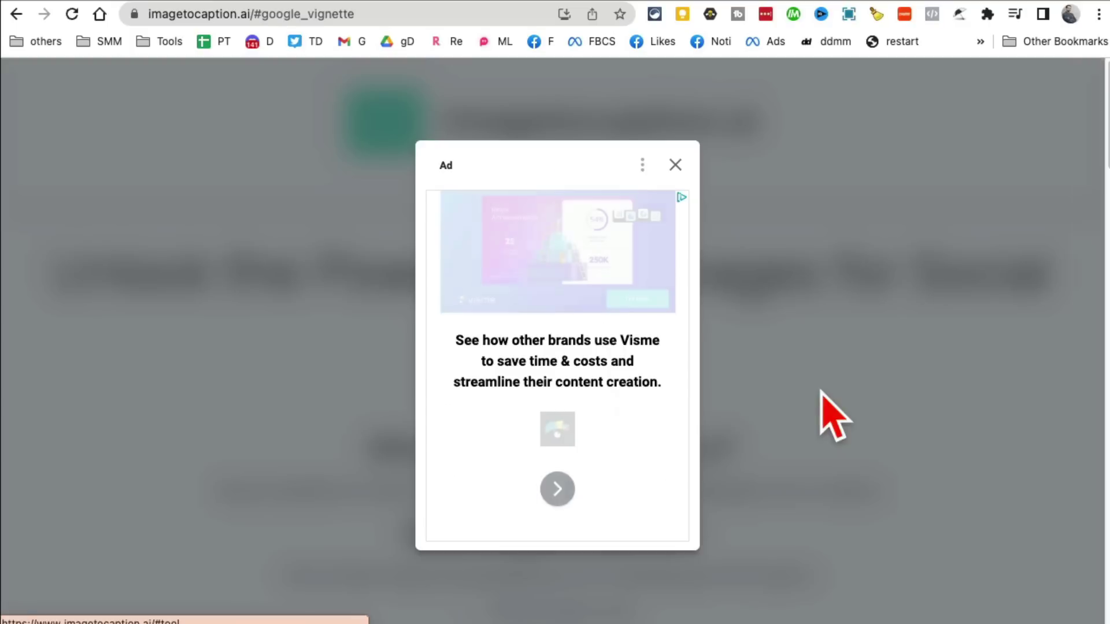
{"action": "left_click", "coordinate": [676, 166]}
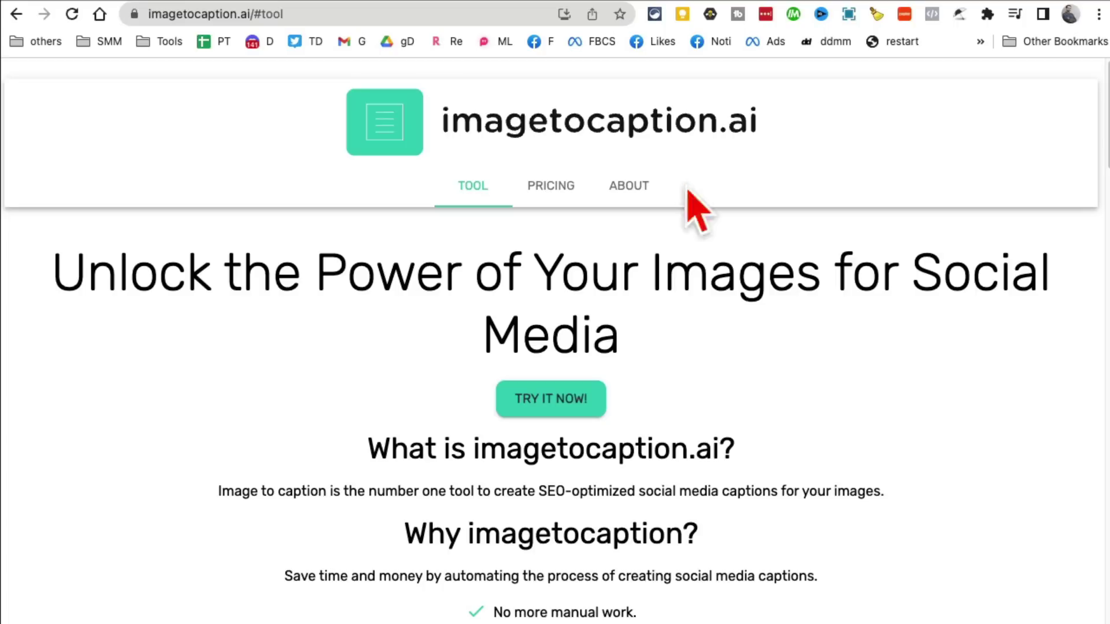
{"action": "left_click", "coordinate": [585, 398]}
- Upload apex 1.jpeg and generate an English caption with hashtags for it
{"action": "left_click", "coordinate": [570, 179]}
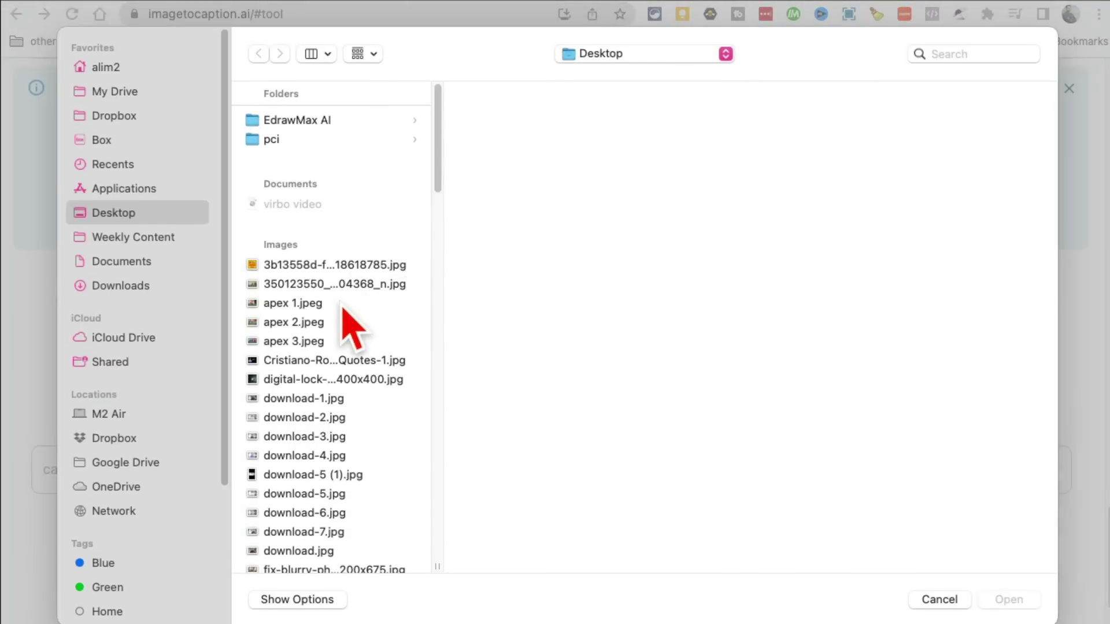
{"action": "left_click", "coordinate": [341, 305]}
{"action": "left_click", "coordinate": [1005, 601]}
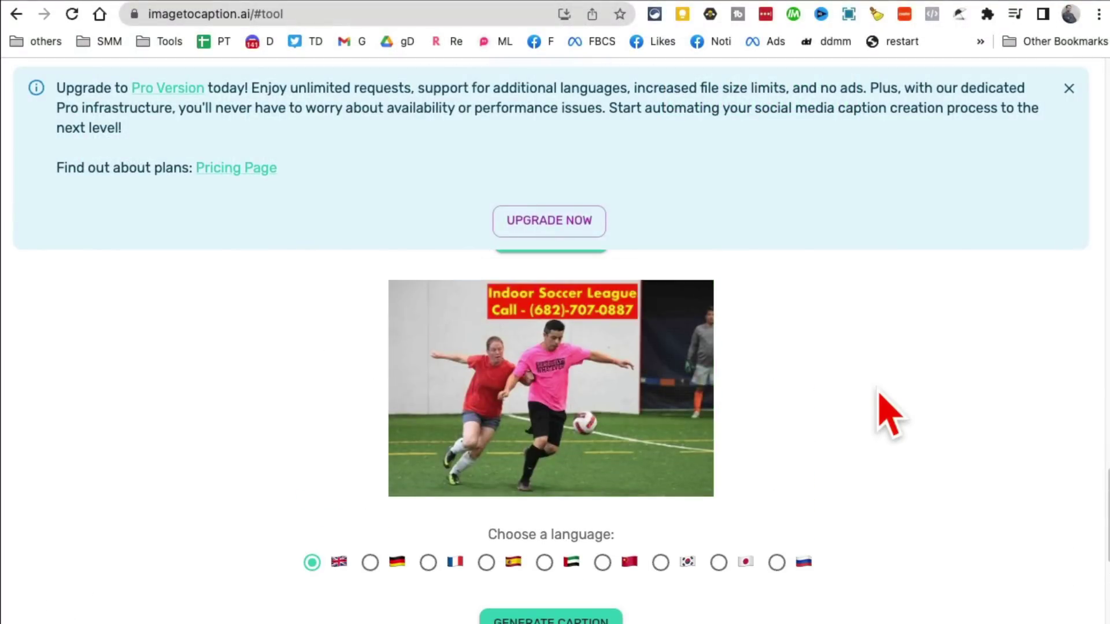
{"action": "scroll", "coordinate": [882, 411], "scroll_direction": "down", "scroll_amount": 2}
{"action": "scroll", "coordinate": [879, 392], "scroll_direction": "down", "scroll_amount": 2}
{"action": "left_click", "coordinate": [567, 445]}
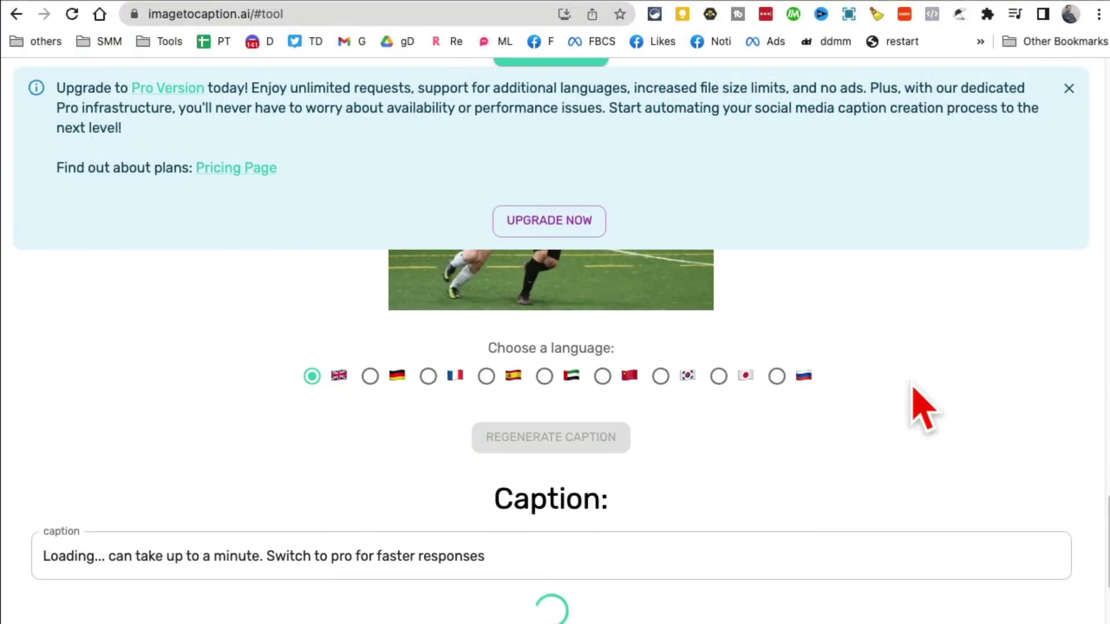
{"action": "scroll", "coordinate": [918, 405], "scroll_direction": "down", "scroll_amount": 2}
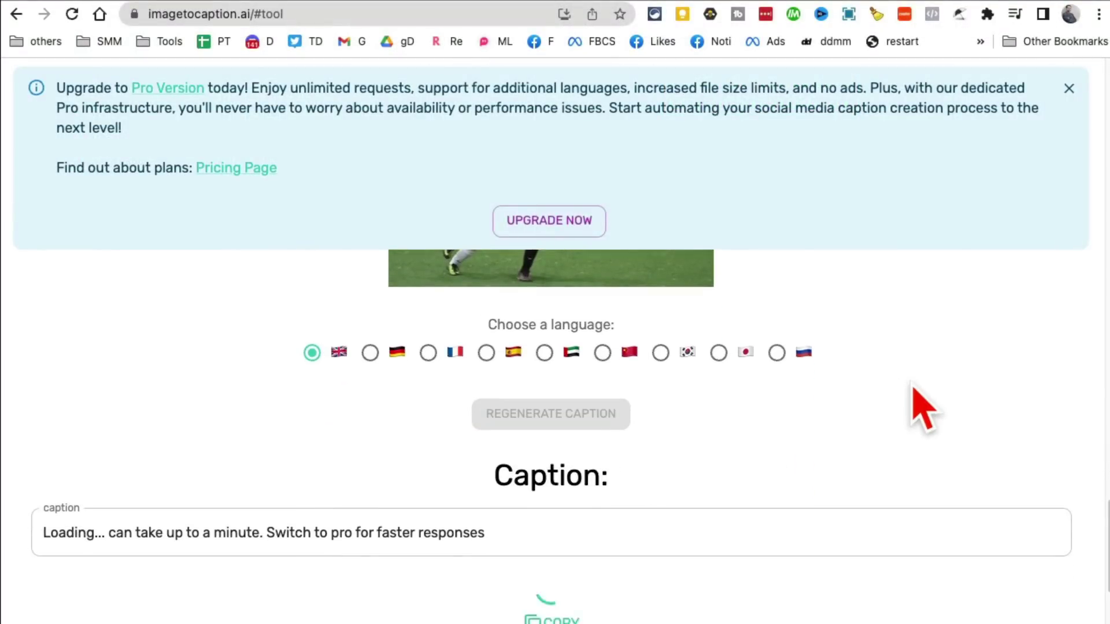
{"action": "left_click", "coordinate": [1068, 88]}
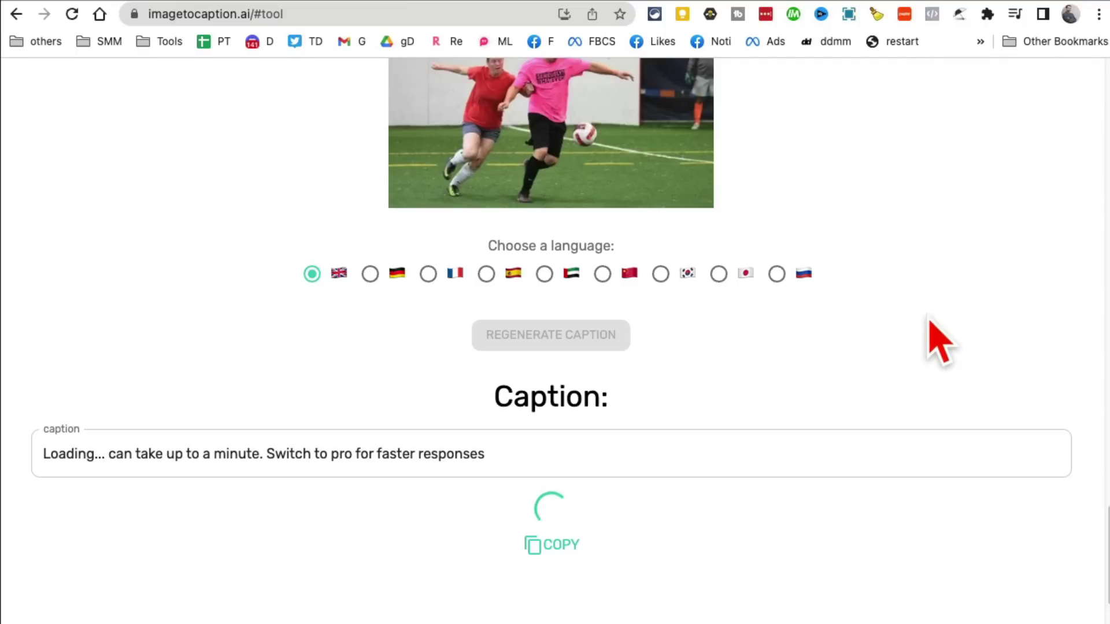
{"action": "scroll", "coordinate": [936, 337], "scroll_direction": "down", "scroll_amount": 3}
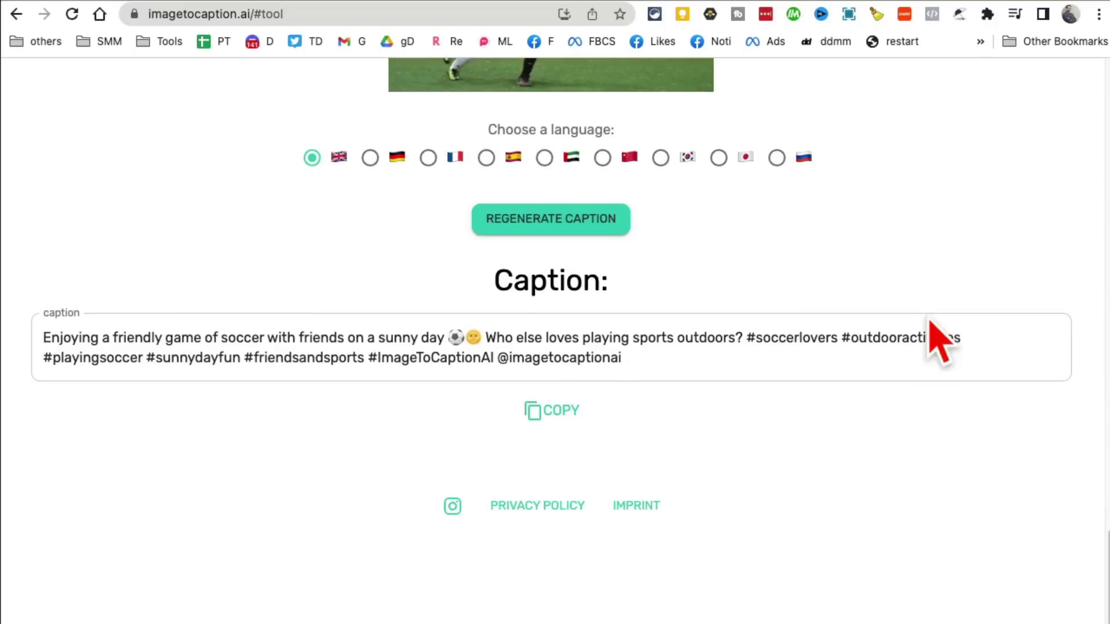
{"action": "left_click_drag", "start_coordinate": [633, 364], "coordinate": [116, 350]}
{"action": "left_click", "coordinate": [122, 357]}
{"action": "left_click_drag", "start_coordinate": [299, 341], "coordinate": [683, 397]}
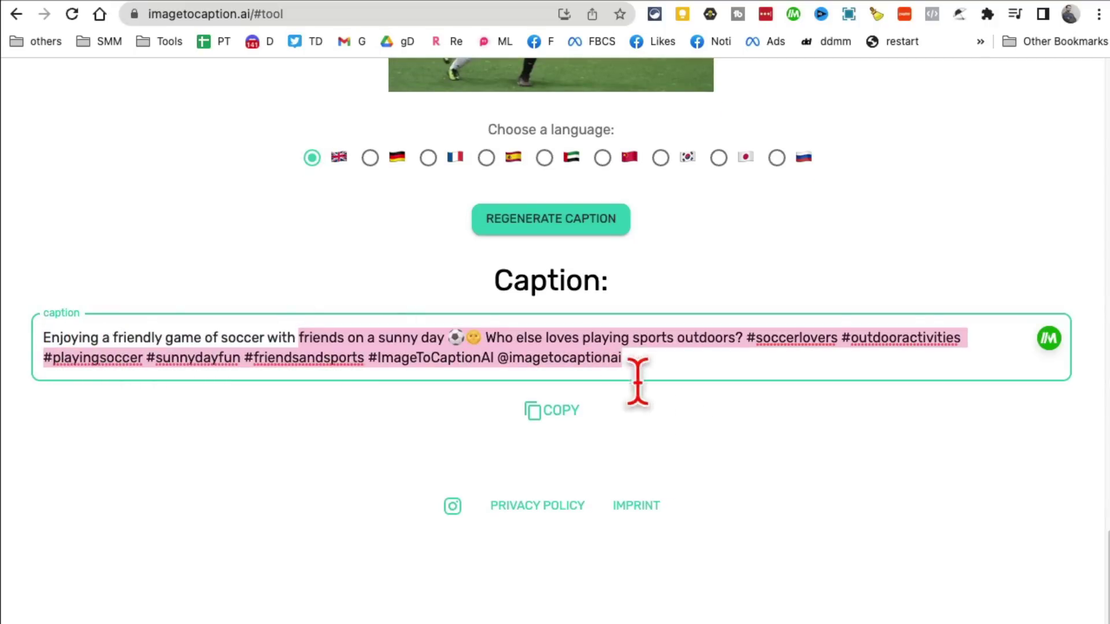
{"action": "scroll", "coordinate": [700, 416], "scroll_direction": "up", "scroll_amount": 6}
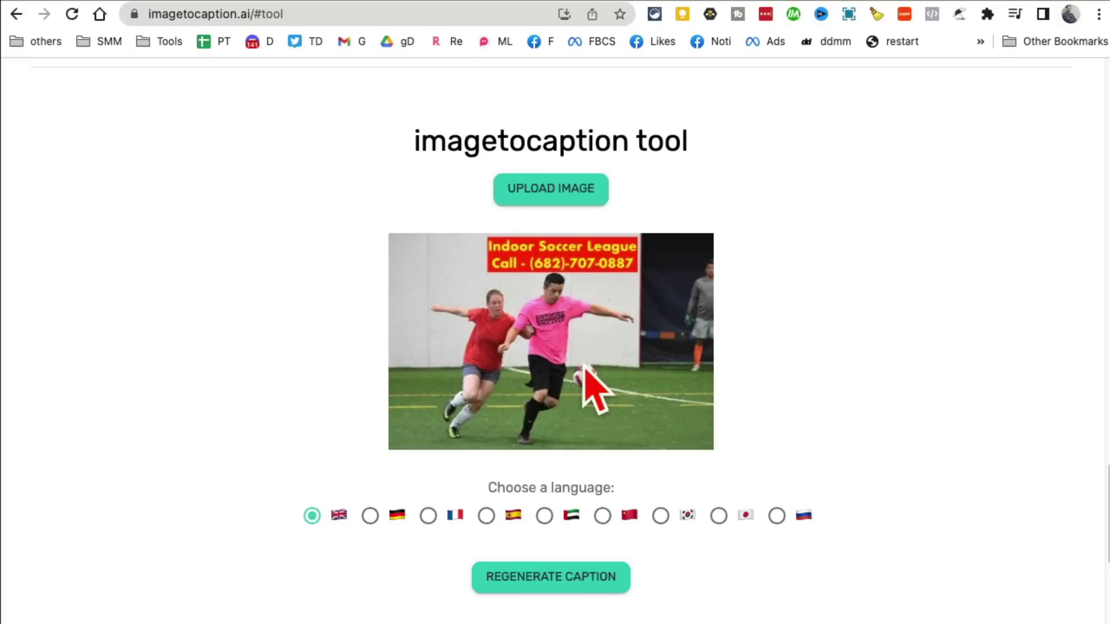
{"action": "scroll", "coordinate": [530, 318], "scroll_direction": "down", "scroll_amount": 1}
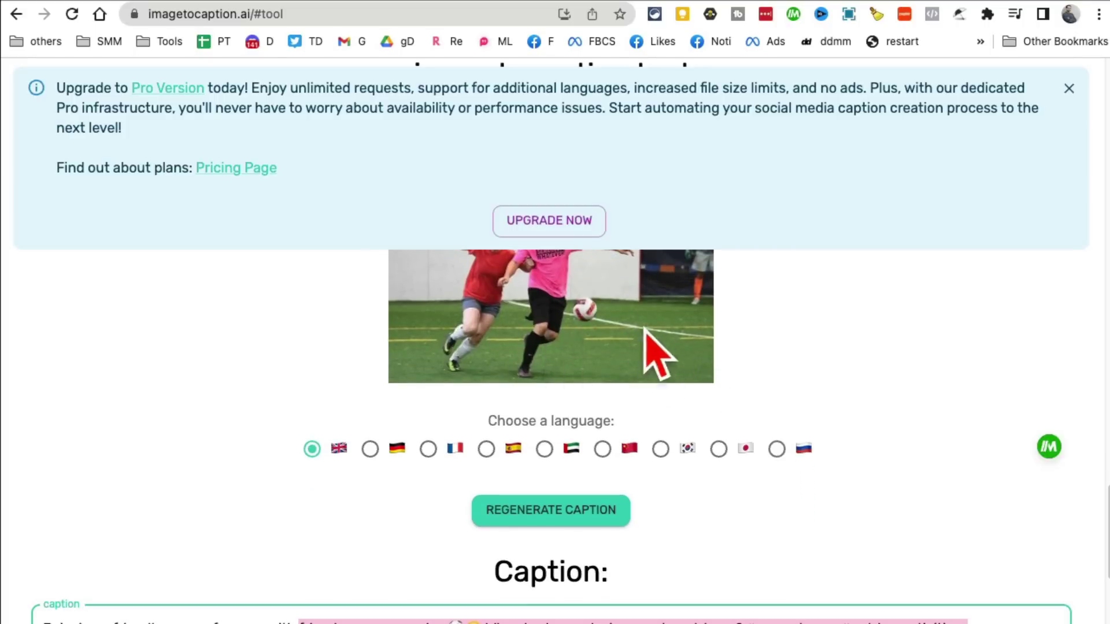
{"action": "left_click", "coordinate": [1069, 89]}
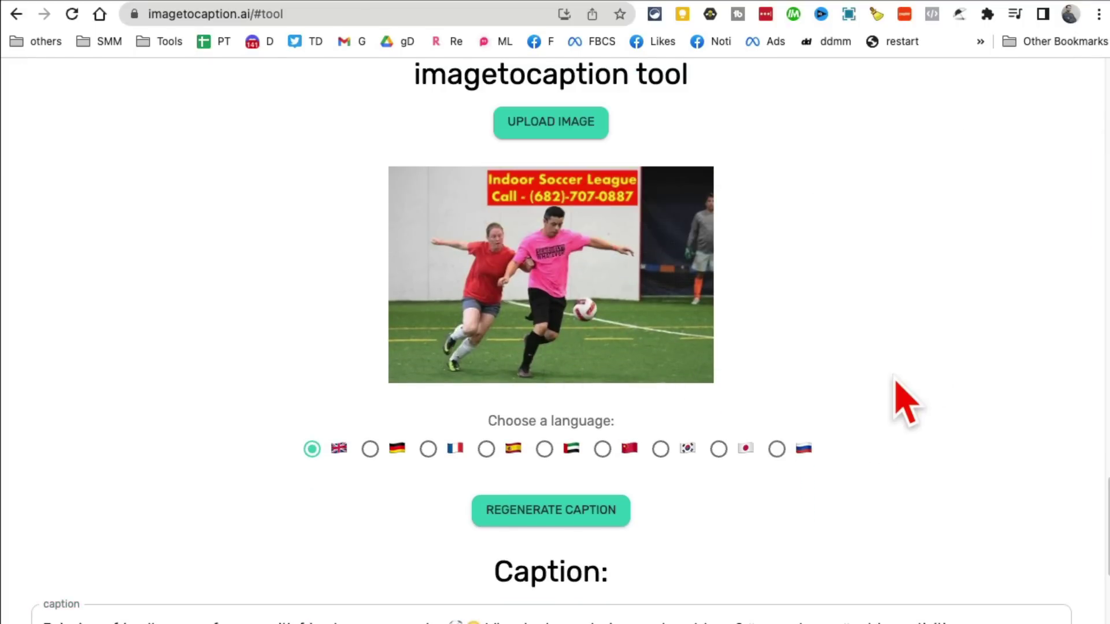
{"action": "scroll", "coordinate": [884, 430], "scroll_direction": "down", "scroll_amount": 4}
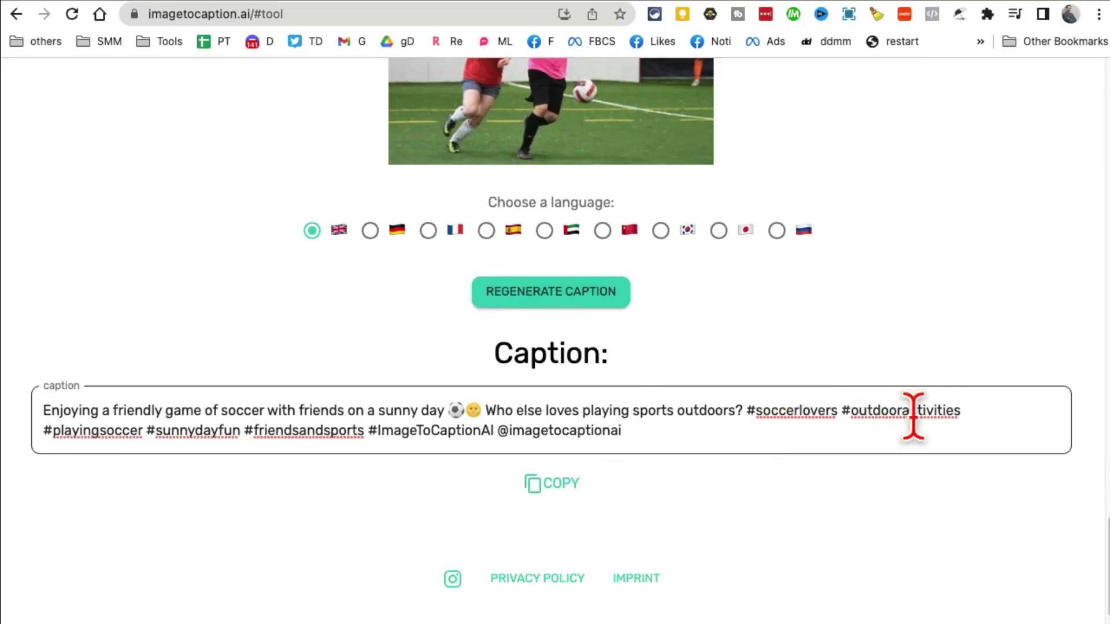
{"action": "scroll", "coordinate": [794, 429], "scroll_direction": "up", "scroll_amount": 15}
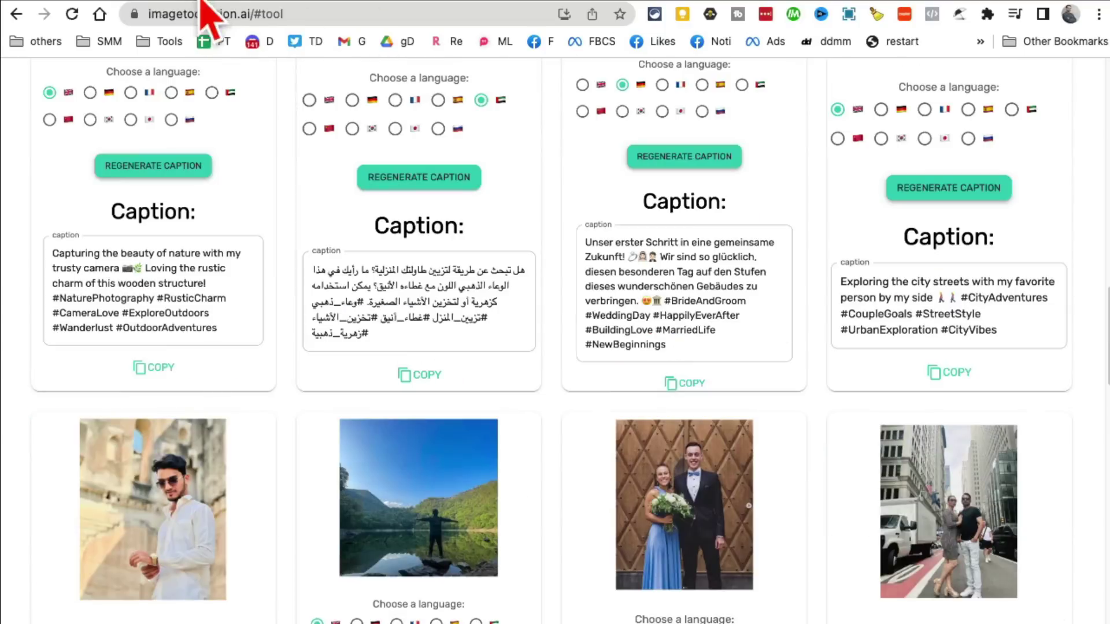
{"action": "scroll", "coordinate": [635, 416], "scroll_direction": "down", "scroll_amount": 4}
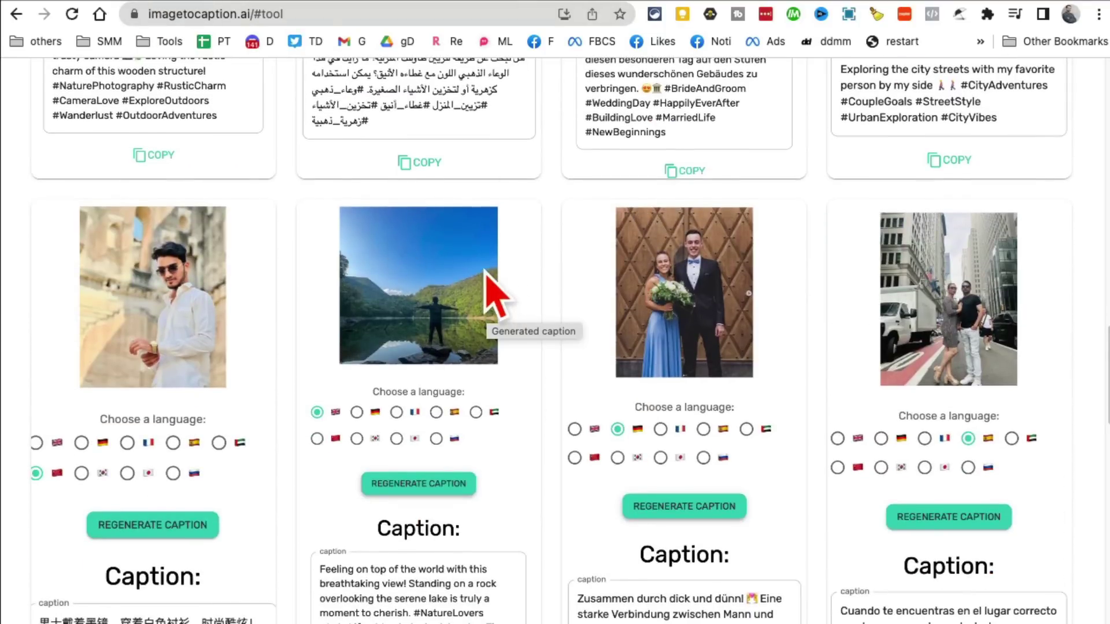
- Replace the long web address with plain ipic.ai and load it
{"action": "left_click", "coordinate": [729, 4]}
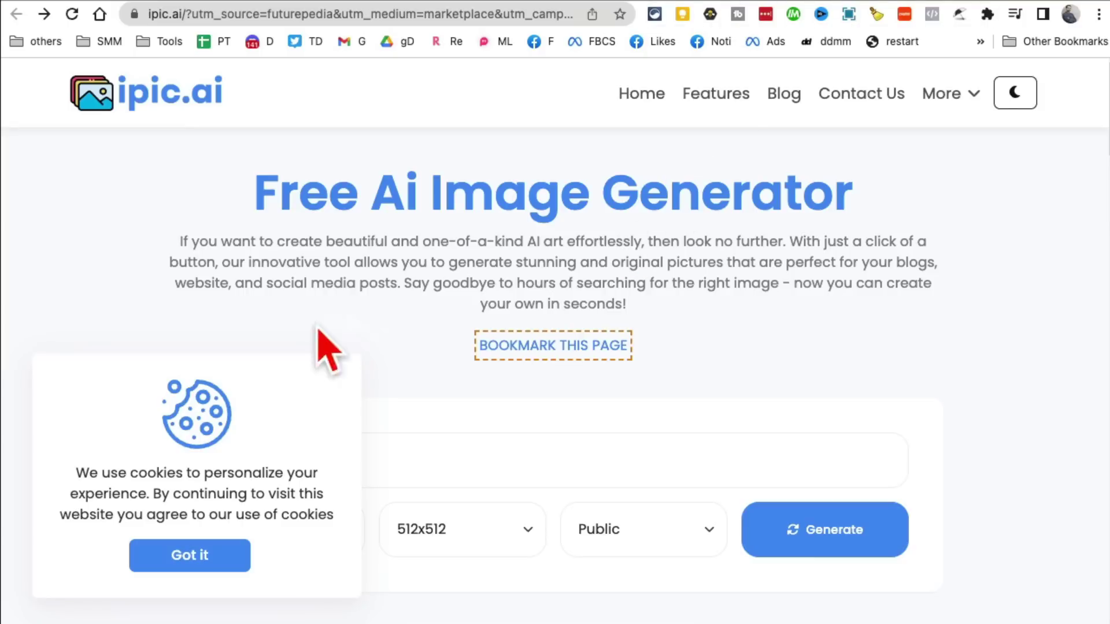
{"action": "scroll", "coordinate": [292, 198], "scroll_direction": "up", "scroll_amount": 1}
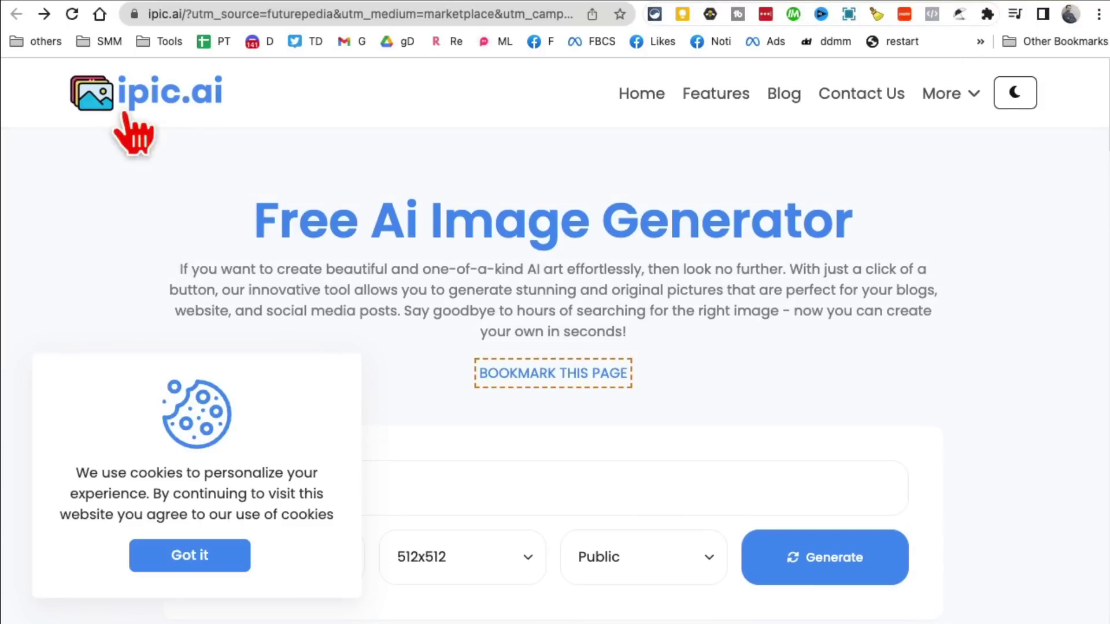
{"action": "left_click", "coordinate": [186, 15]}
{"action": "type", "text": "ipic.ai"}
{"action": "key", "text": "Return"}
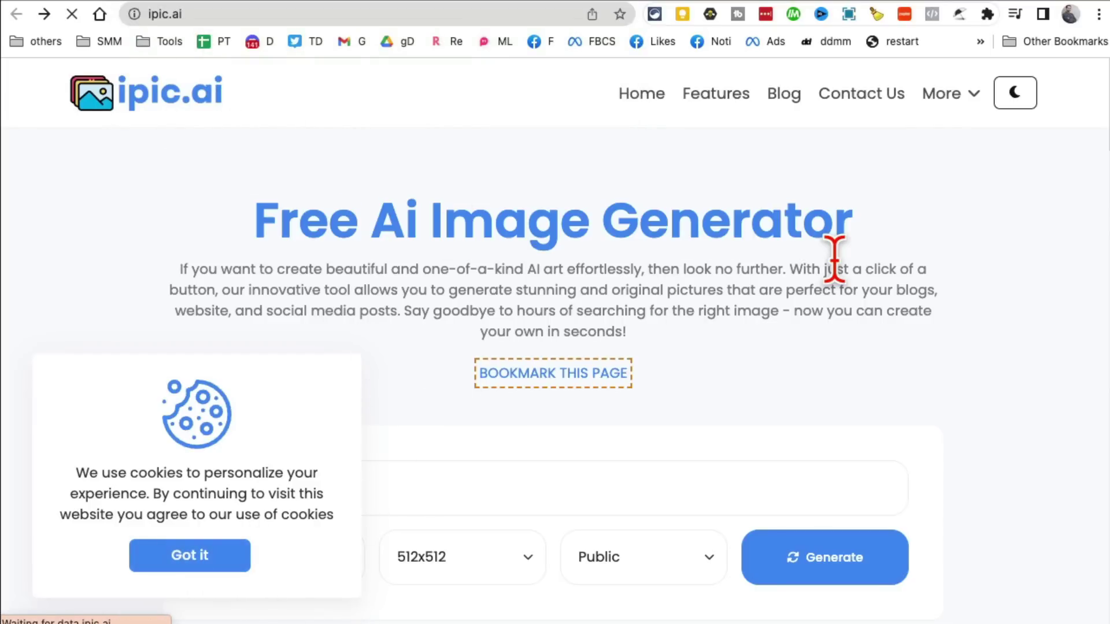
- Scroll to the prompt box showing 'human cyborg face', 1 image, 512x512, Public
{"action": "scroll", "coordinate": [832, 258], "scroll_direction": "down", "scroll_amount": 3}
{"action": "scroll", "coordinate": [404, 405], "scroll_direction": "down", "scroll_amount": 1}
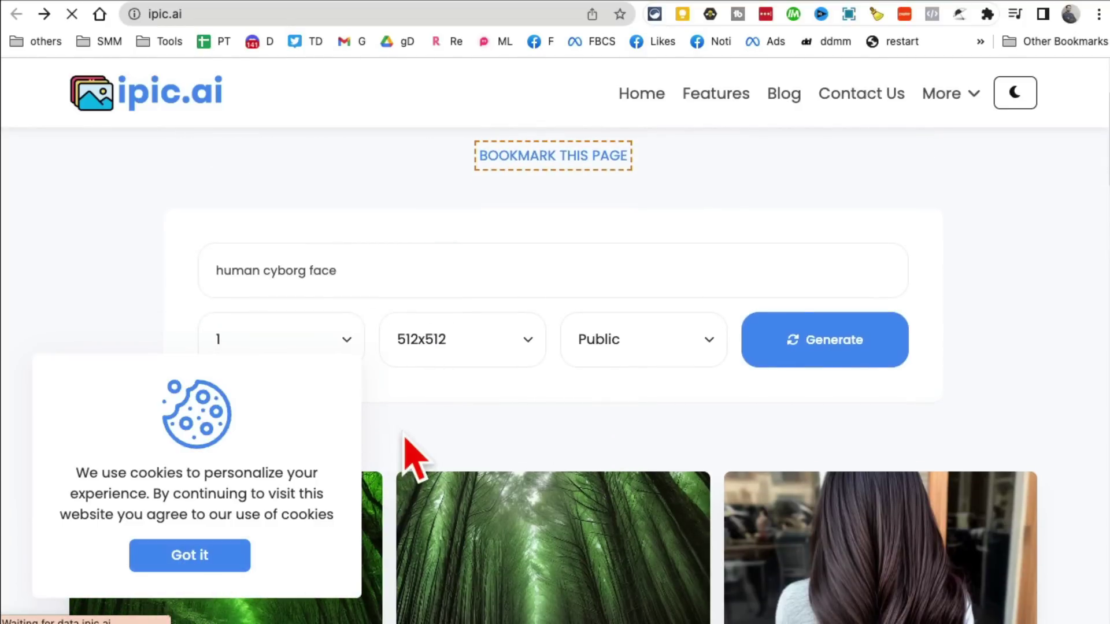
{"action": "scroll", "coordinate": [535, 422], "scroll_direction": "down", "scroll_amount": 3}
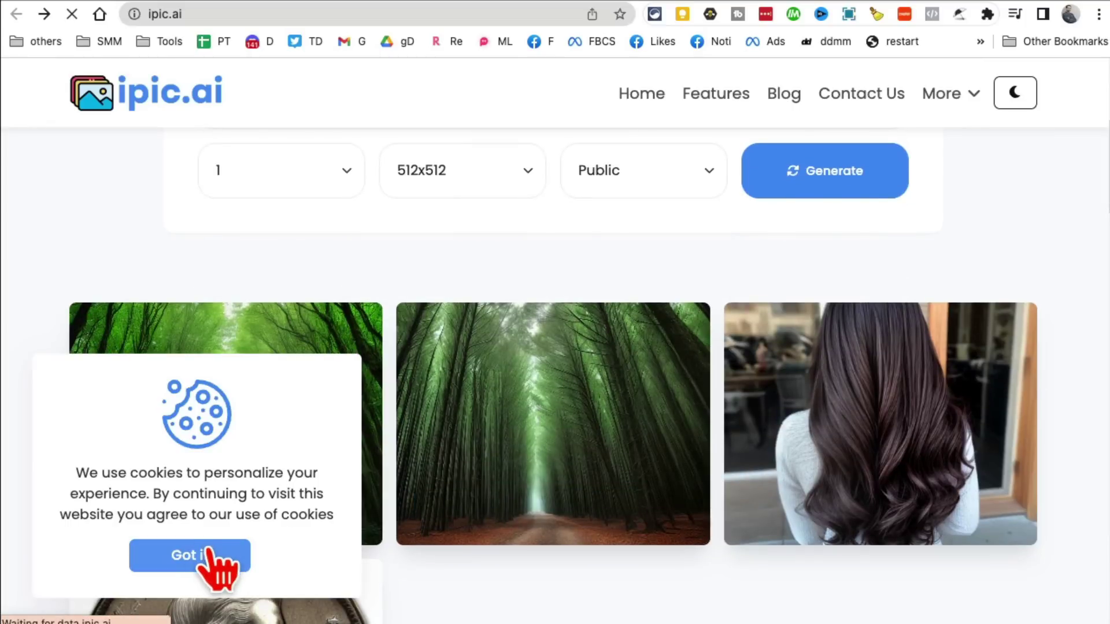
{"action": "scroll", "coordinate": [520, 283], "scroll_direction": "up", "scroll_amount": 1}
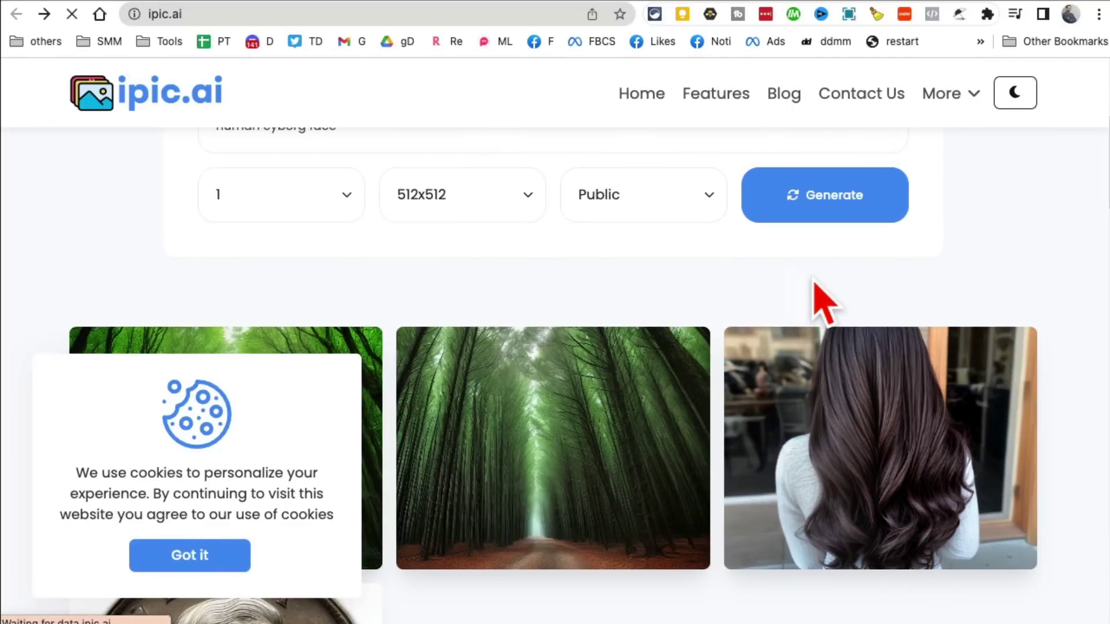
{"action": "scroll", "coordinate": [814, 284], "scroll_direction": "up", "scroll_amount": 2}
{"action": "scroll", "coordinate": [811, 275], "scroll_direction": "down", "scroll_amount": 2}
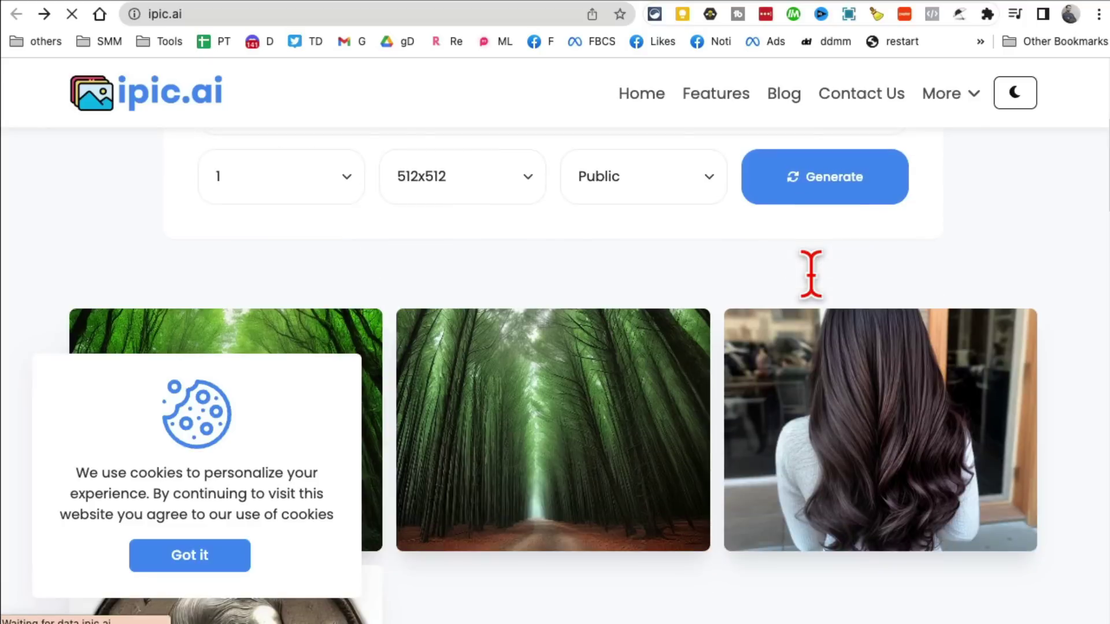
{"action": "scroll", "coordinate": [815, 298], "scroll_direction": "down", "scroll_amount": 2}
{"action": "scroll", "coordinate": [812, 301], "scroll_direction": "up", "scroll_amount": 4}
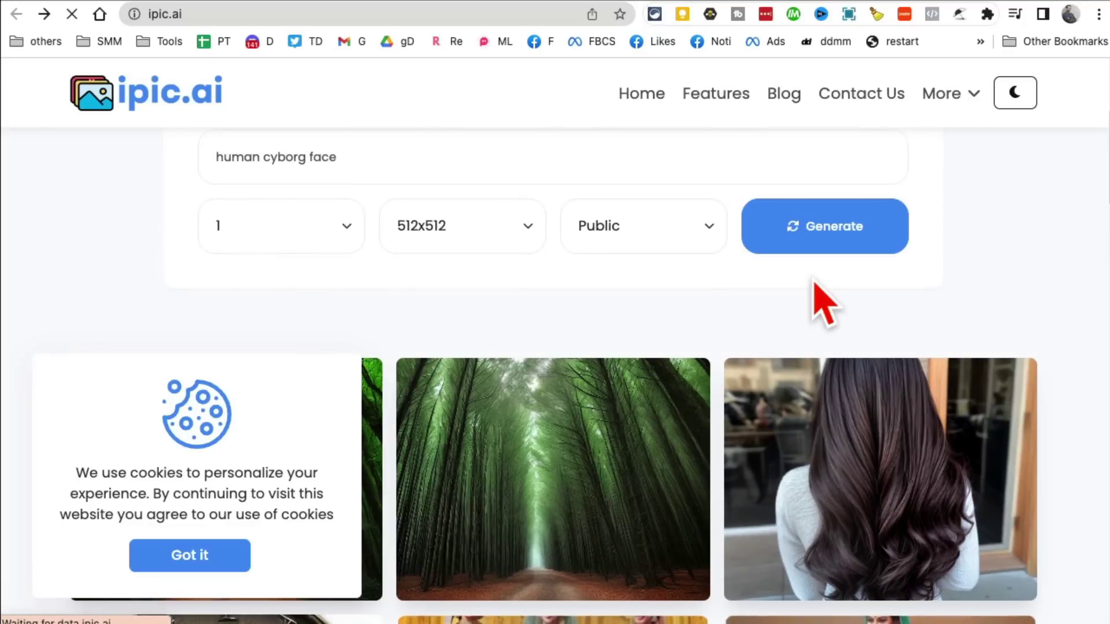
{"action": "scroll", "coordinate": [445, 294], "scroll_direction": "down", "scroll_amount": 2}
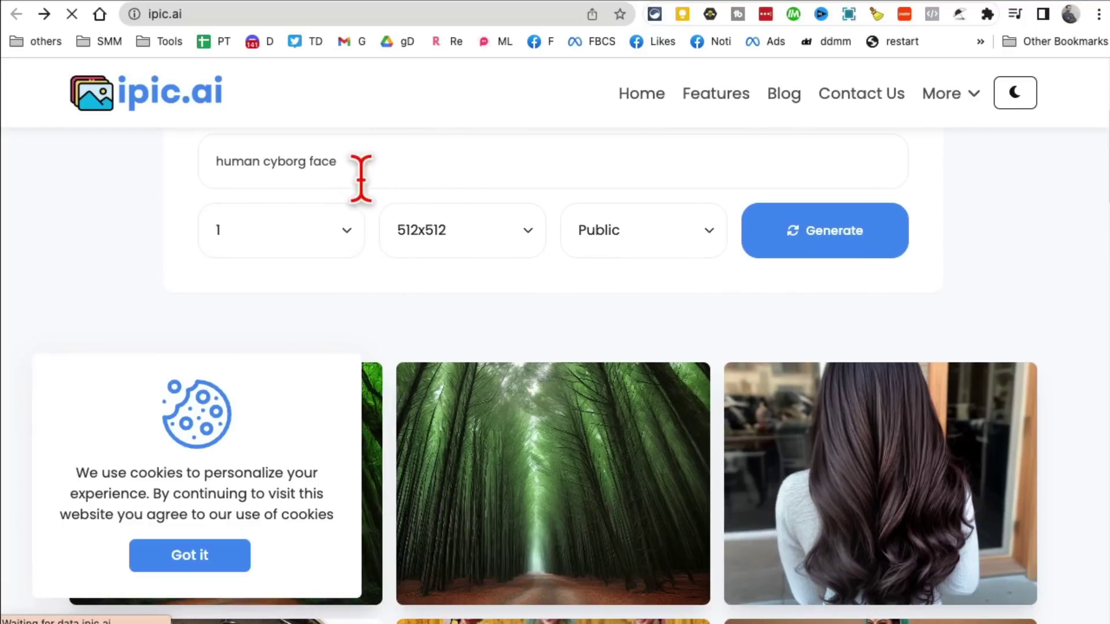
- Use the 'dog with pink glasses' prompt, keep 512x512 and public visibility, and generate the image
{"action": "type", "text": "dog with"}
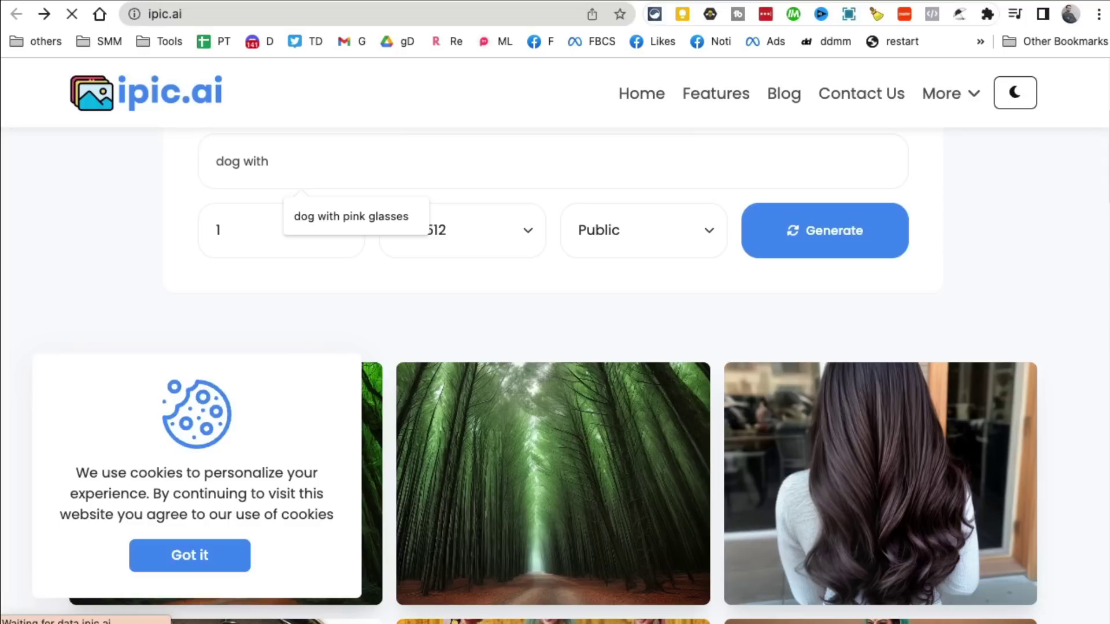
{"action": "left_click", "coordinate": [381, 225]}
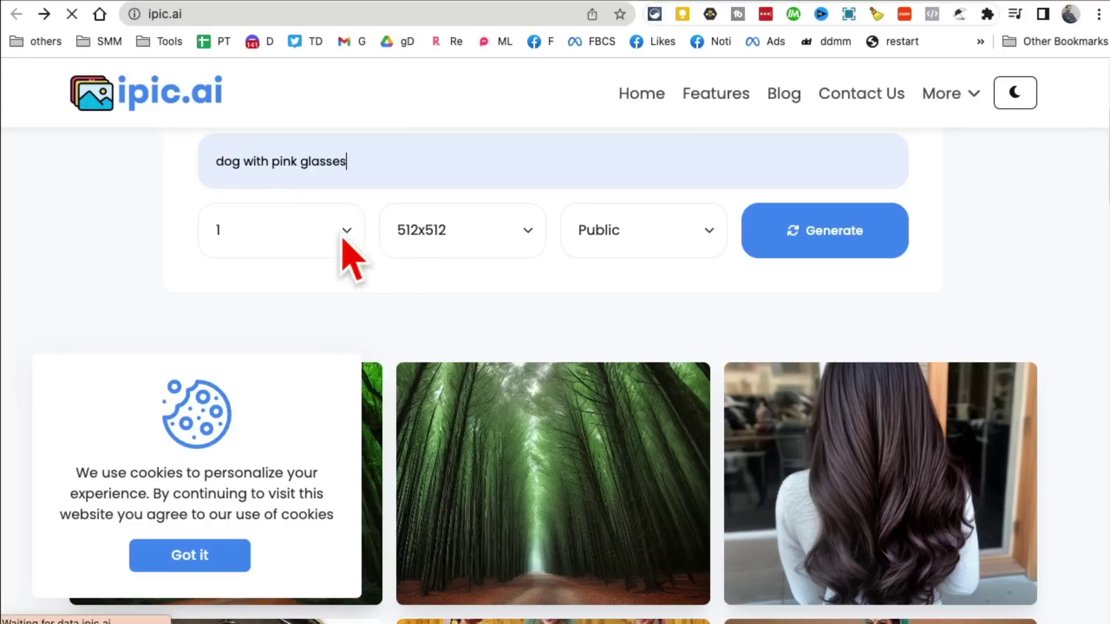
{"action": "left_click", "coordinate": [310, 240]}
{"action": "left_click", "coordinate": [466, 234]}
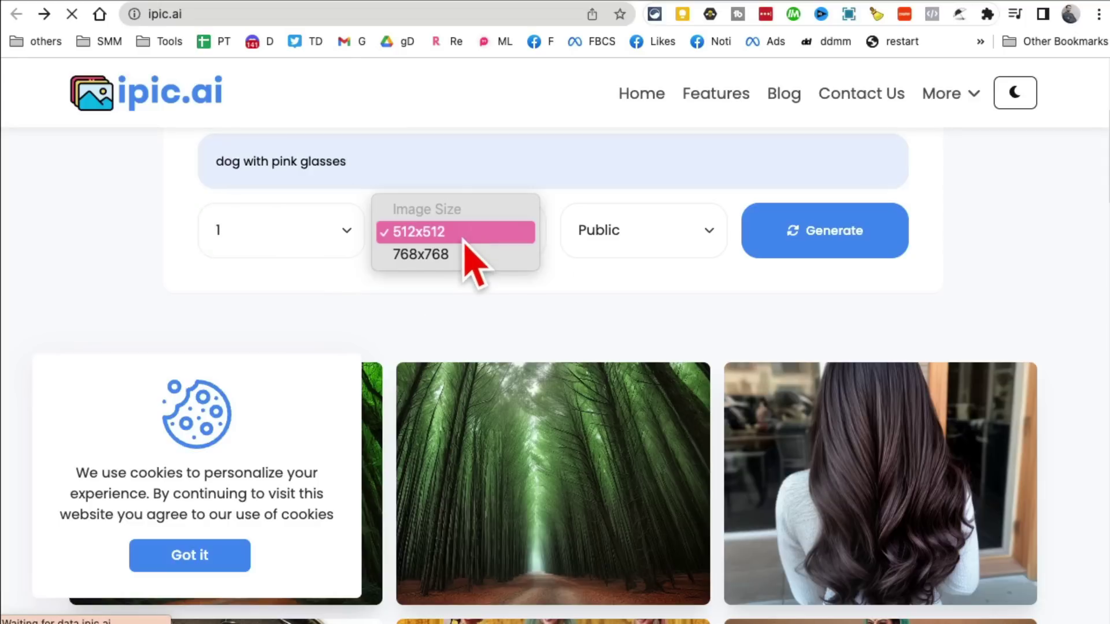
{"action": "left_click", "coordinate": [685, 234]}
{"action": "left_click", "coordinate": [826, 273]}
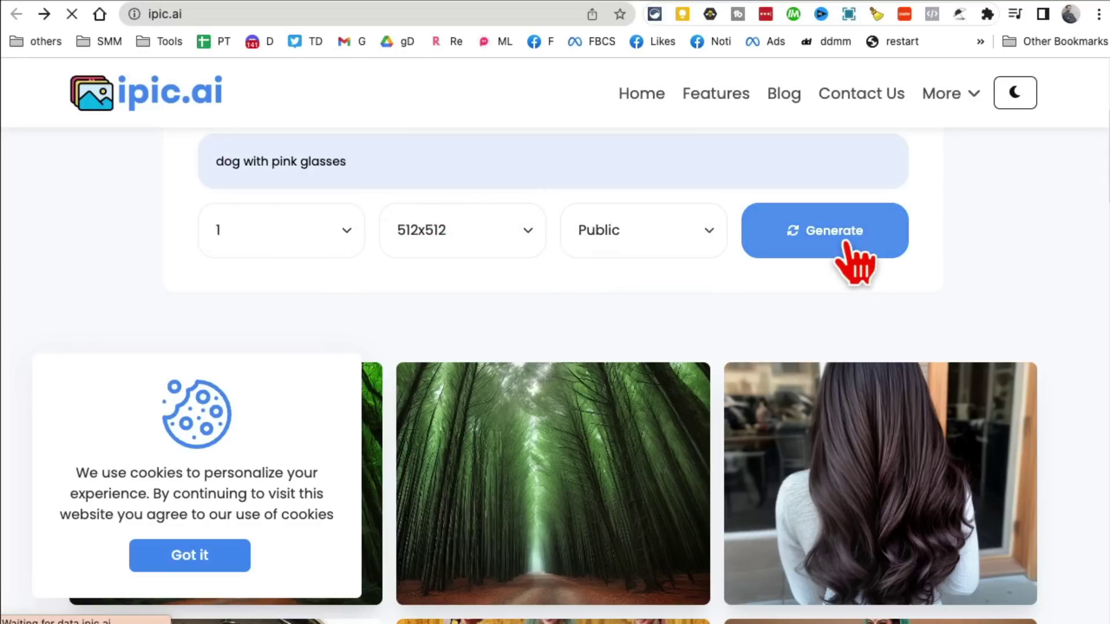
{"action": "left_click", "coordinate": [848, 241]}
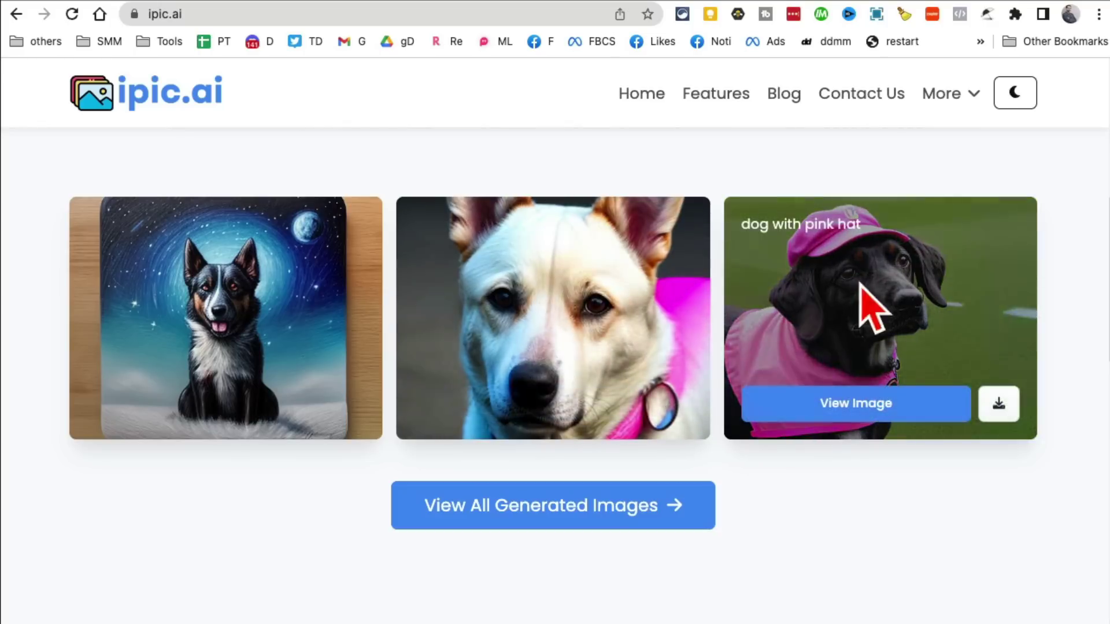
{"action": "scroll", "coordinate": [1023, 503], "scroll_direction": "down", "scroll_amount": 1}
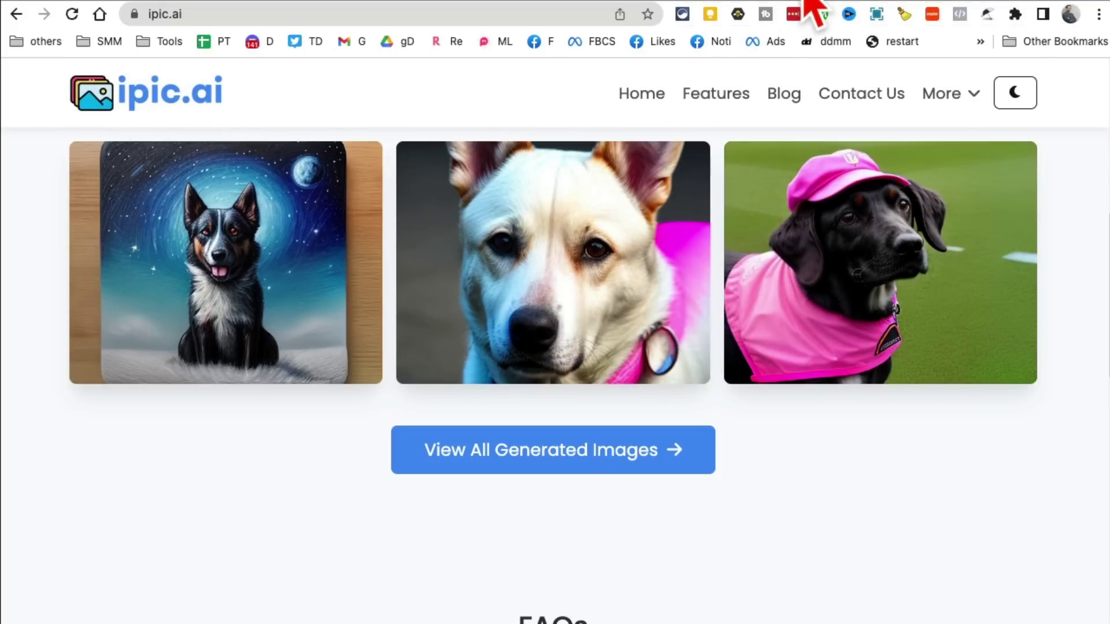
- Switch to logoai via its bookmark and browse the AI Designer tools page toward Mockups
{"action": "left_click", "coordinate": [794, 15]}
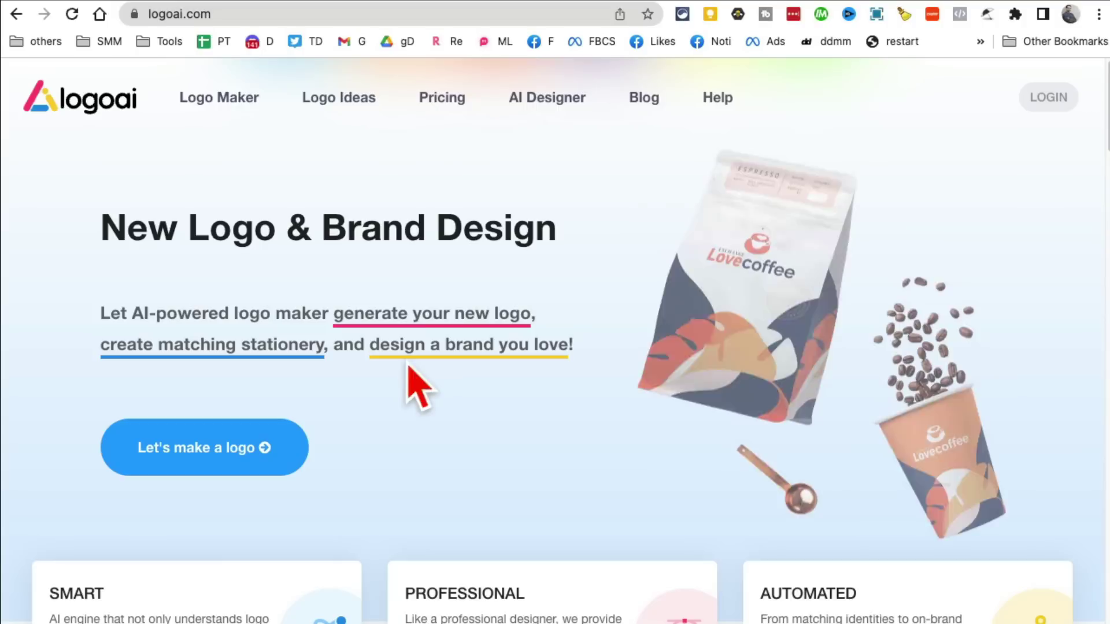
{"action": "left_click", "coordinate": [526, 101]}
{"action": "mouse_move", "coordinate": [341, 101]}
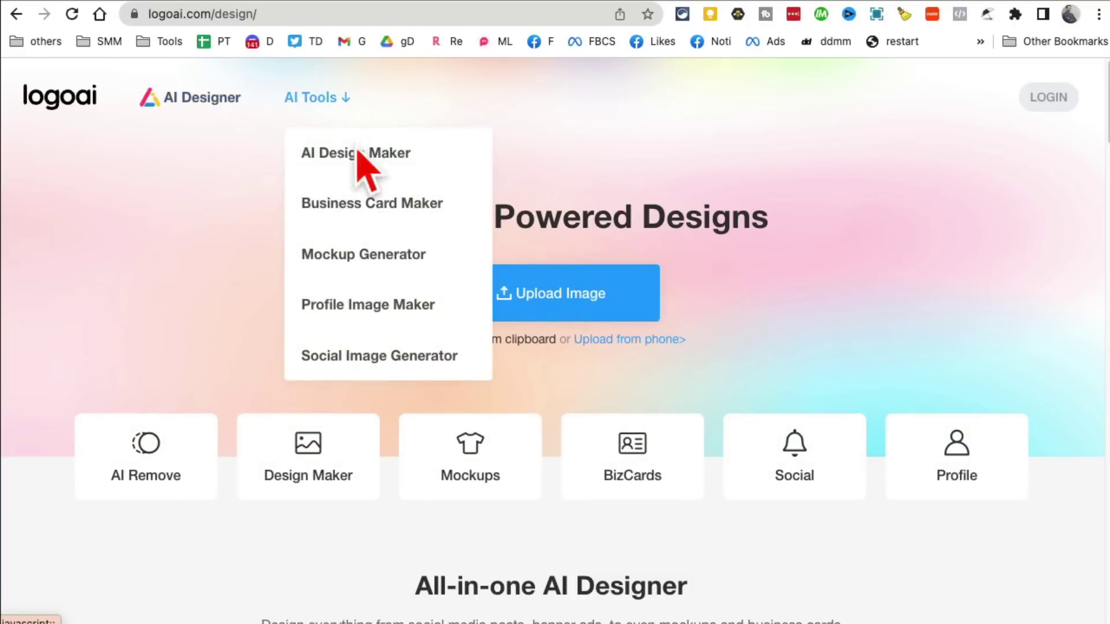
{"action": "scroll", "coordinate": [151, 471], "scroll_direction": "down", "scroll_amount": 1}
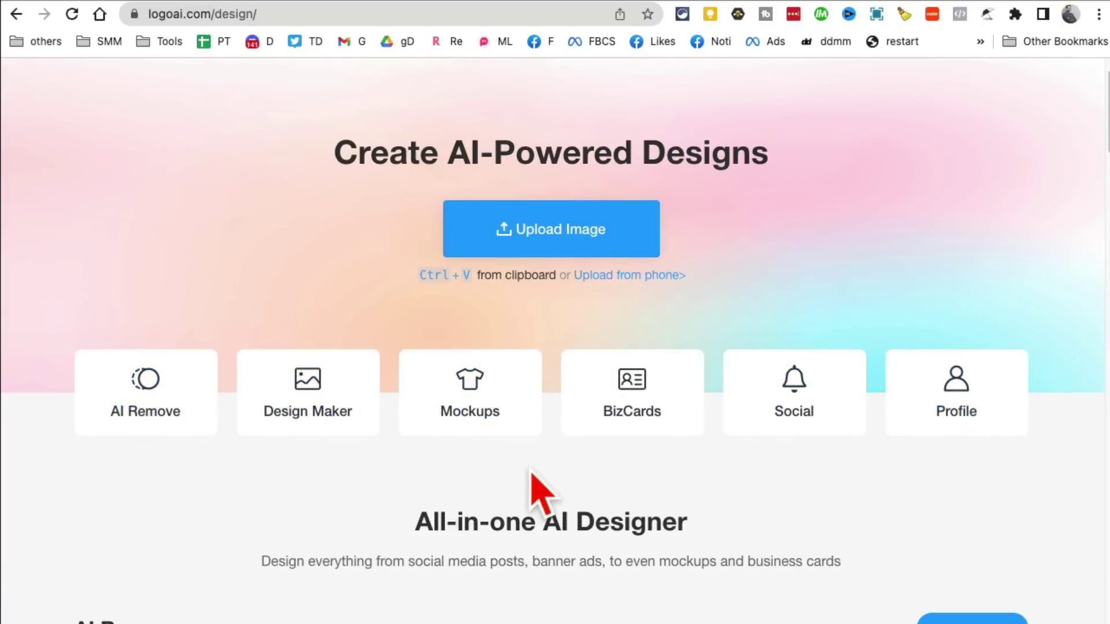
- Upload the podcast logo JPG from the Desktop to the Logo Mockup Generator
{"action": "left_click", "coordinate": [472, 419]}
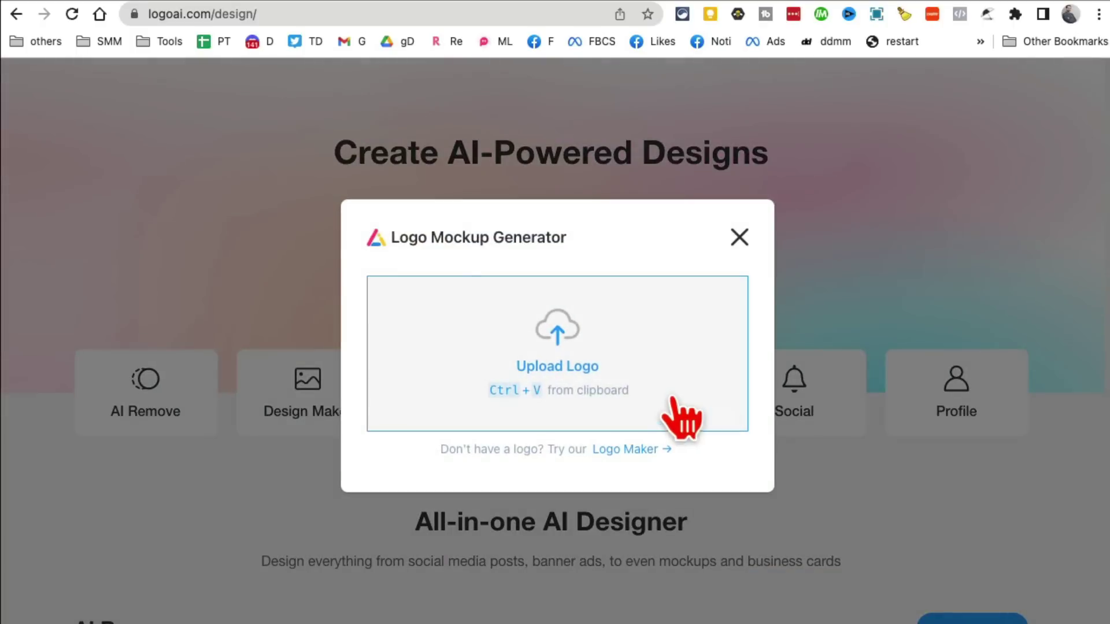
{"action": "left_click", "coordinate": [569, 370]}
{"action": "left_click", "coordinate": [382, 268]}
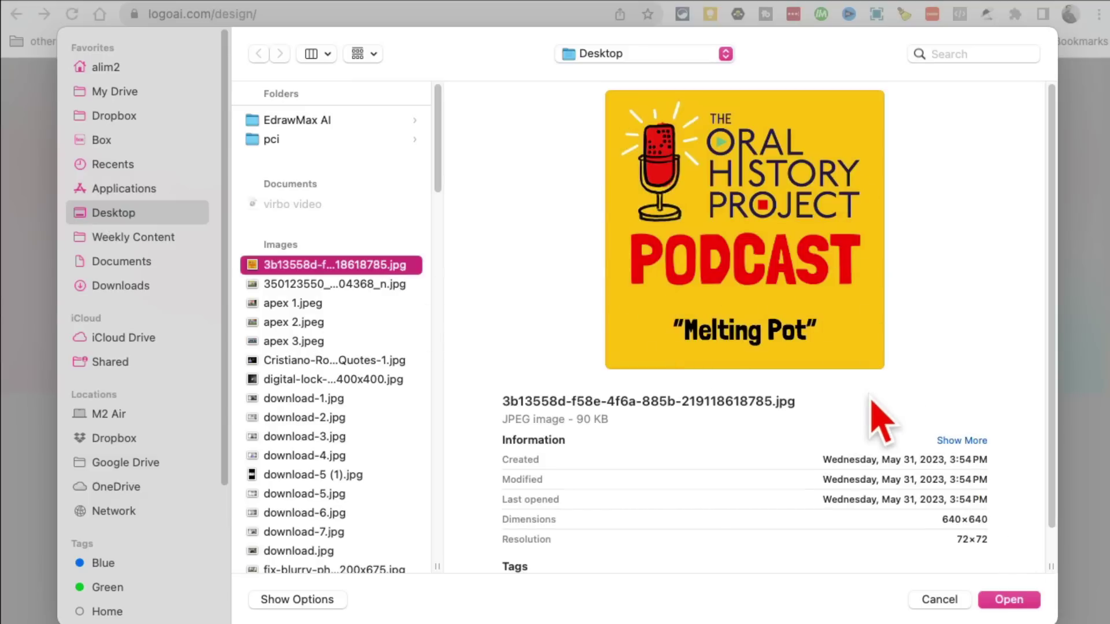
{"action": "left_click", "coordinate": [1010, 601]}
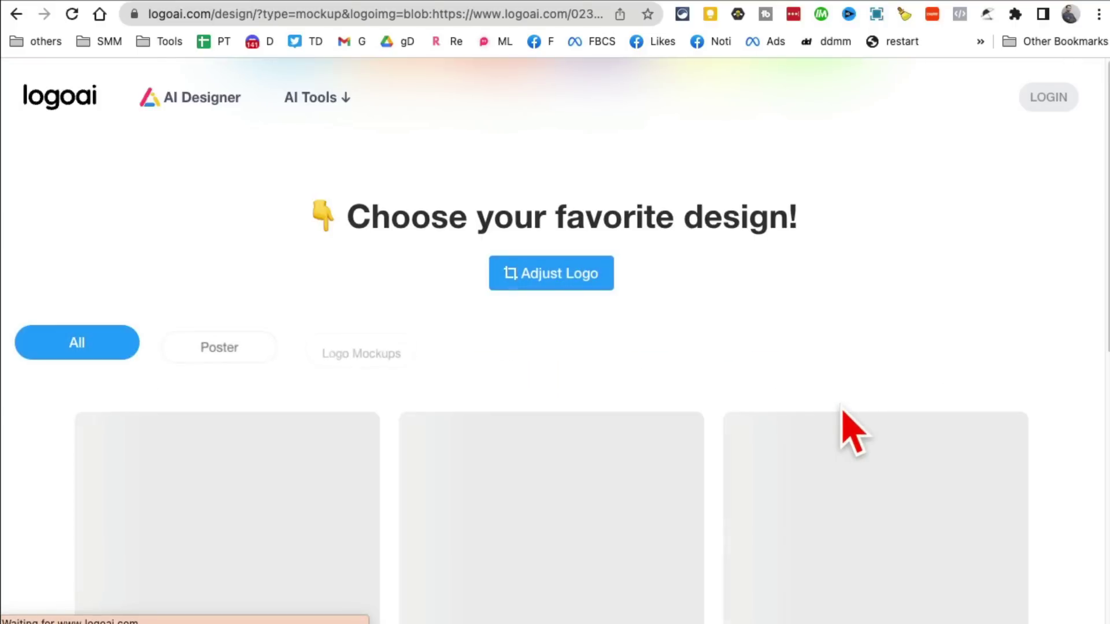
- Filter the generated mockups to the T-Shirts category
{"action": "scroll", "coordinate": [850, 434], "scroll_direction": "down", "scroll_amount": 1}
{"action": "scroll", "coordinate": [965, 434], "scroll_direction": "down", "scroll_amount": 6}
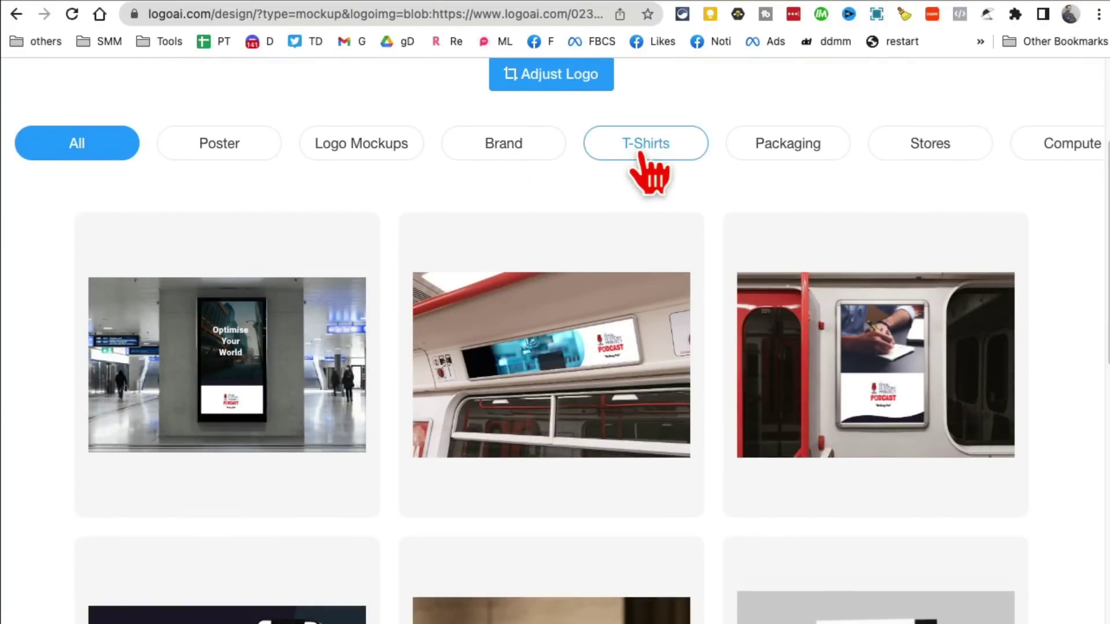
{"action": "left_click", "coordinate": [642, 144]}
{"action": "scroll", "coordinate": [560, 384], "scroll_direction": "down", "scroll_amount": 5}
- Preview the dark T-shirt mockup in the editor, then return to browse the shirt list
{"action": "left_click", "coordinate": [915, 369]}
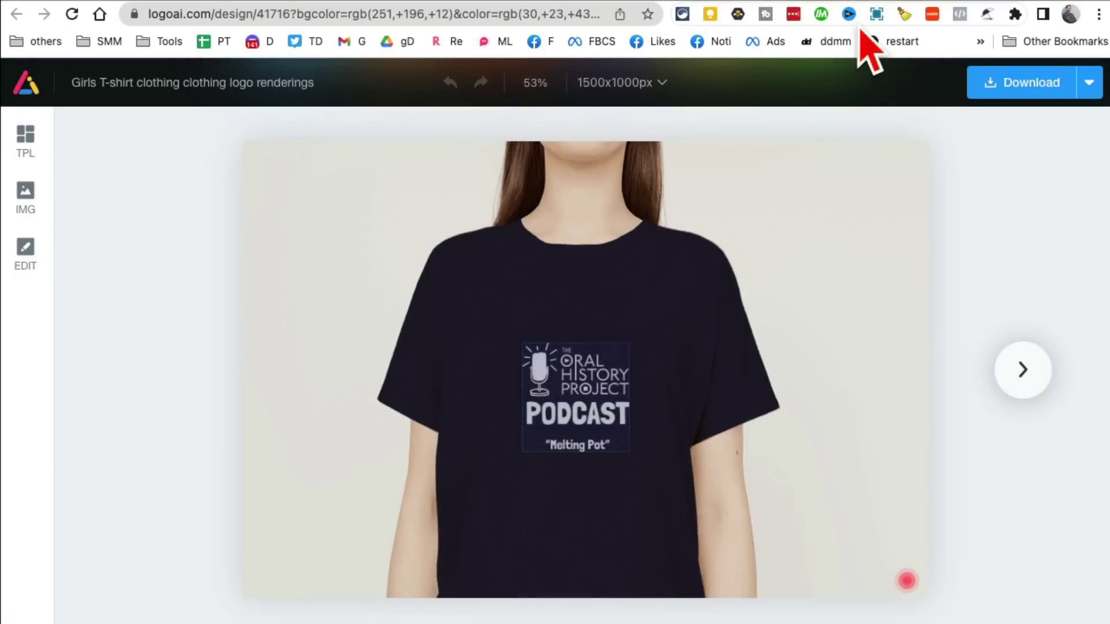
{"action": "key", "text": "alt+Left"}
{"action": "scroll", "coordinate": [649, 337], "scroll_direction": "down", "scroll_amount": 5}
{"action": "scroll", "coordinate": [924, 422], "scroll_direction": "down", "scroll_amount": 3}
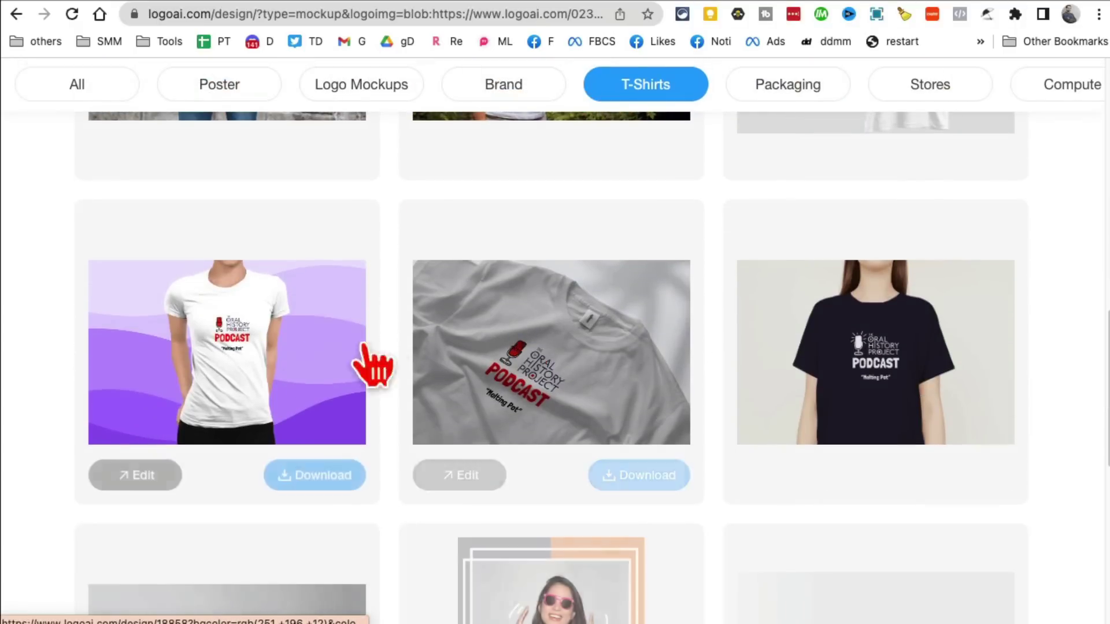
{"action": "scroll", "coordinate": [706, 390], "scroll_direction": "down", "scroll_amount": 5}
{"action": "scroll", "coordinate": [805, 396], "scroll_direction": "up", "scroll_amount": 13}
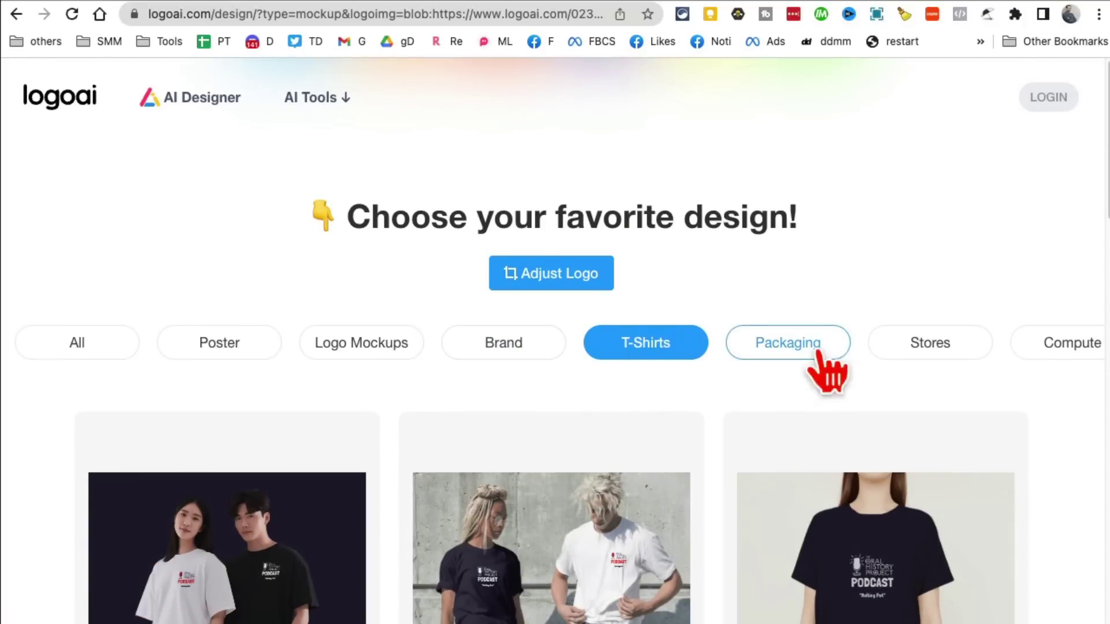
- Choose the Compute category and browse the phone, tablet and smartwatch mockups
{"action": "scroll", "coordinate": [1026, 370], "scroll_direction": "right", "scroll_amount": 2}
{"action": "scroll", "coordinate": [924, 365], "scroll_direction": "right", "scroll_amount": 2}
{"action": "left_click", "coordinate": [876, 347]}
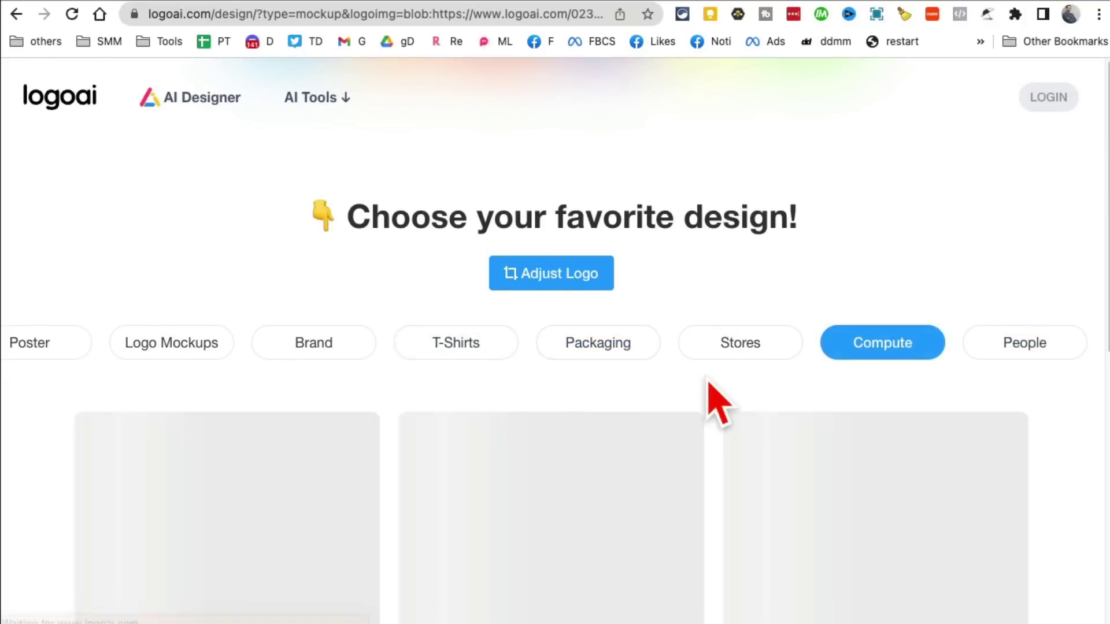
{"action": "scroll", "coordinate": [728, 397], "scroll_direction": "down", "scroll_amount": 5}
{"action": "mouse_move", "coordinate": [797, 393]}
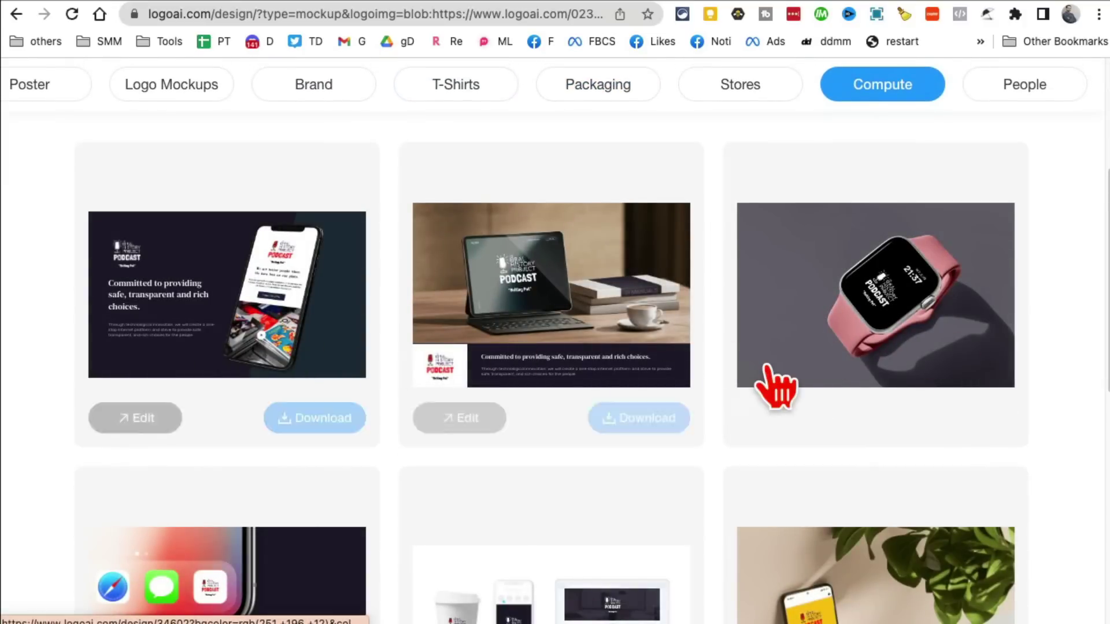
{"action": "scroll", "coordinate": [783, 384], "scroll_direction": "down", "scroll_amount": 1}
{"action": "scroll", "coordinate": [778, 370], "scroll_direction": "up", "scroll_amount": 5}
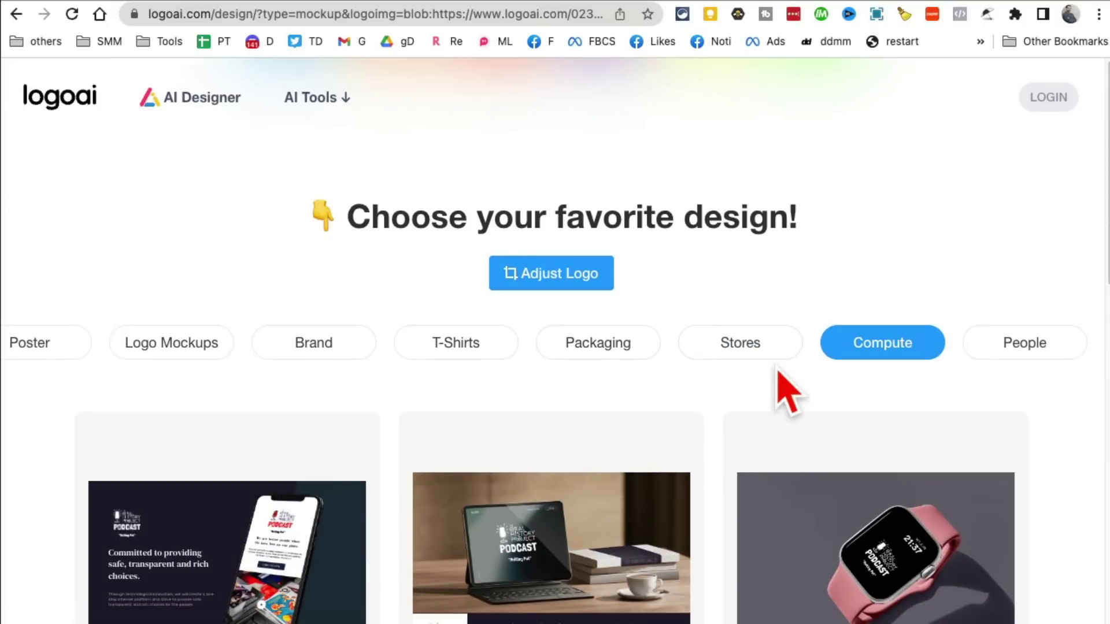